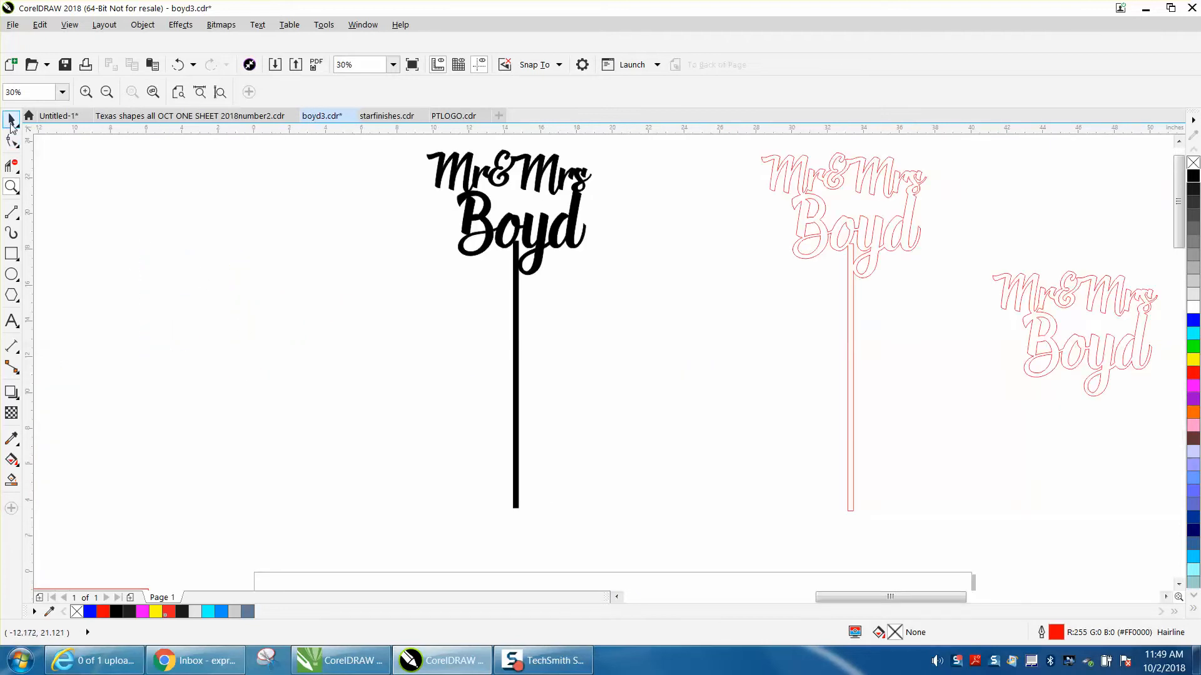
Break the "Mr & Mrs" artistic text above the surname apart into separate word objects.
{"action": "left_click", "coordinate": [11, 119]}
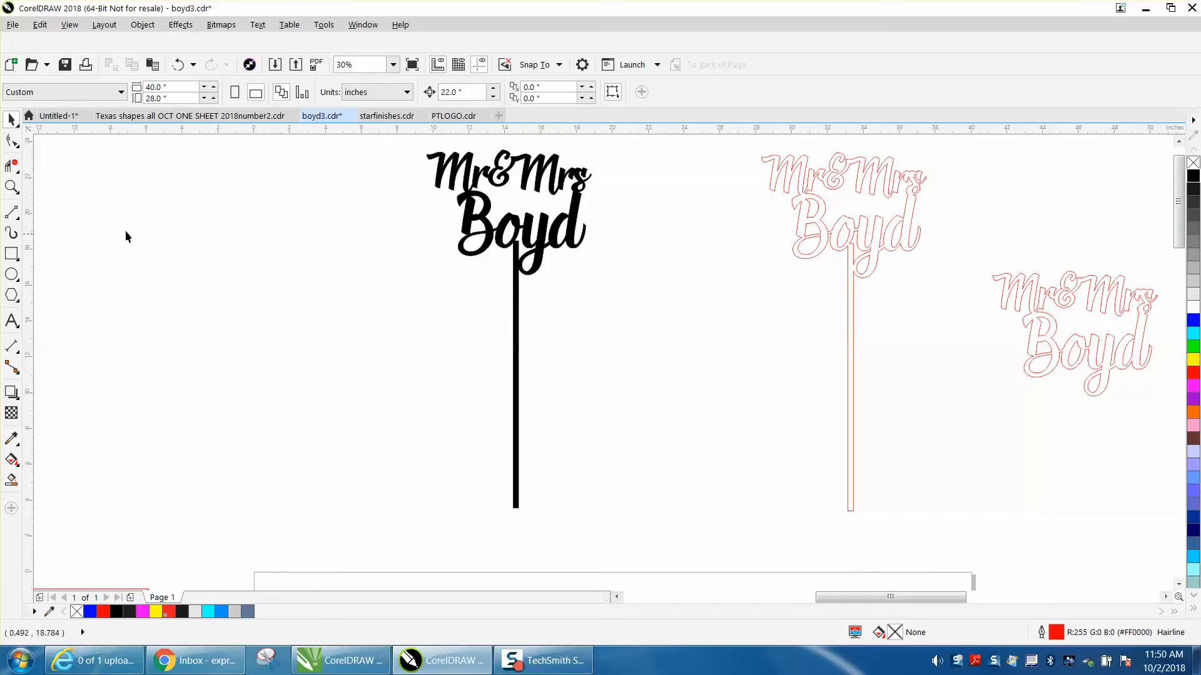
{"action": "left_click", "coordinate": [11, 187]}
{"action": "left_click", "coordinate": [571, 291]}
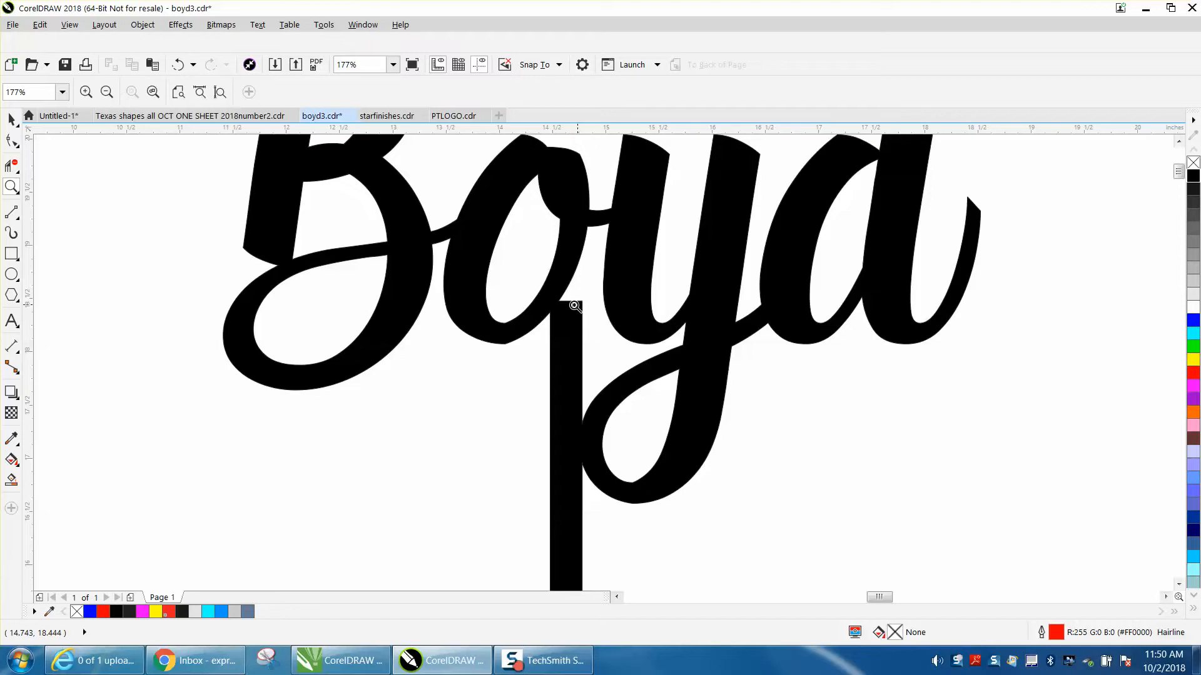
{"action": "scroll", "coordinate": [574, 305], "scroll_direction": "down", "scroll_amount": 5}
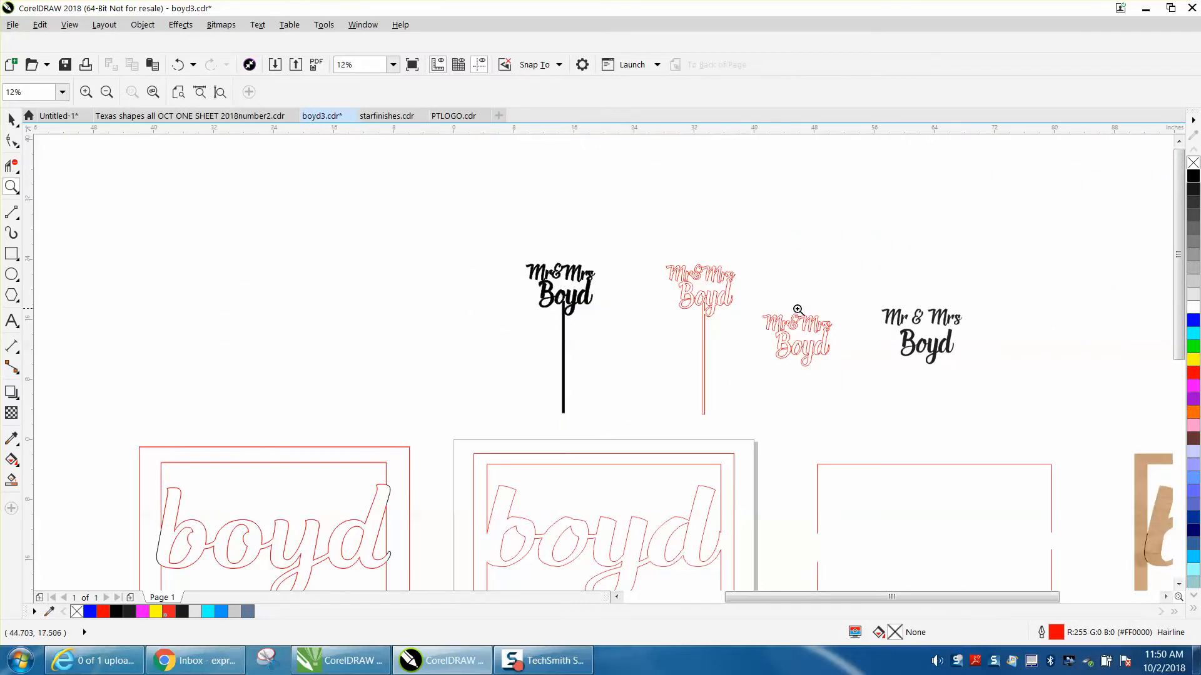
{"action": "left_click_drag", "start_coordinate": [858, 292], "coordinate": [1017, 392]}
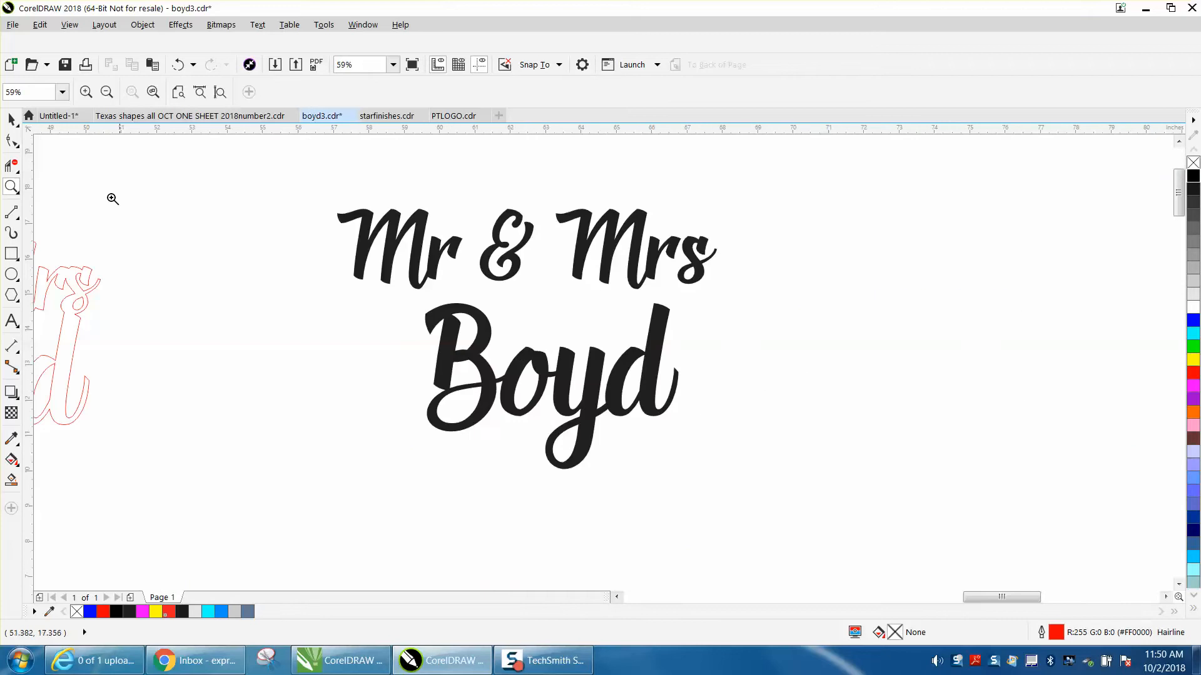
{"action": "left_click", "coordinate": [11, 119]}
{"action": "left_click", "coordinate": [440, 250]}
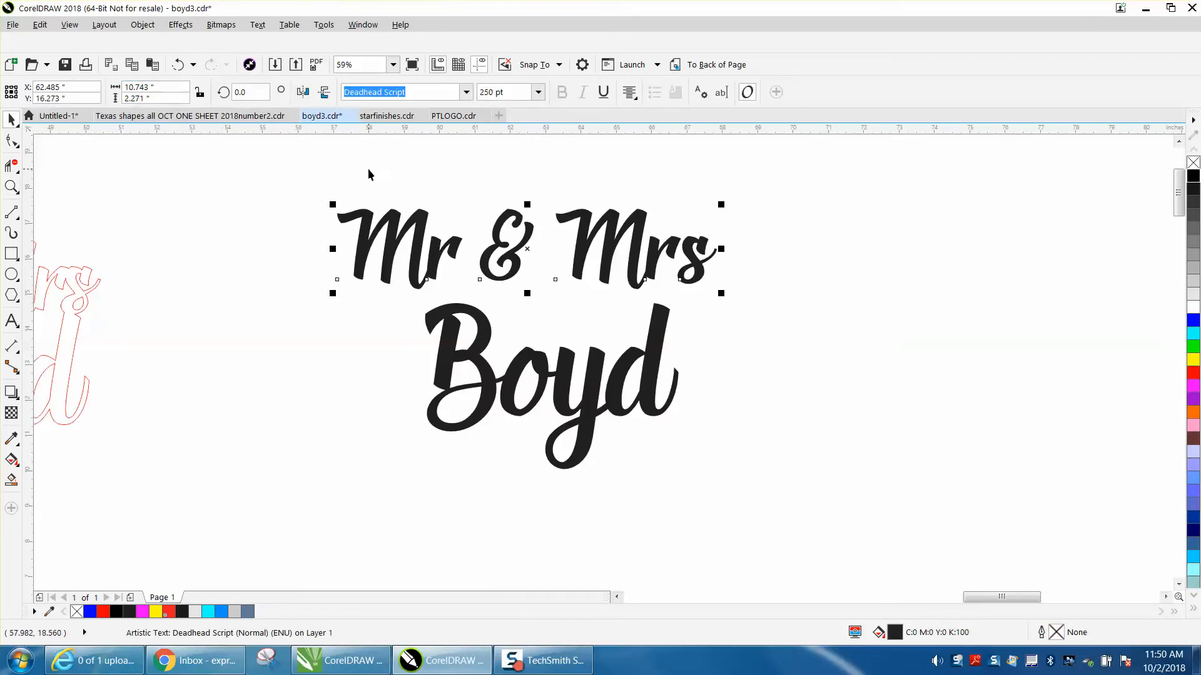
{"action": "key", "text": "ctrl+k"}
{"action": "left_click", "coordinate": [432, 180]}
Set the nudge distance to .005 inches and nudge the word "Mr" right until it sits against the ampersand.
{"action": "left_click", "coordinate": [464, 93]}
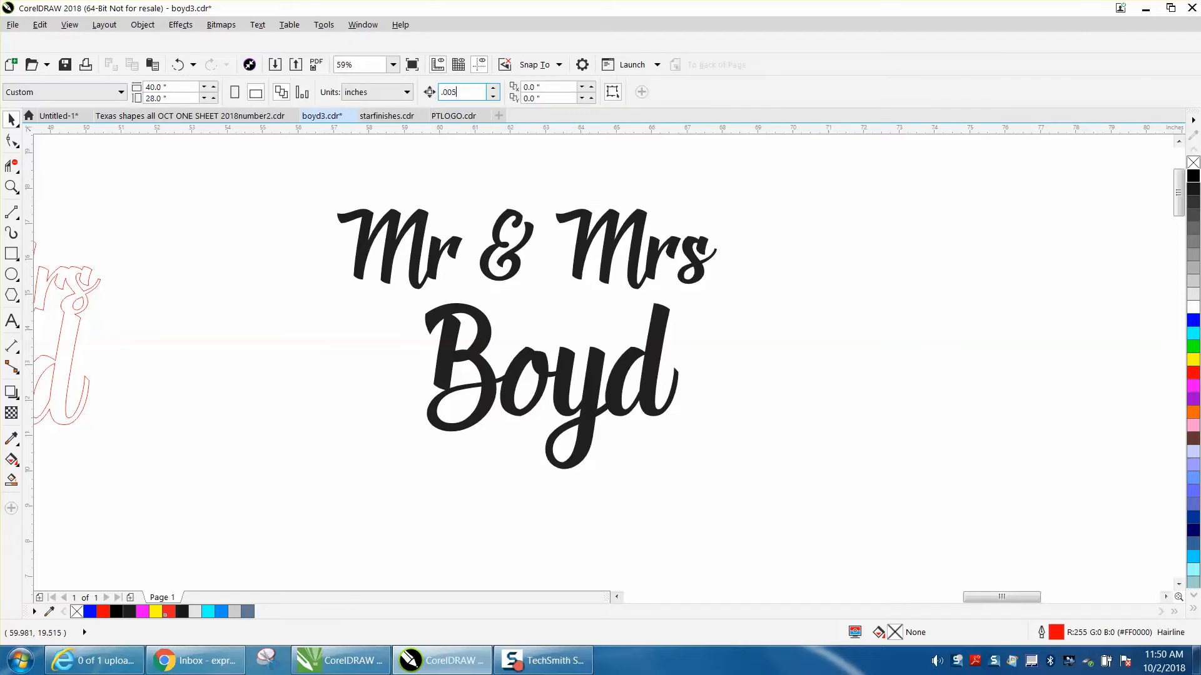
{"action": "left_click", "coordinate": [451, 249]}
{"action": "key", "text": "Right"}
{"action": "key", "text": "Right"}
{"action": "key", "text": "Right"}
Nudge the word "Mrs" left until its first letter touches the ampersand.
{"action": "left_click", "coordinate": [584, 251]}
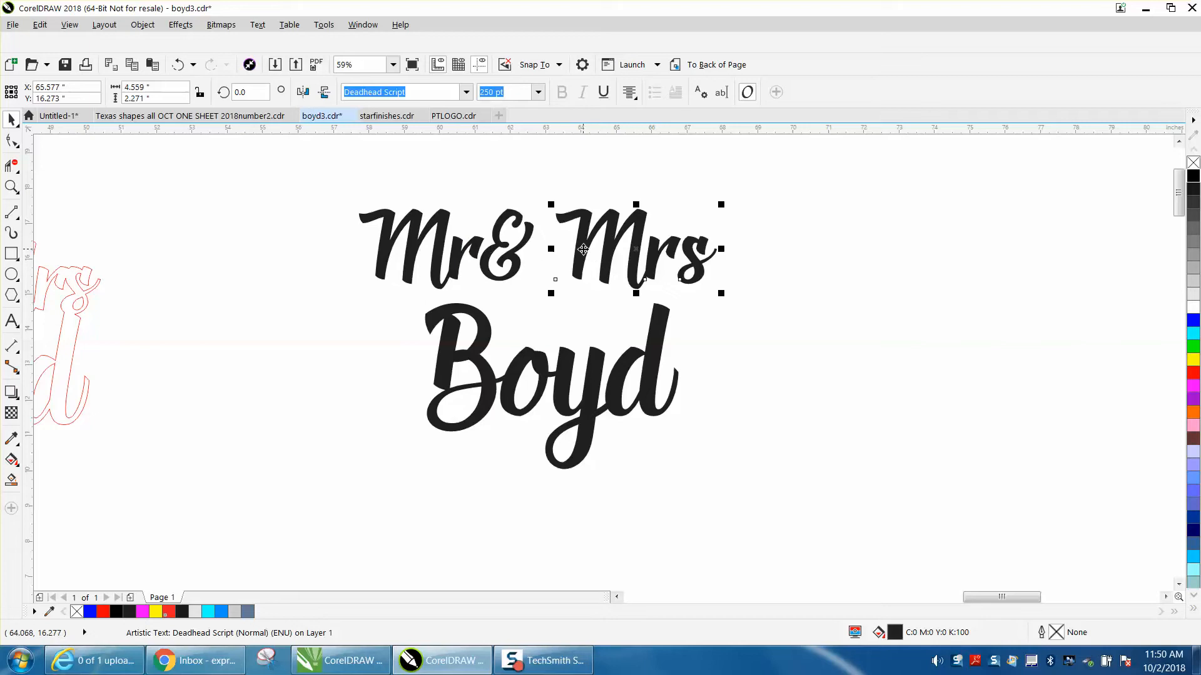
{"action": "key", "text": "Left"}
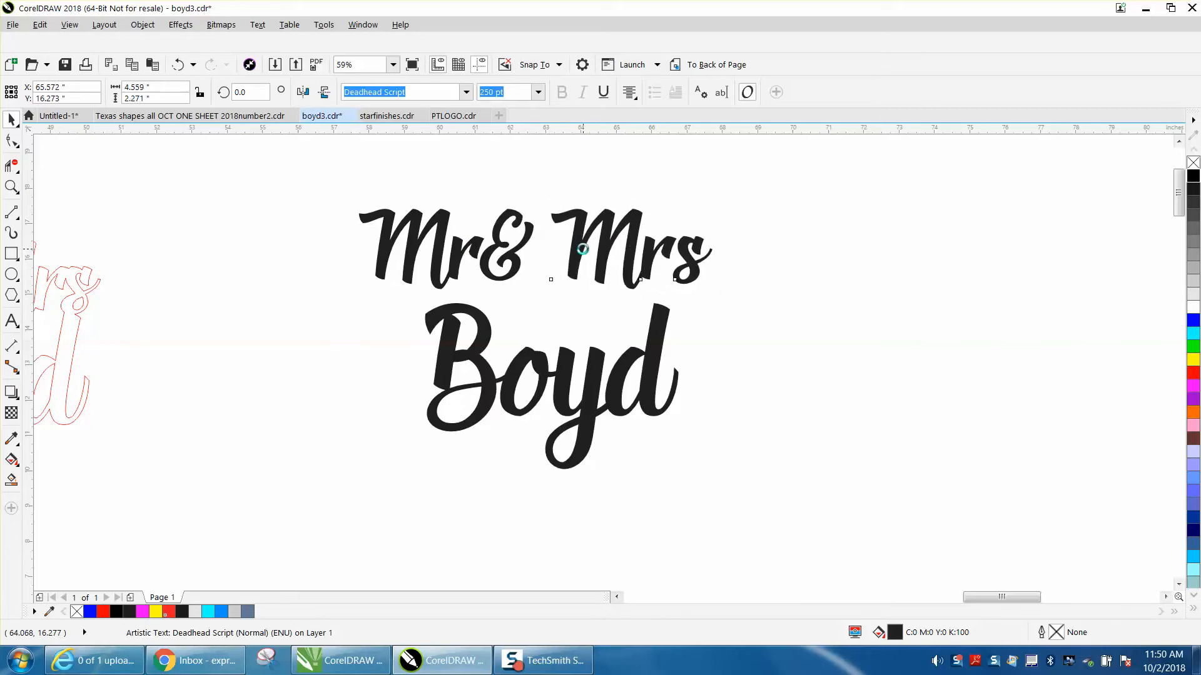
{"action": "key", "text": "Left"}
{"action": "key", "text": "Left"}
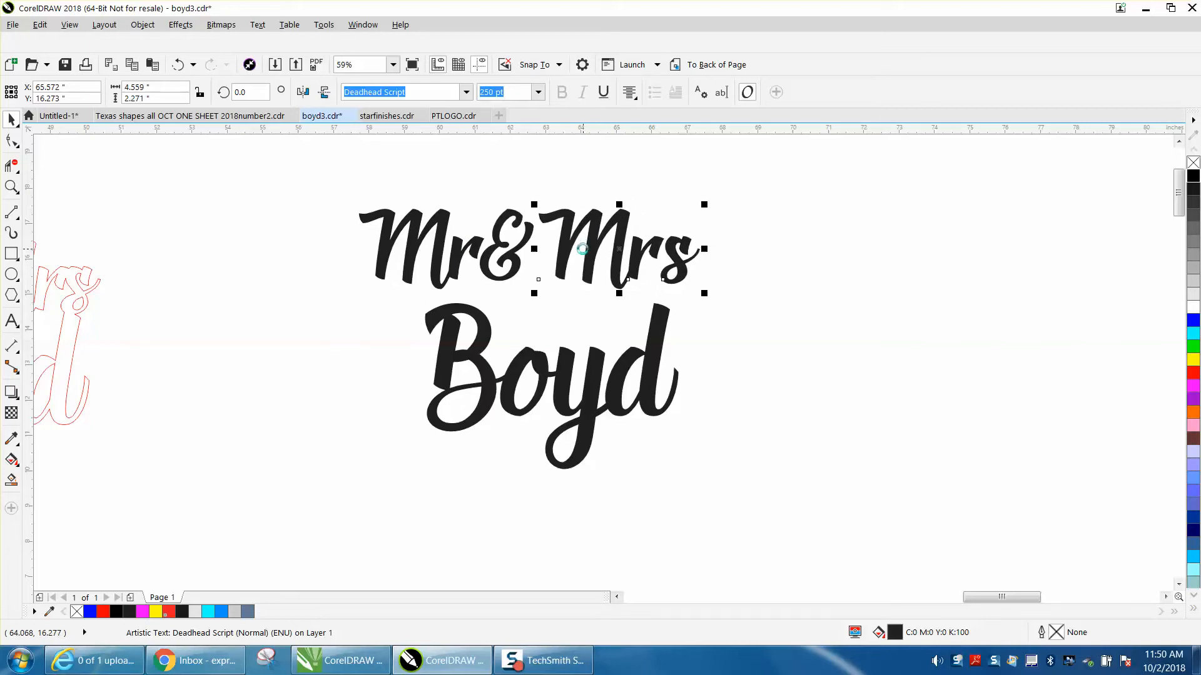
{"action": "key", "text": "Left"}
{"action": "key", "text": "Left"}
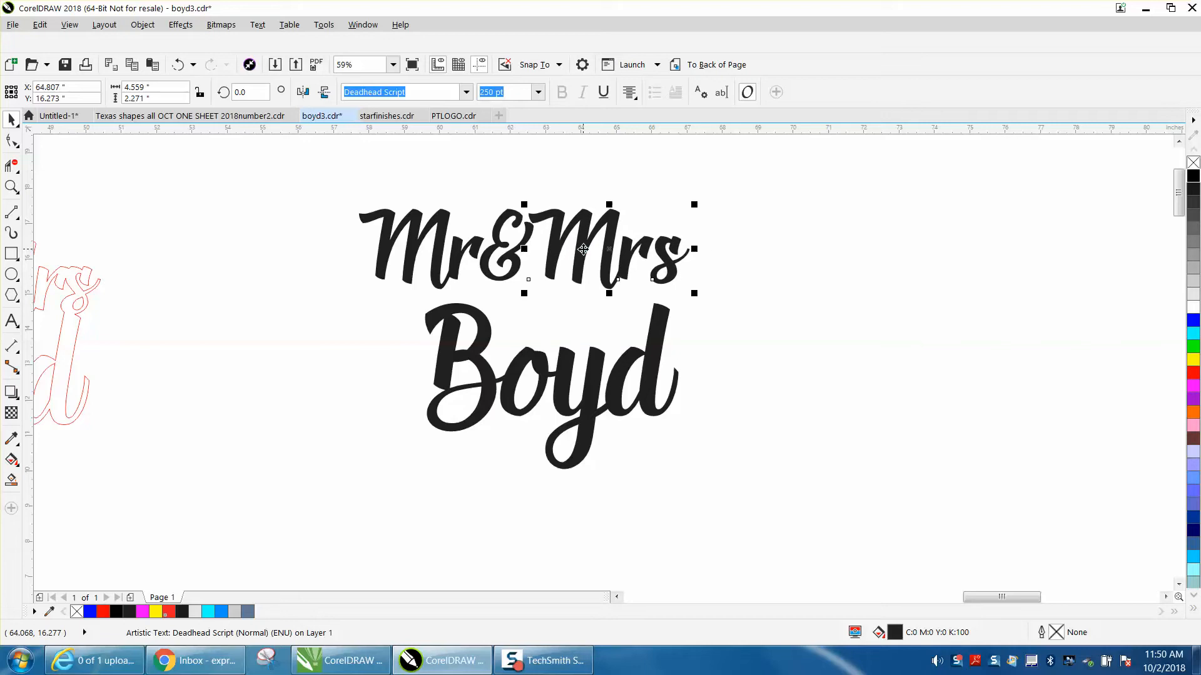
Remove the fill from "Mr", the ampersand and "Mrs" and give them a red outline.
{"action": "left_click_drag", "start_coordinate": [331, 199], "coordinate": [727, 316]}
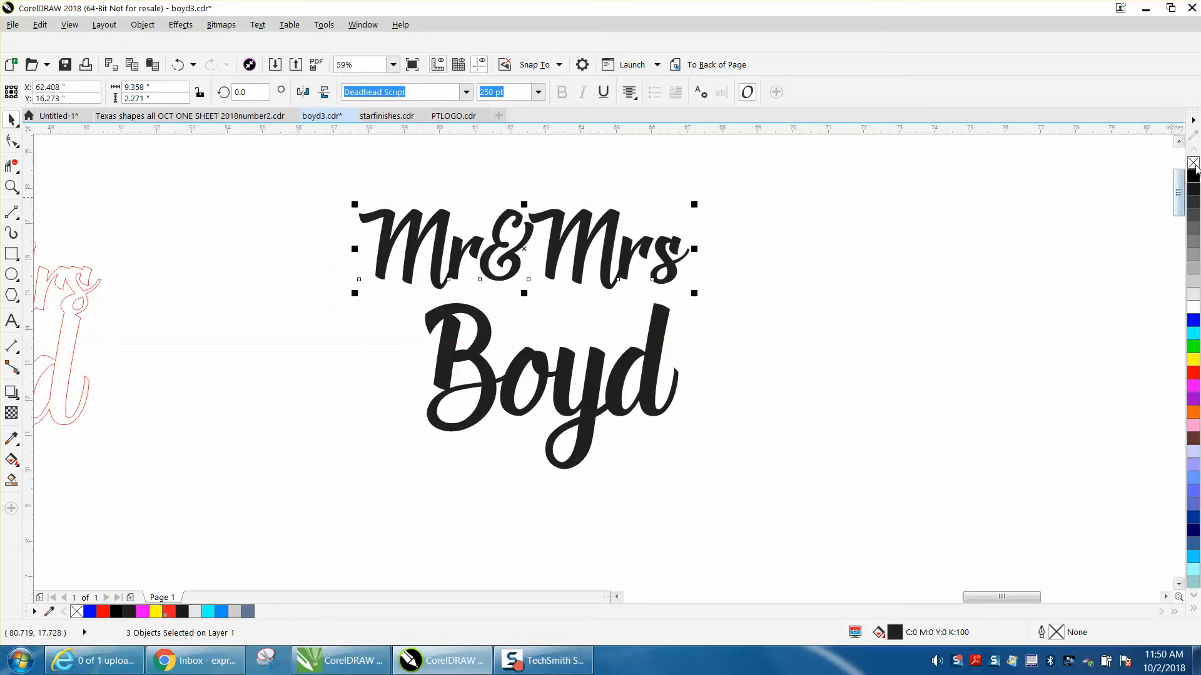
{"action": "left_click", "coordinate": [1194, 164]}
{"action": "right_click", "coordinate": [1194, 372]}
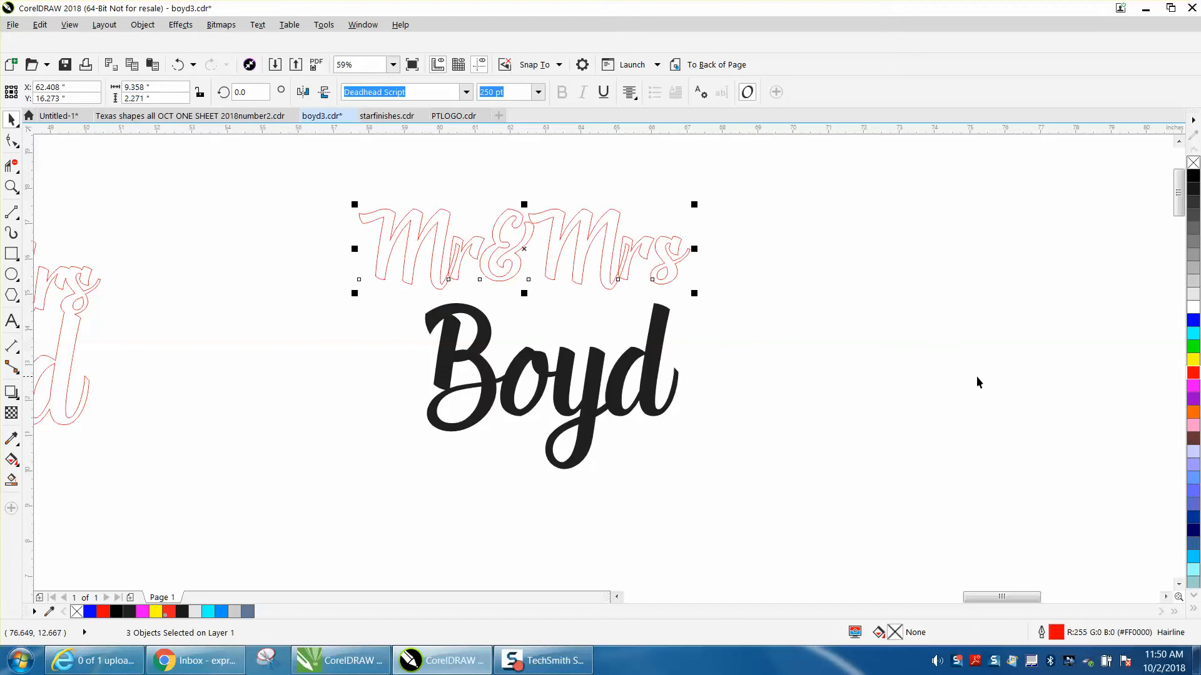
Convert the red "Mr", ampersand and "Mrs" text objects to curves and combine them into a single curve.
{"action": "left_click", "coordinate": [11, 186]}
{"action": "left_click_drag", "start_coordinate": [312, 184], "coordinate": [796, 340]}
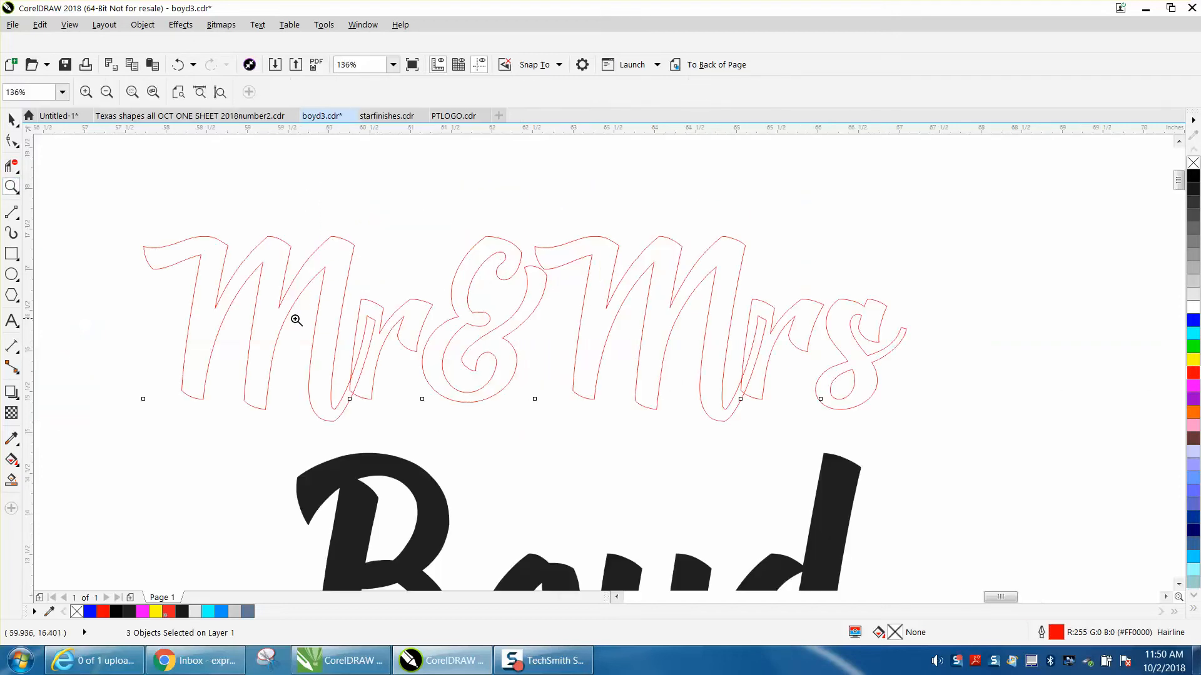
{"action": "left_click", "coordinate": [12, 121]}
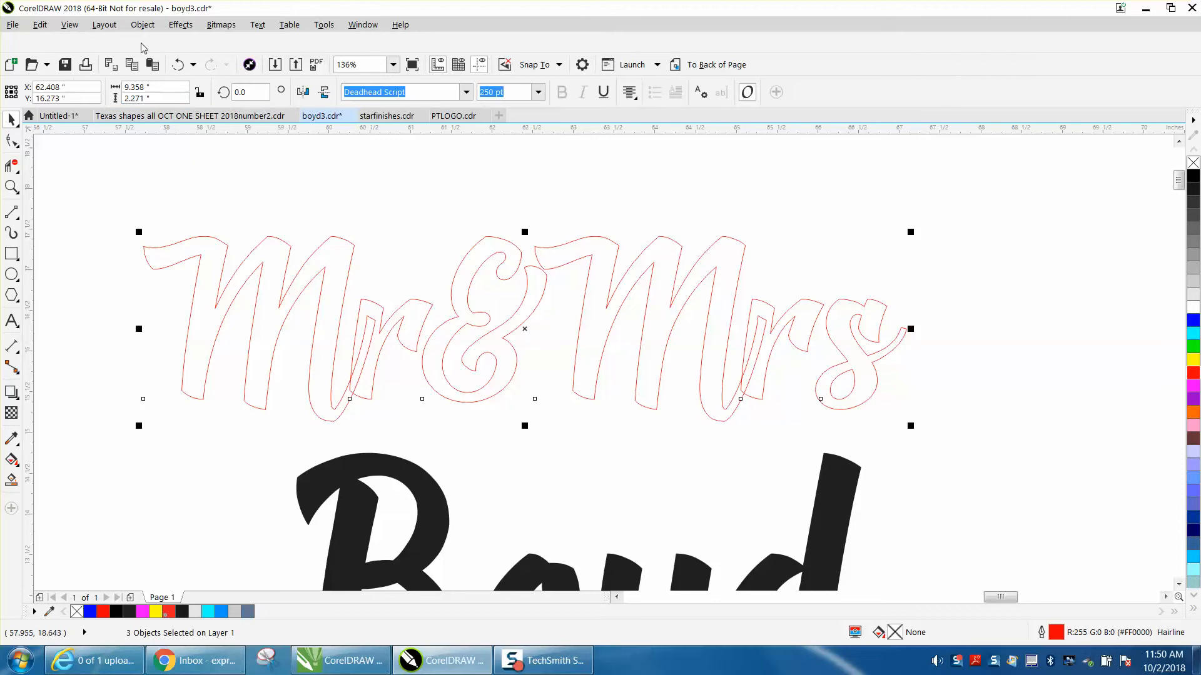
{"action": "left_click", "coordinate": [143, 25]}
{"action": "left_click", "coordinate": [178, 382]}
{"action": "left_click", "coordinate": [148, 374]}
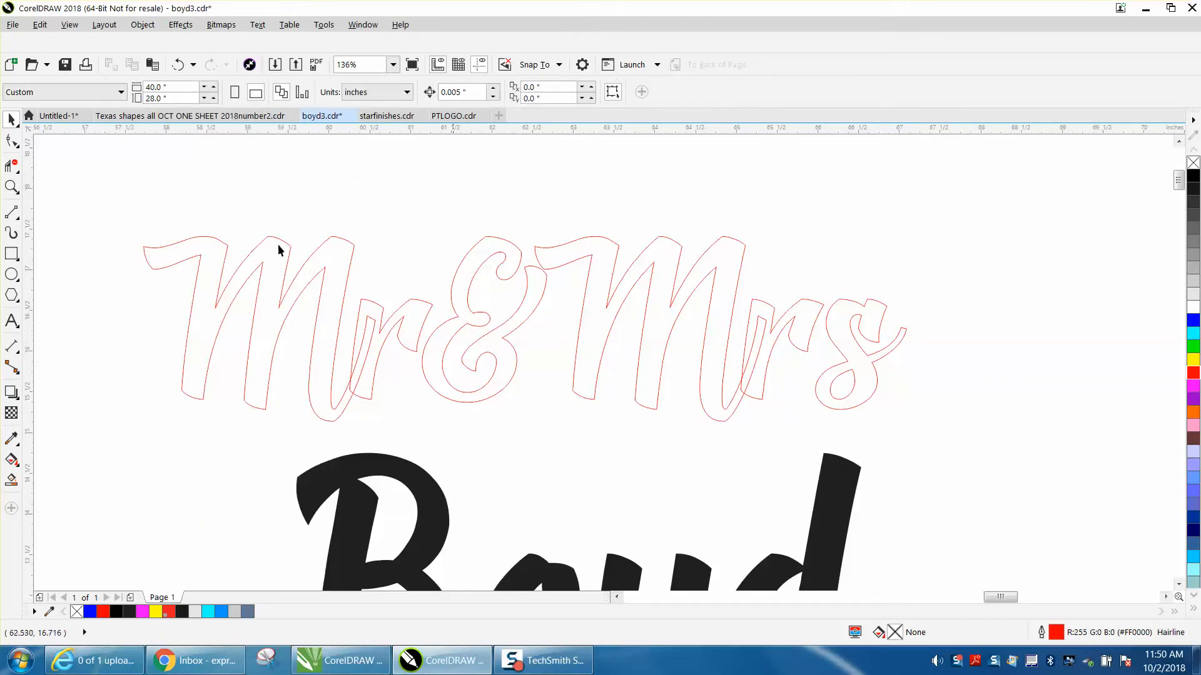
{"action": "left_click_drag", "start_coordinate": [552, 410], "coordinate": [939, 442]}
{"action": "key", "text": "ctrl+l"}
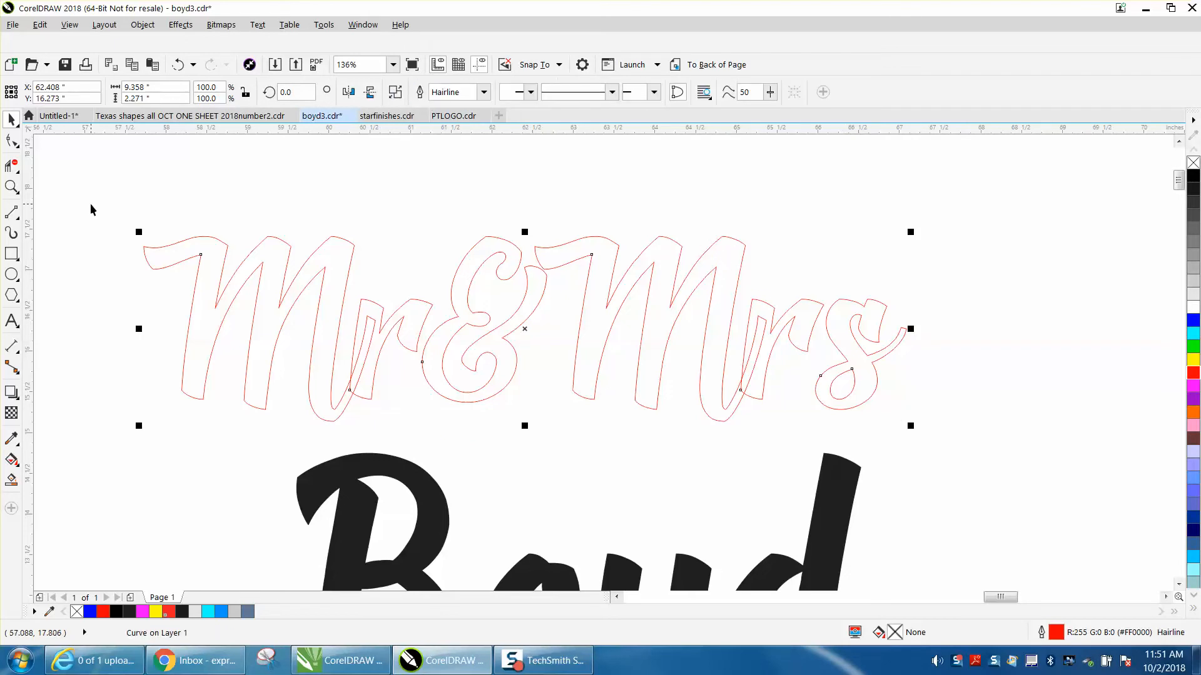
Delete the overlapping segments between the M and the r in both "Mr" and "Mrs" with Virtual Segment Delete.
{"action": "left_click", "coordinate": [11, 166]}
{"action": "left_click_drag", "start_coordinate": [374, 329], "coordinate": [369, 362]}
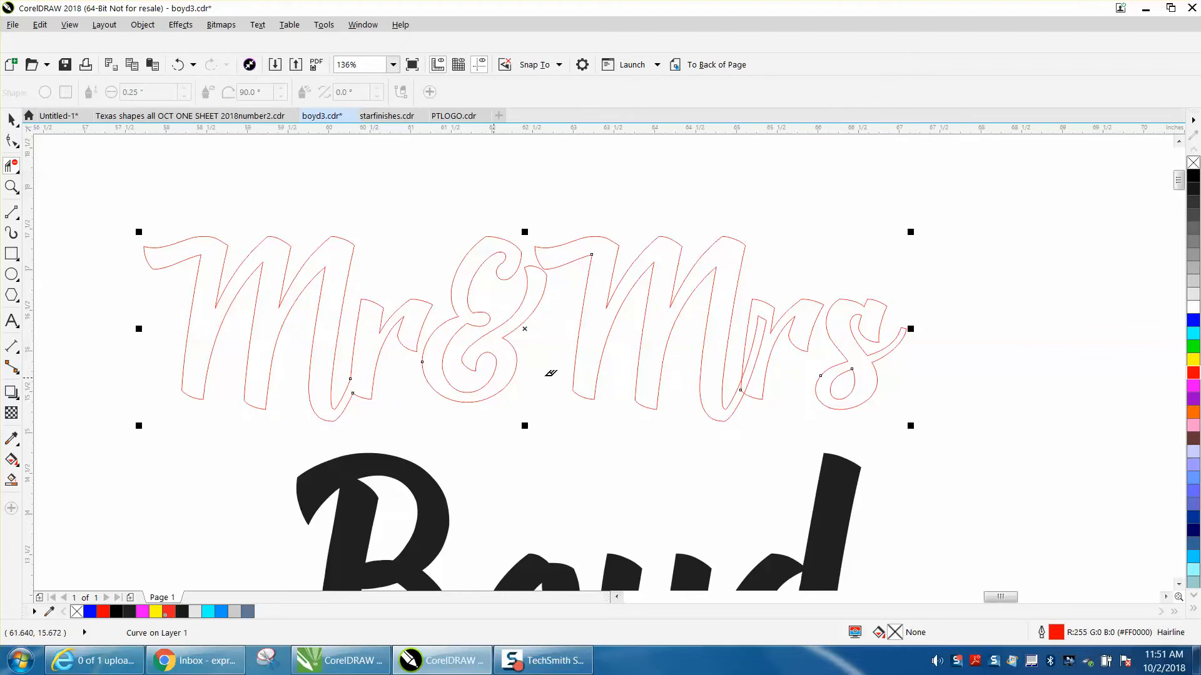
{"action": "left_click_drag", "start_coordinate": [761, 342], "coordinate": [745, 385]}
Break the combined "Mr&Mrs" curve apart into separate curves and clear the selection.
{"action": "left_click", "coordinate": [13, 120]}
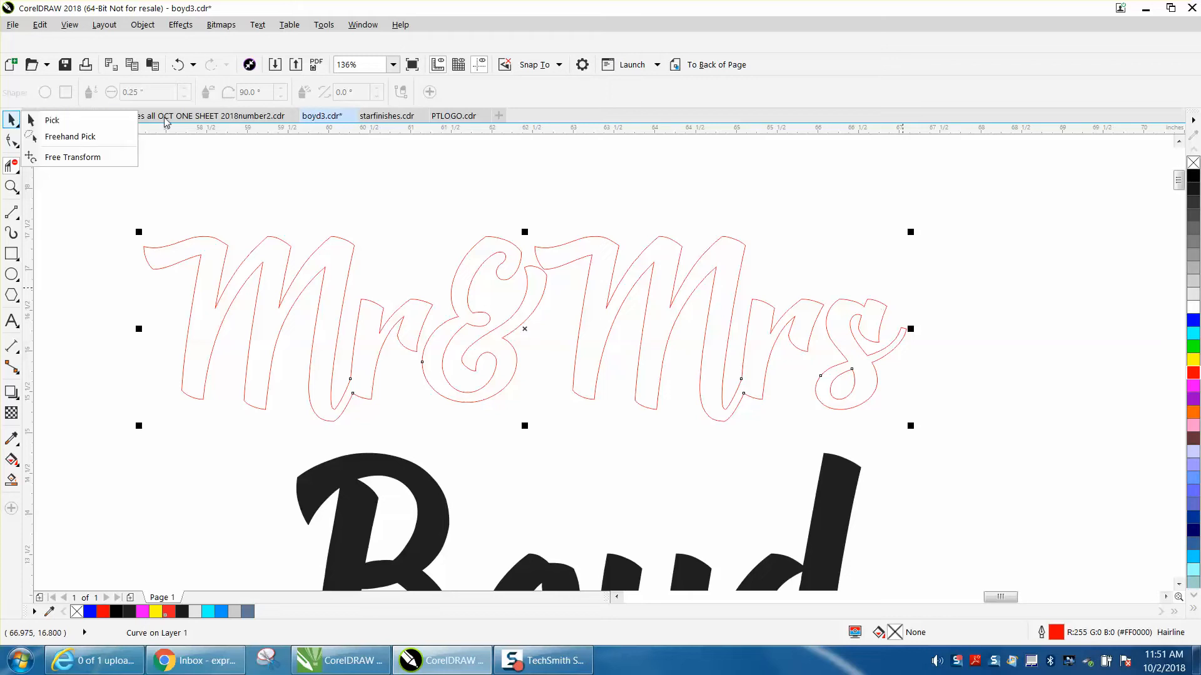
{"action": "left_click", "coordinate": [14, 120]}
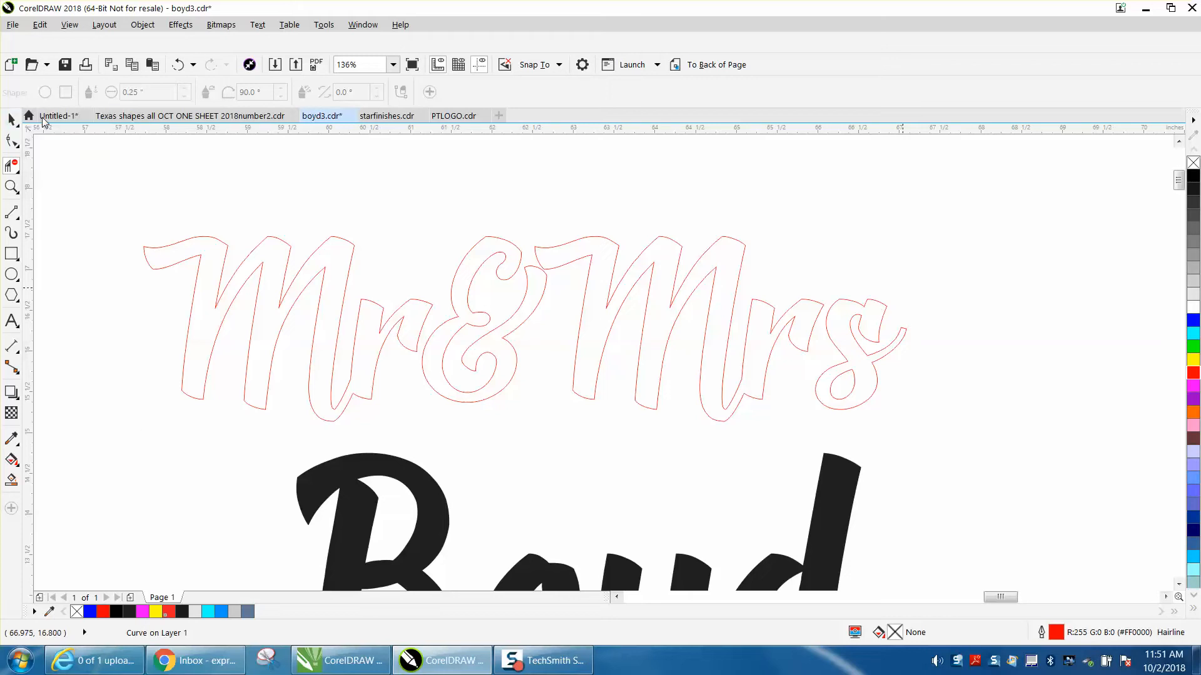
{"action": "left_click", "coordinate": [143, 26]}
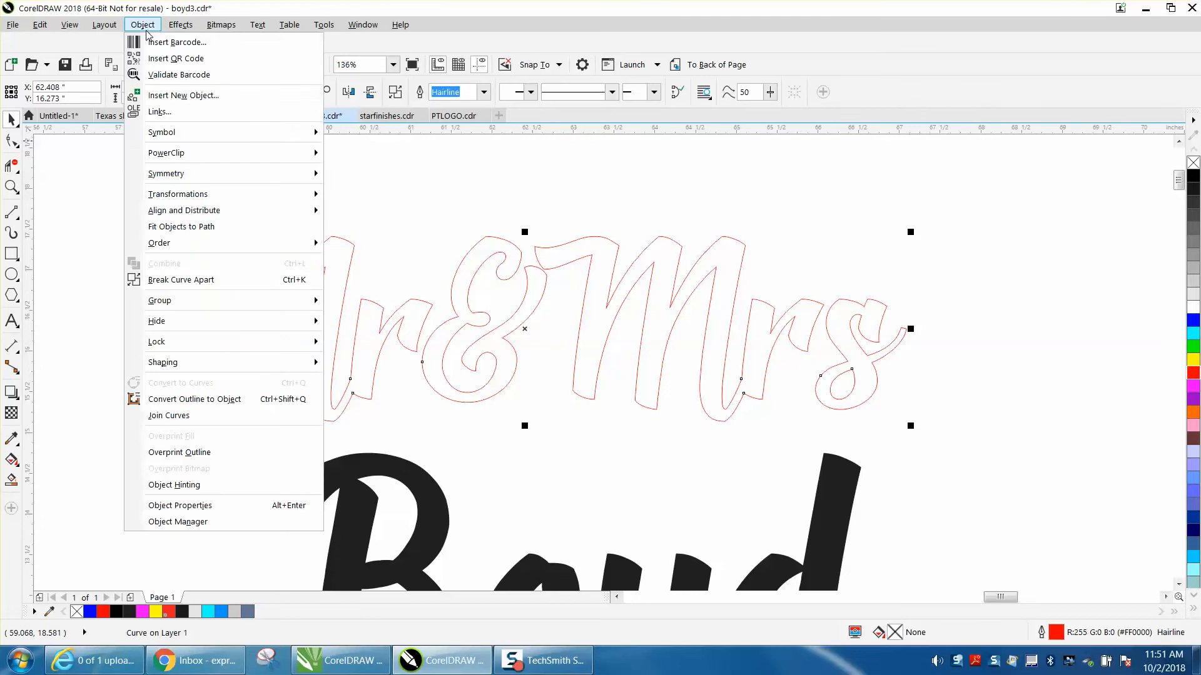
{"action": "left_click", "coordinate": [186, 279]}
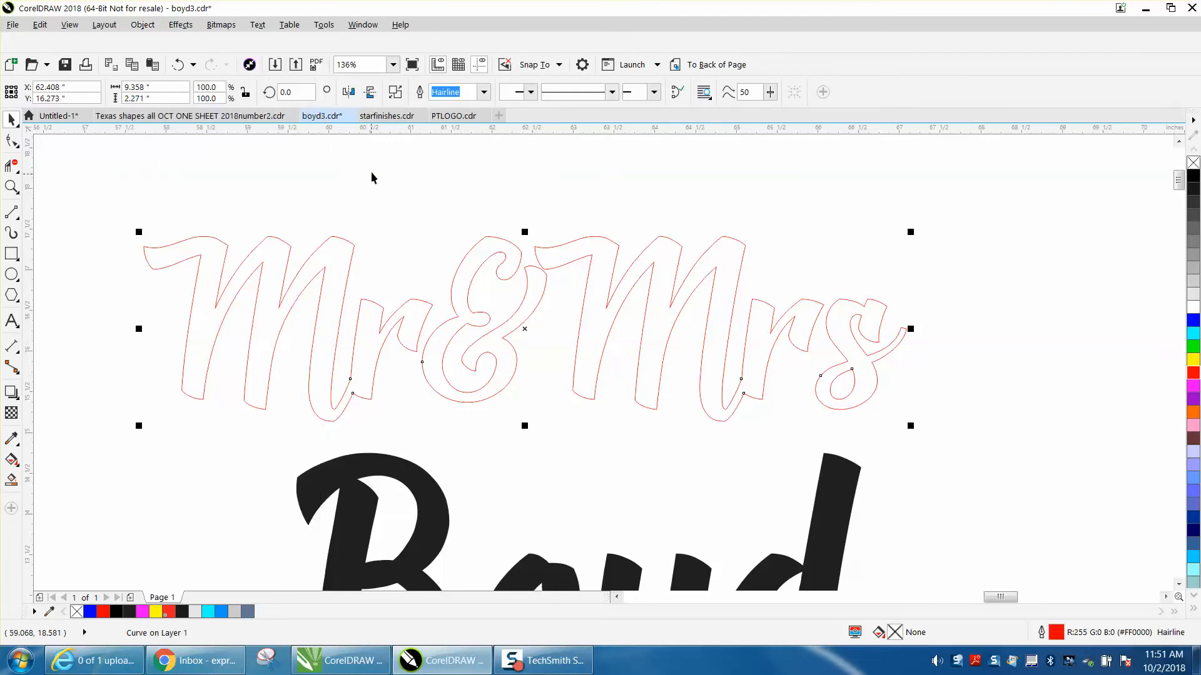
{"action": "left_click", "coordinate": [799, 345]}
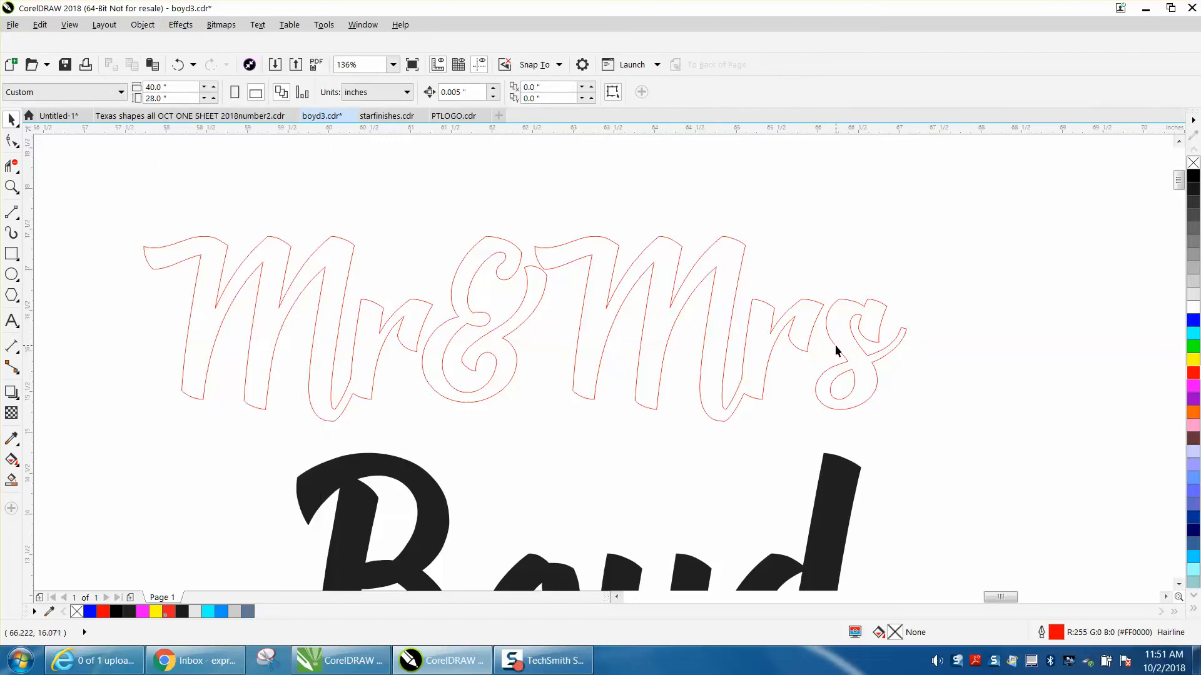
Nudge the outer curve and loop of the "s" in "Mrs" left until it overlaps the "r".
{"action": "left_click", "coordinate": [818, 347]}
{"action": "key", "text": "Left"}
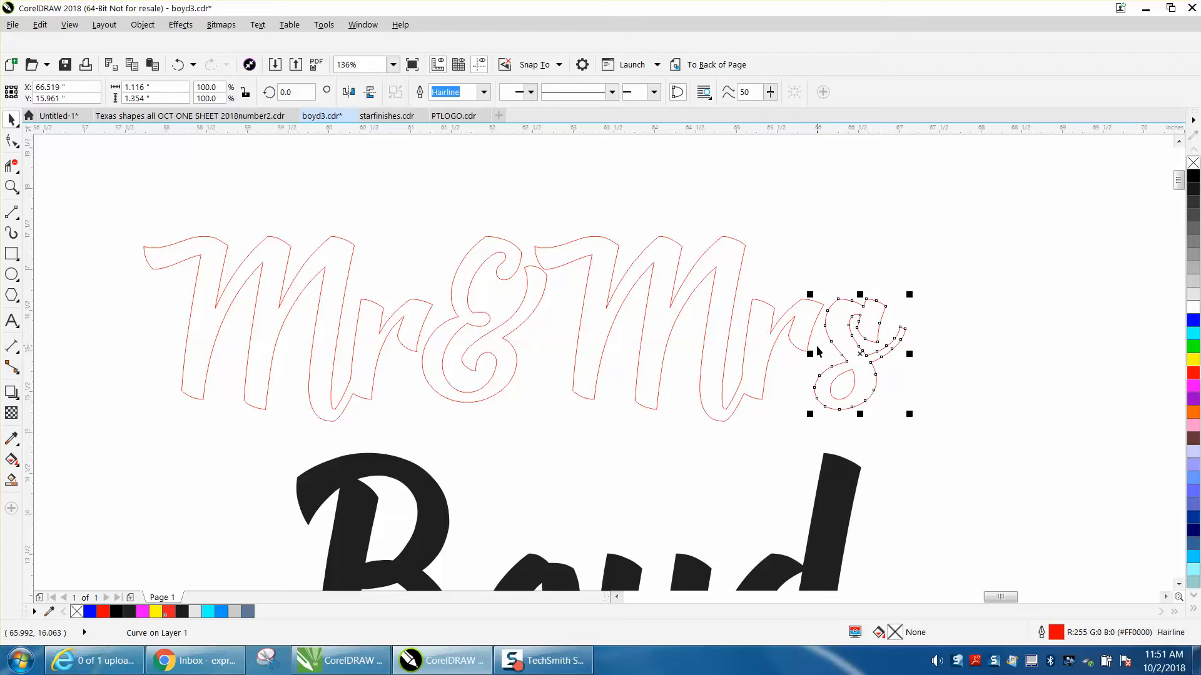
{"action": "key", "text": "Left"}
{"action": "key", "text": "Left"}
{"action": "key", "text": "Left"}
{"action": "key", "text": "Left"}
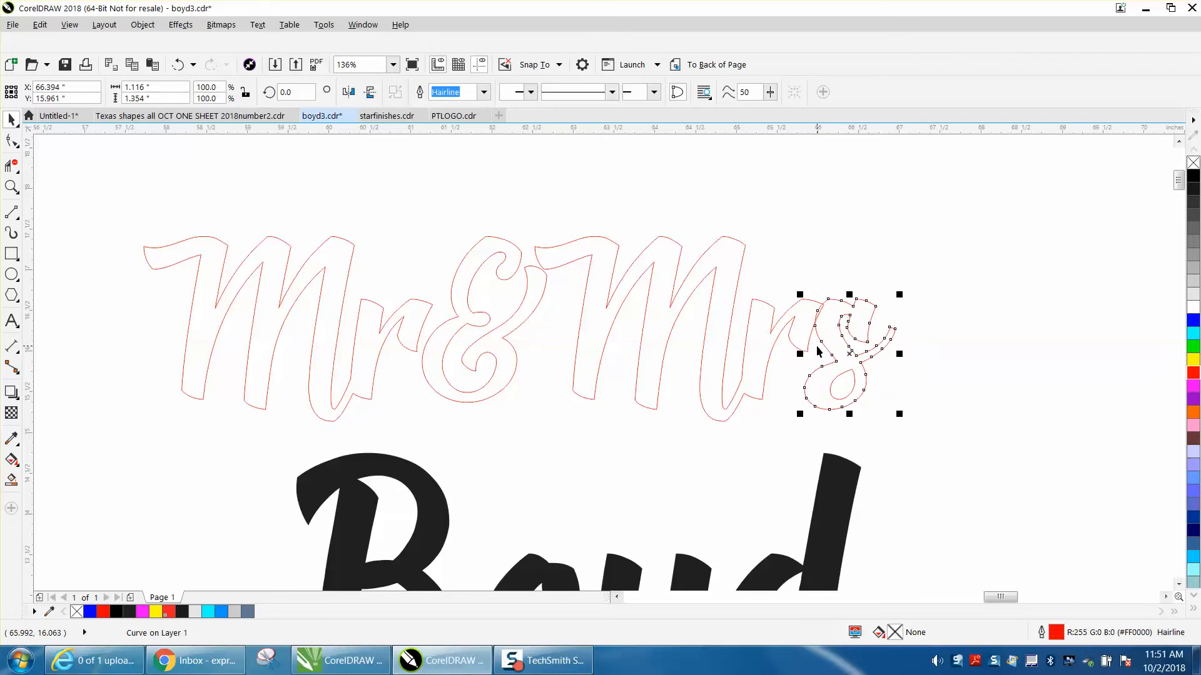
Remove the overlapping segments between the "r" and "s" of "Mrs" with Virtual Segment Delete.
{"action": "left_click", "coordinate": [11, 187]}
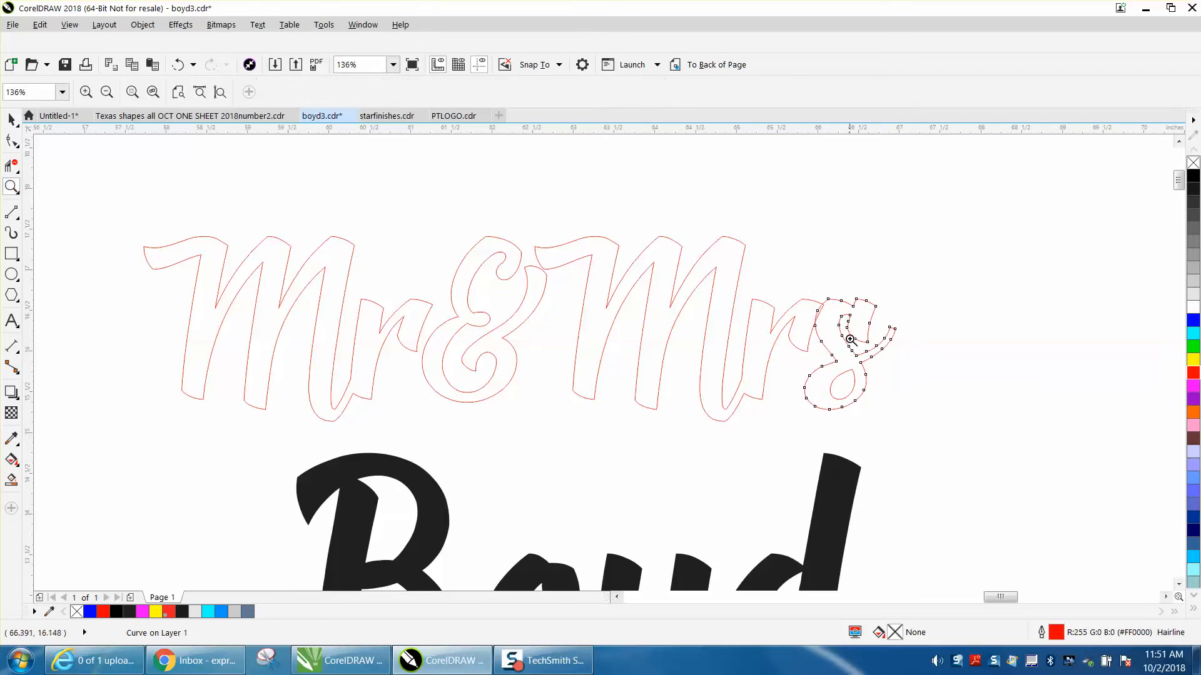
{"action": "left_click_drag", "start_coordinate": [779, 283], "coordinate": [920, 409]}
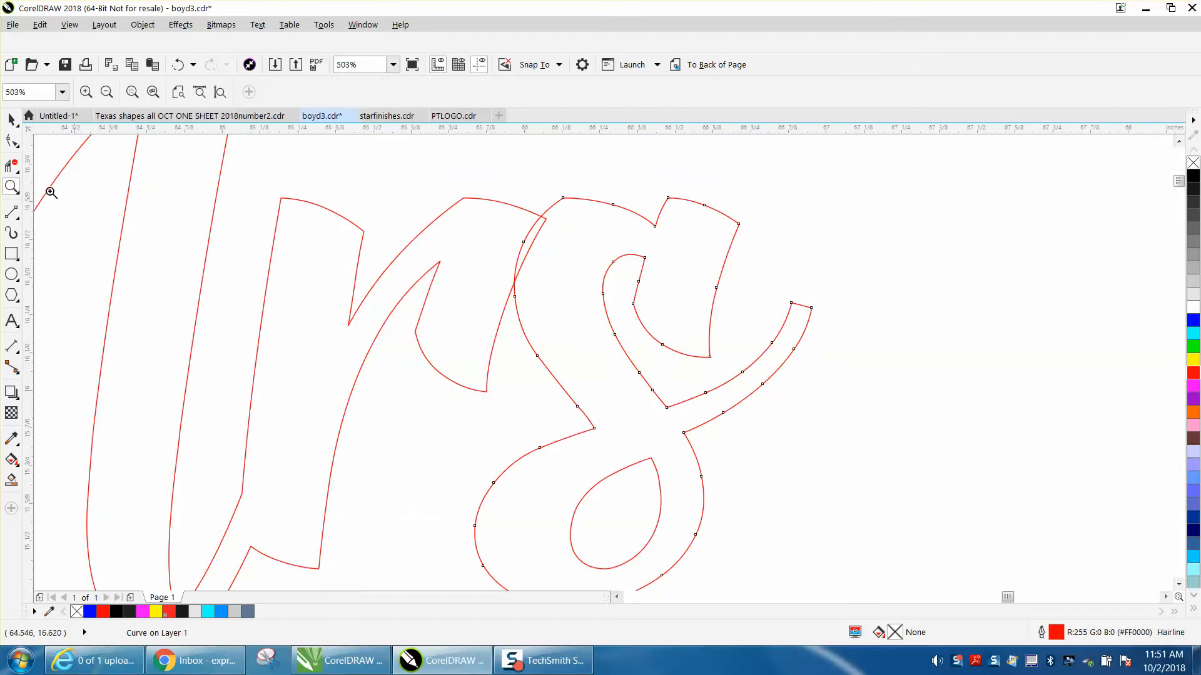
{"action": "left_click", "coordinate": [12, 165]}
{"action": "left_click", "coordinate": [84, 199]}
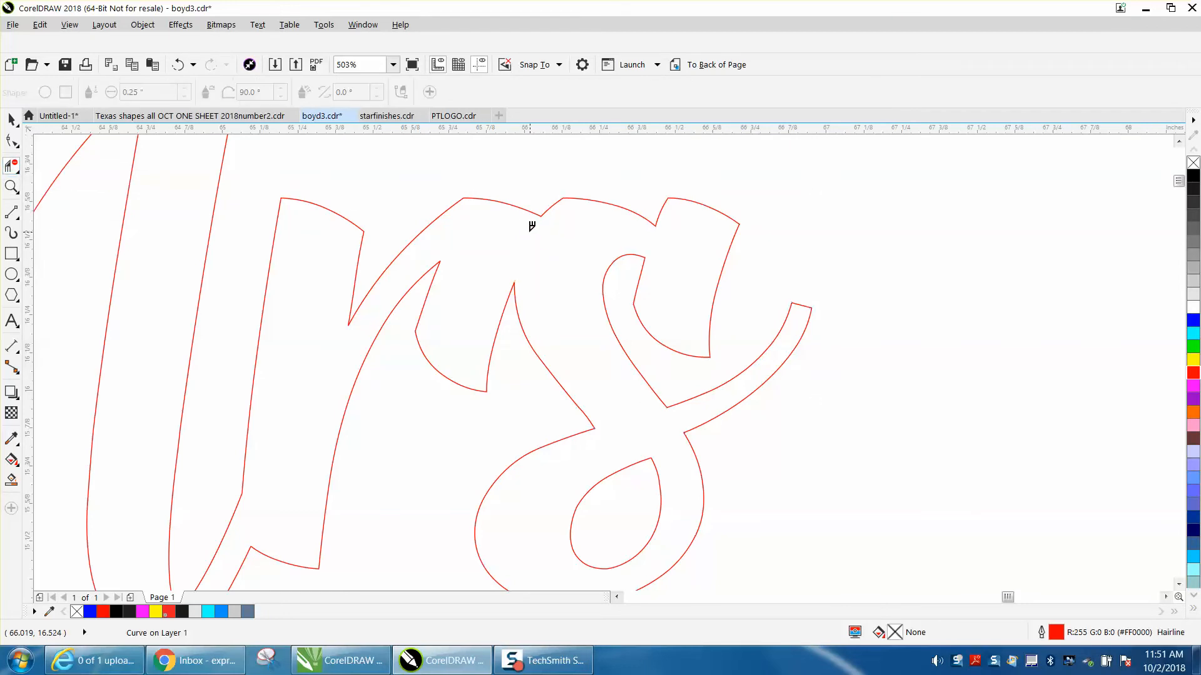
Try to nudge the "M" curve of "Mr" right toward the ampersand and undo the move.
{"action": "scroll", "coordinate": [735, 278], "scroll_direction": "down", "scroll_amount": 2}
{"action": "scroll", "coordinate": [735, 278], "scroll_direction": "down", "scroll_amount": 2}
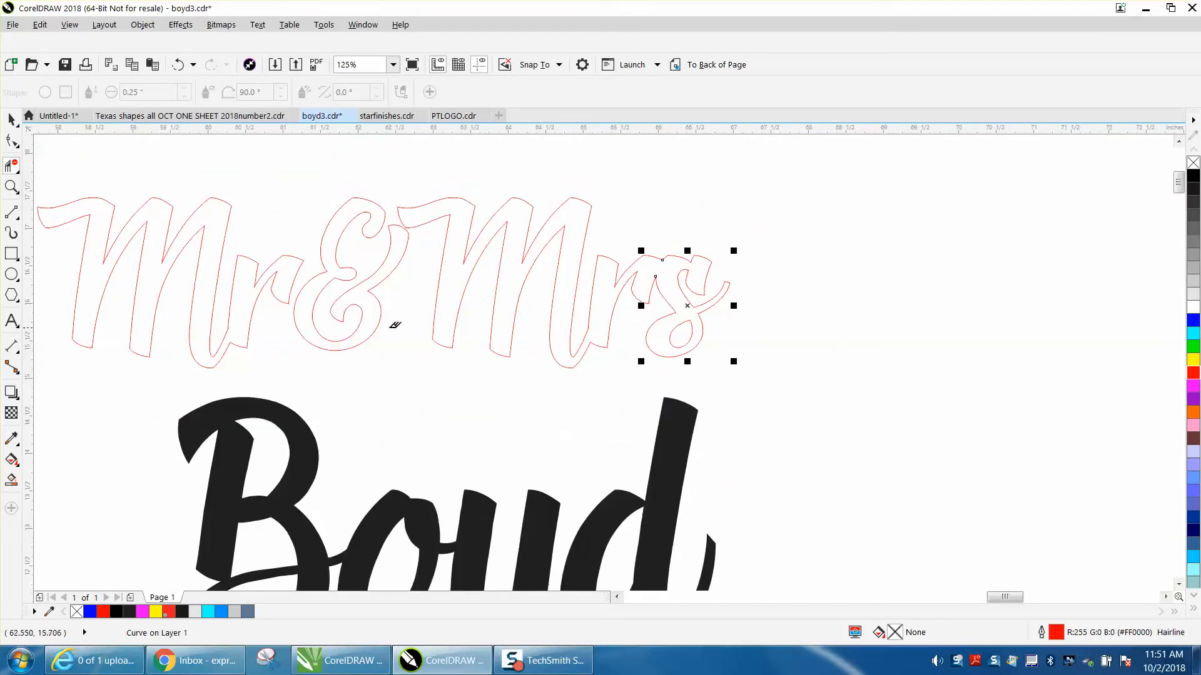
{"action": "scroll", "coordinate": [149, 235], "scroll_direction": "up", "scroll_amount": 3}
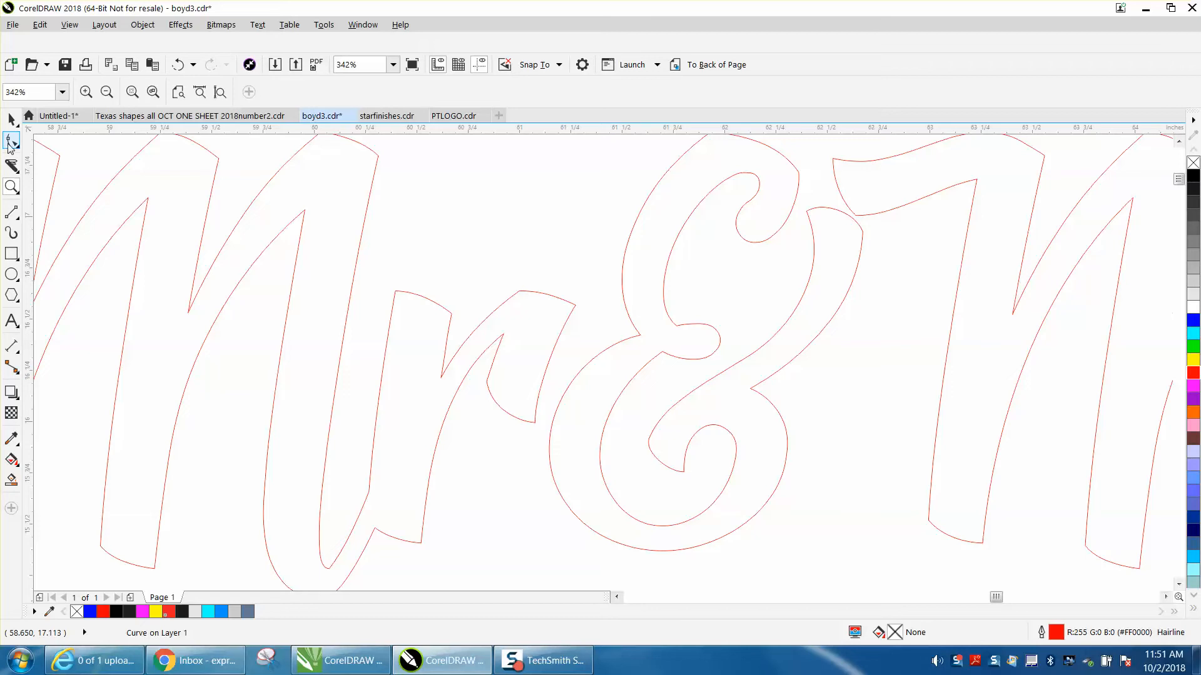
{"action": "left_click", "coordinate": [11, 141]}
{"action": "left_click", "coordinate": [11, 118]}
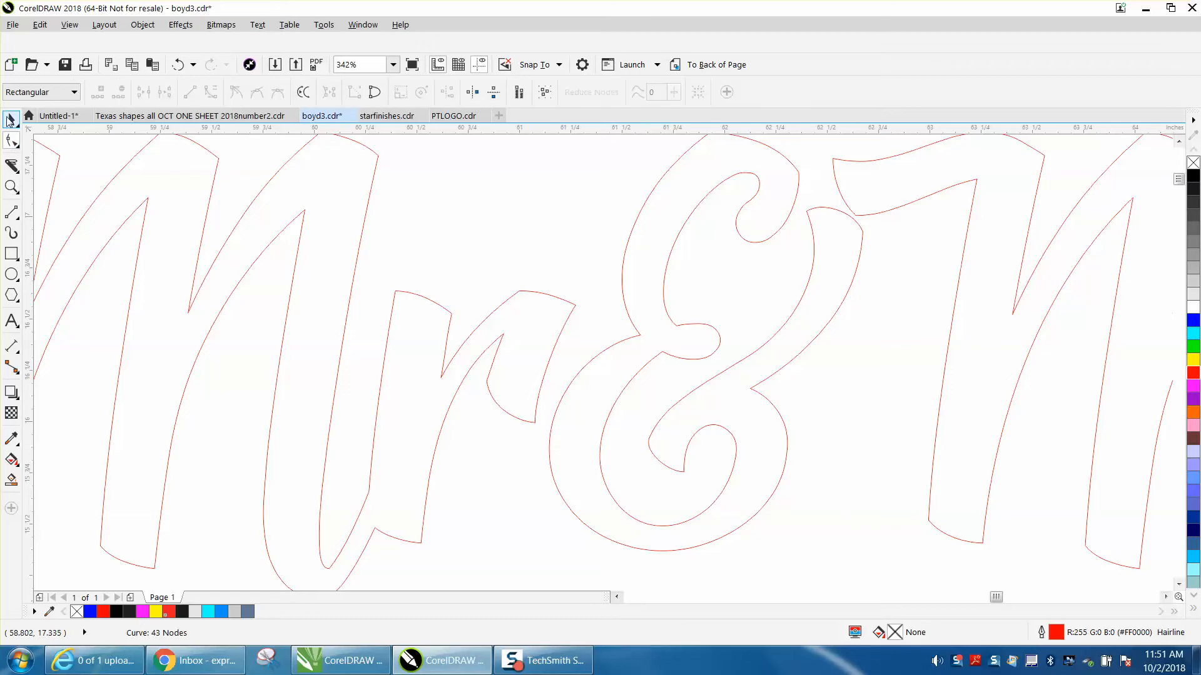
{"action": "left_click", "coordinate": [262, 198]}
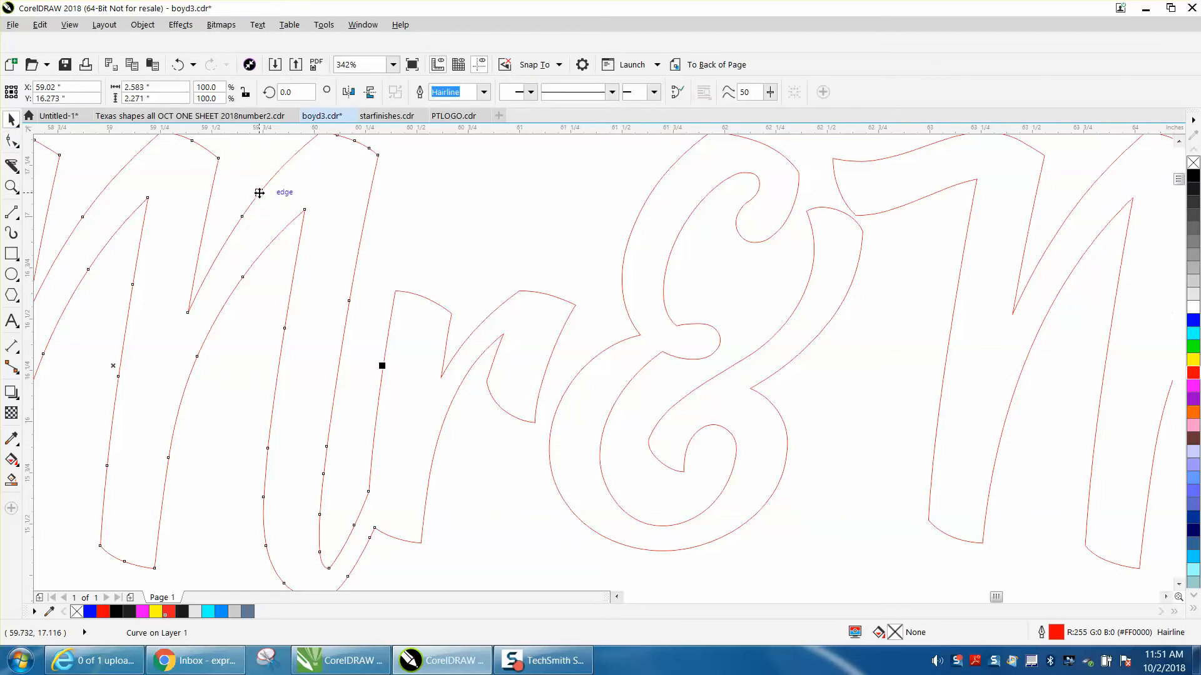
{"action": "left_click_drag", "start_coordinate": [258, 192], "coordinate": [259, 193]}
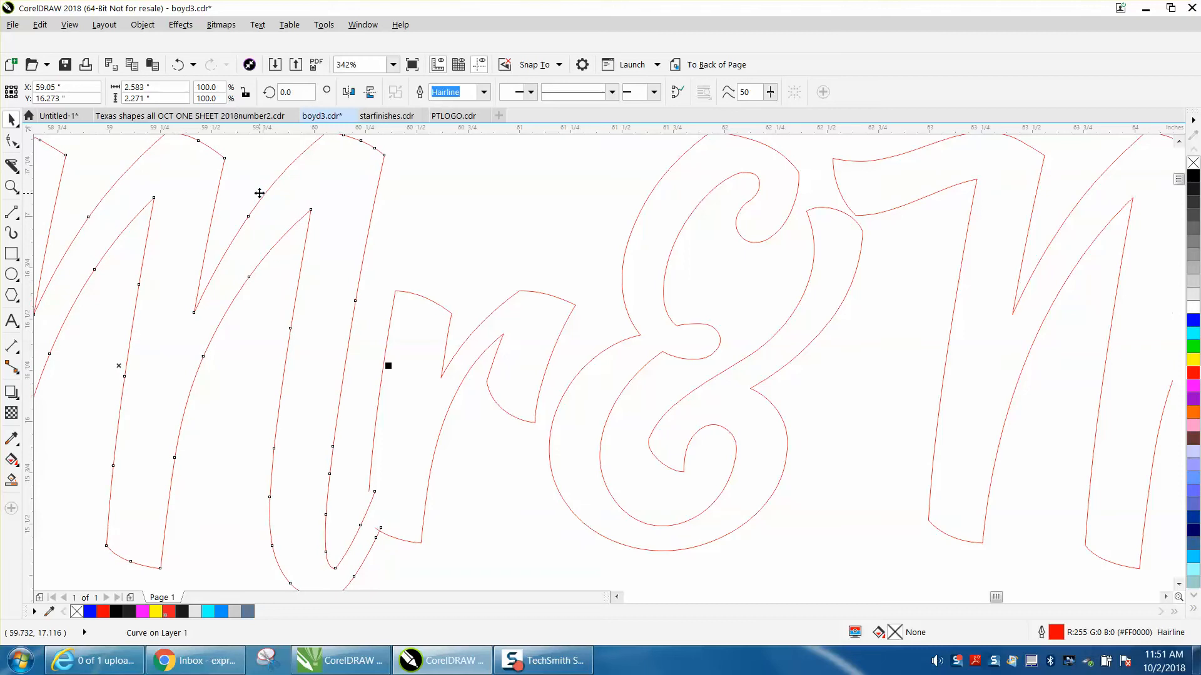
{"action": "key", "text": "ctrl+z"}
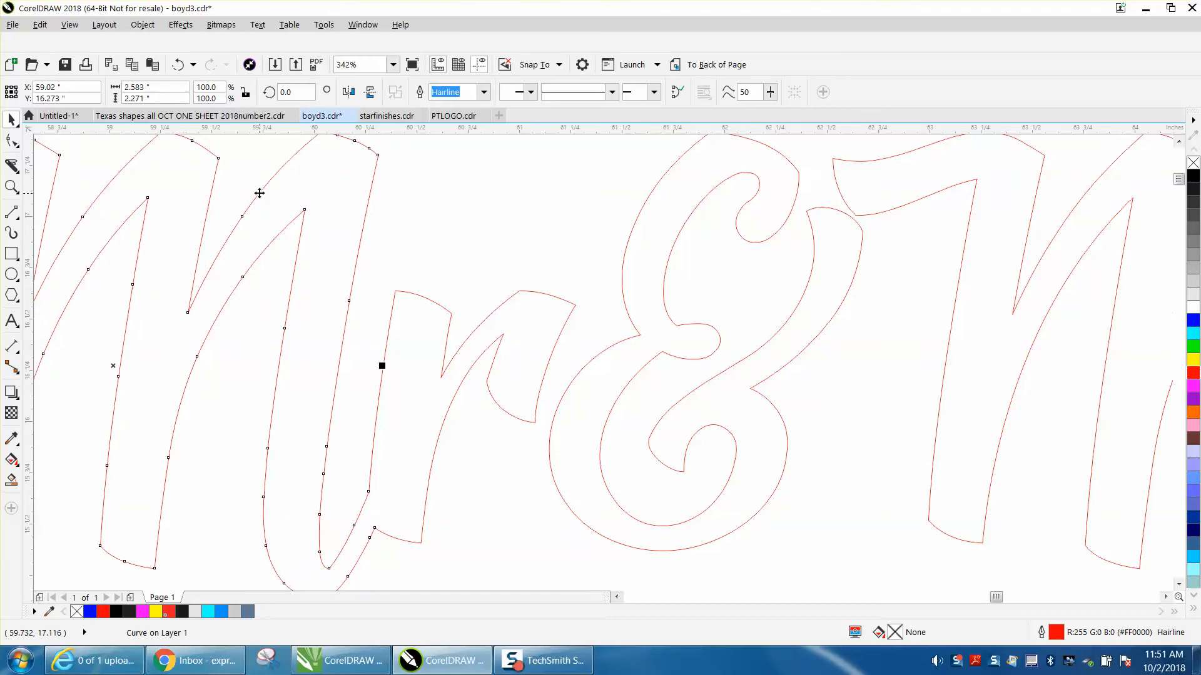
Select both curves of "Mr" and nudge them right together, closer to the ampersand.
{"action": "scroll", "coordinate": [362, 253], "scroll_direction": "down", "scroll_amount": 3}
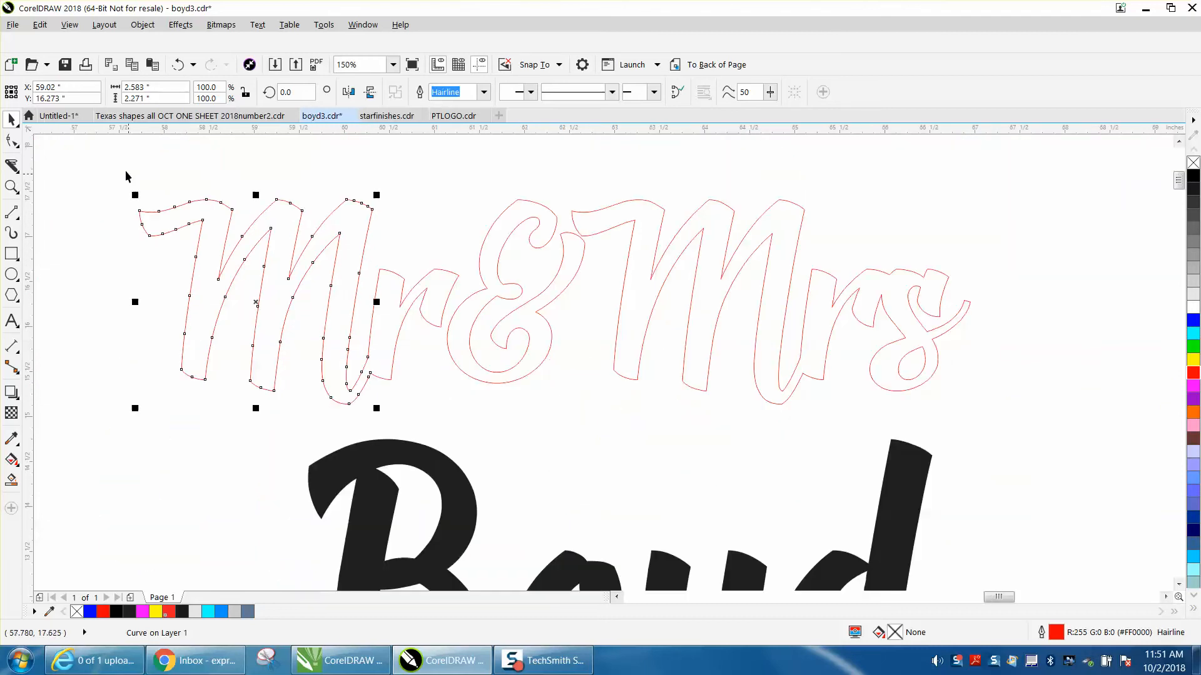
{"action": "left_click_drag", "start_coordinate": [467, 407], "coordinate": [474, 417]}
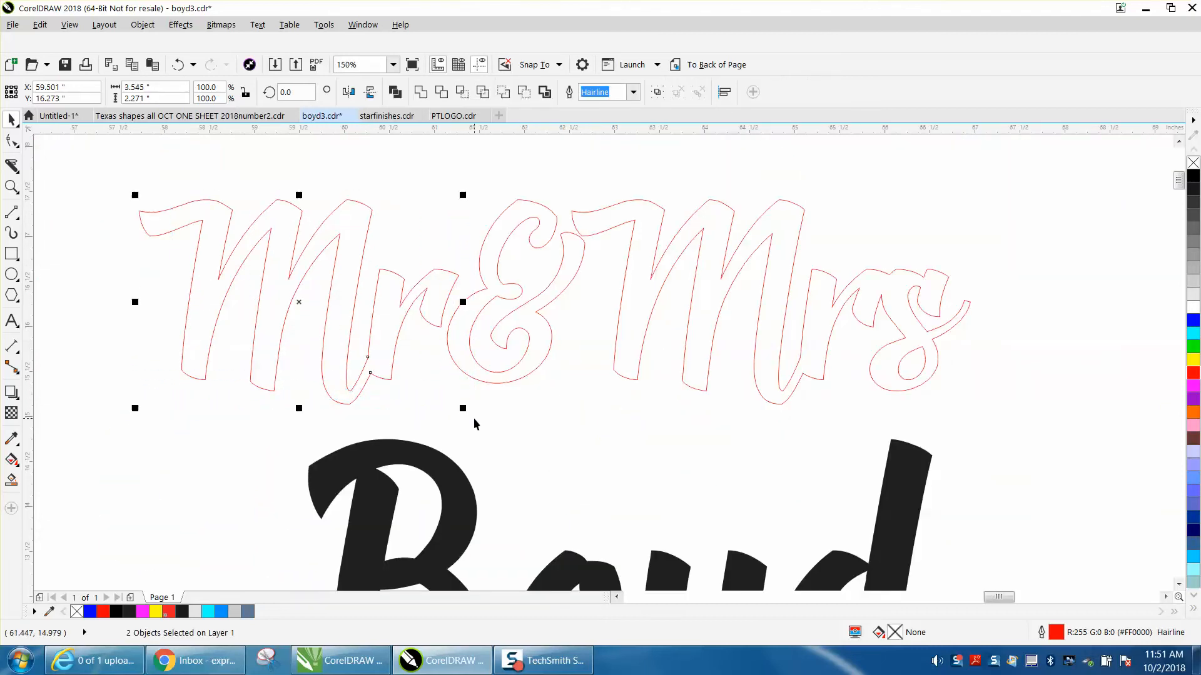
{"action": "key", "text": "Right"}
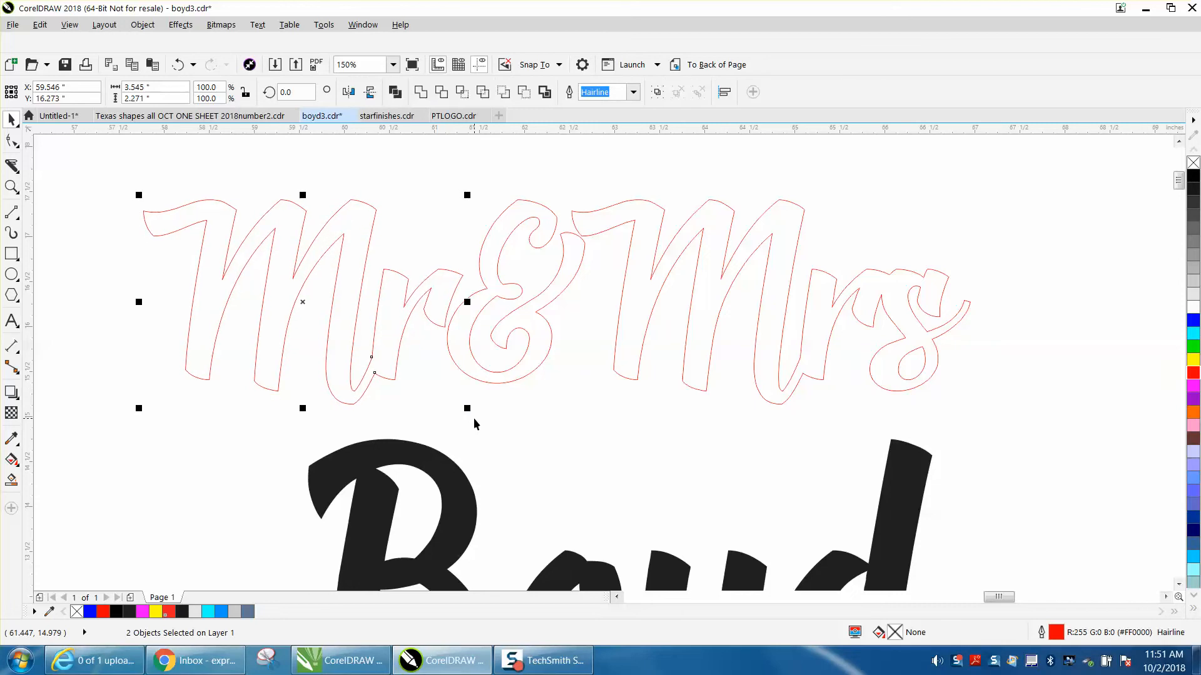
Pull the lower tip of the "r" in "Mr" into the ampersand with the Shape tool and delete three nearby nodes to smooth the arm.
{"action": "left_click", "coordinate": [11, 187]}
{"action": "left_click_drag", "start_coordinate": [413, 262], "coordinate": [599, 406]}
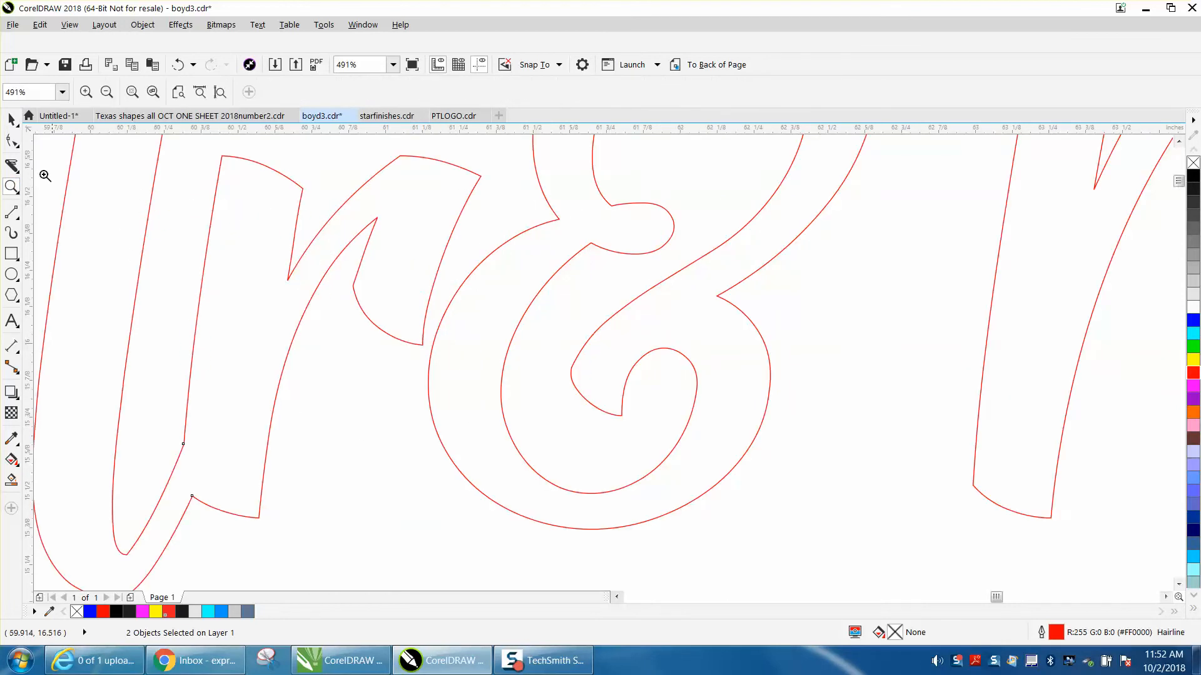
{"action": "left_click", "coordinate": [11, 141]}
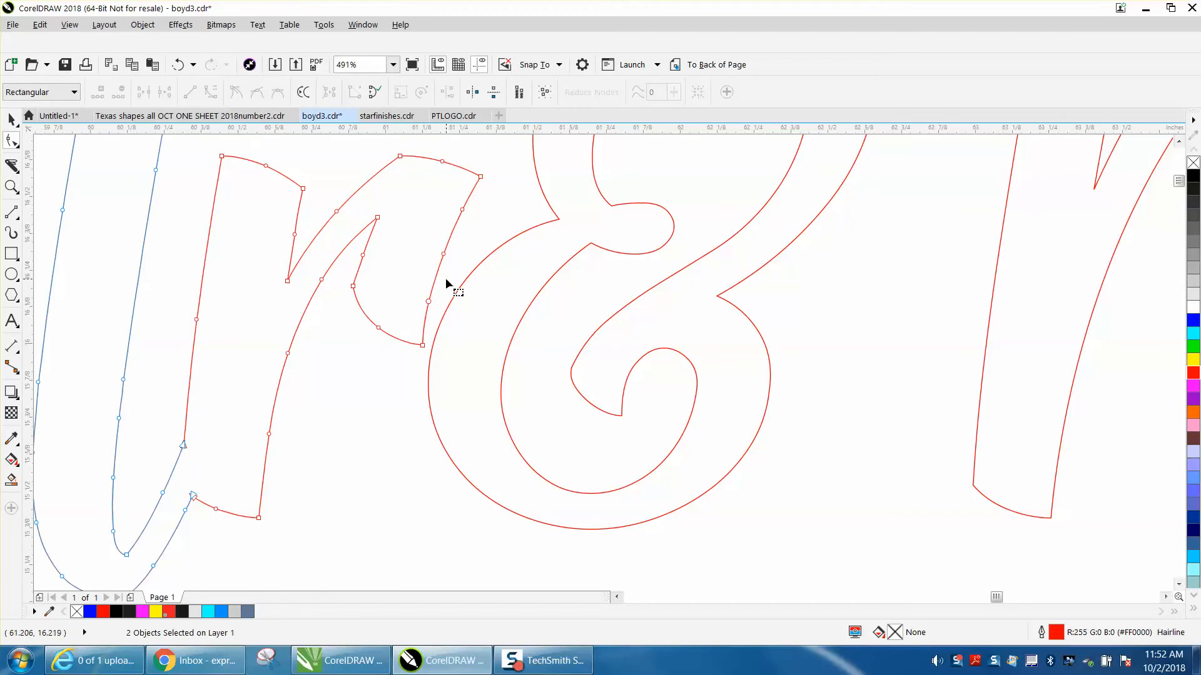
{"action": "left_click_drag", "start_coordinate": [444, 366], "coordinate": [445, 356]}
{"action": "left_click", "coordinate": [429, 303]}
{"action": "key", "text": "Delete"}
{"action": "left_click", "coordinate": [445, 255]}
{"action": "key", "text": "Delete"}
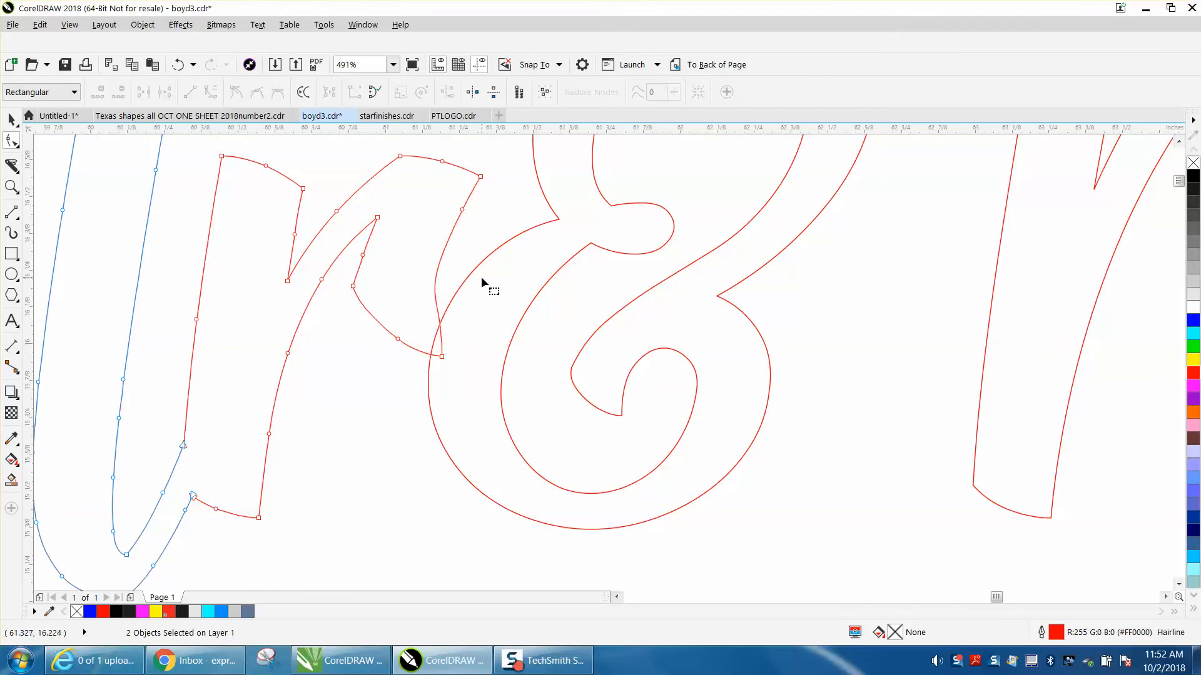
{"action": "left_click", "coordinate": [354, 287]}
{"action": "key", "text": "Delete"}
Remove the overlapping segments between the "r" of "Mr" and the ampersand with Virtual Segment Delete.
{"action": "left_click", "coordinate": [17, 170]}
{"action": "left_click", "coordinate": [69, 196]}
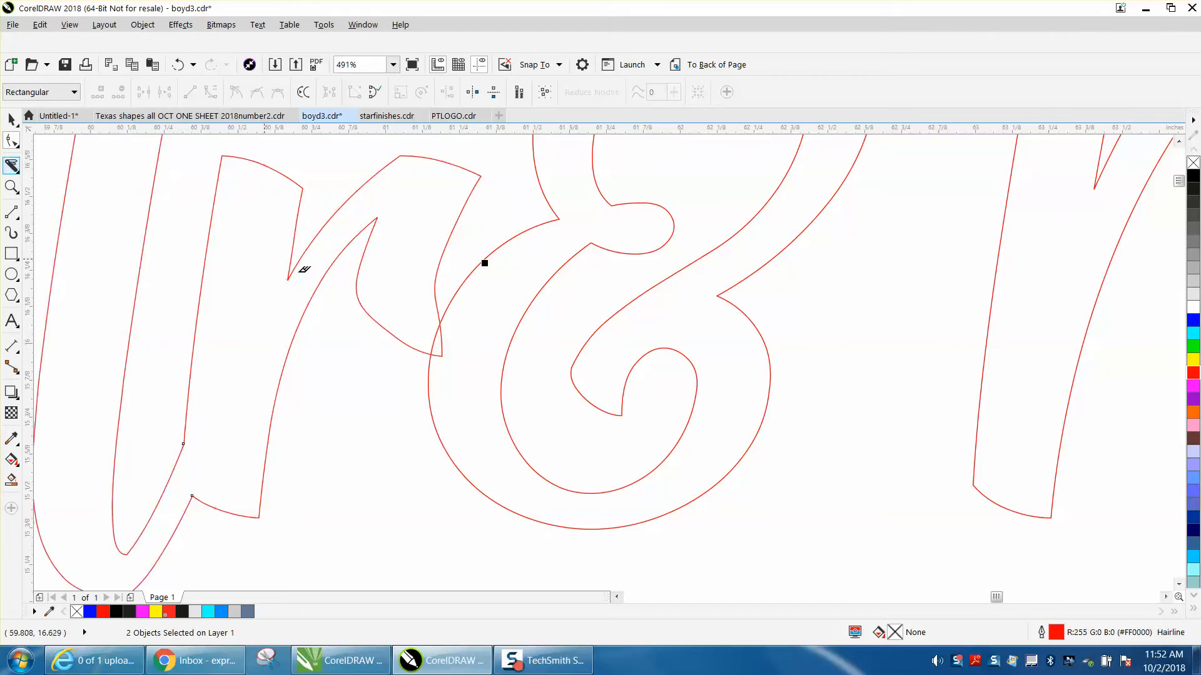
{"action": "left_click", "coordinate": [436, 338]}
{"action": "left_click", "coordinate": [437, 331]}
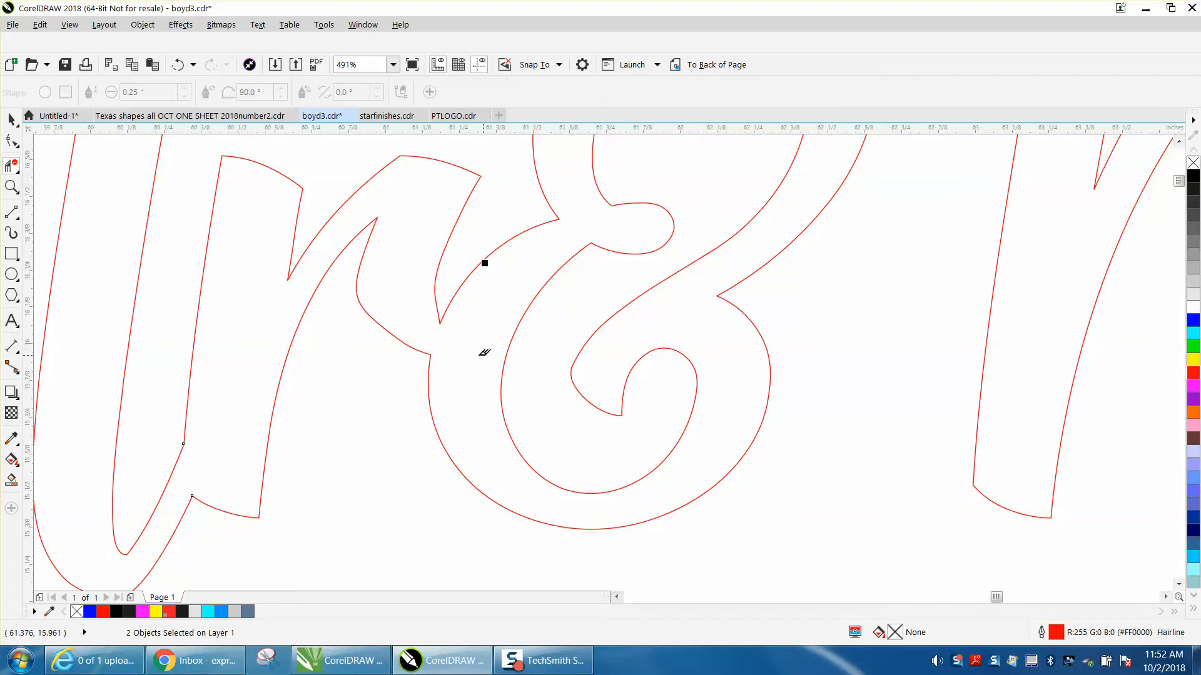
Move the nodes at the ampersand's upper-right end up and right until they overlap the "M" of "Mrs".
{"action": "scroll", "coordinate": [388, 345], "scroll_direction": "down", "scroll_amount": 3}
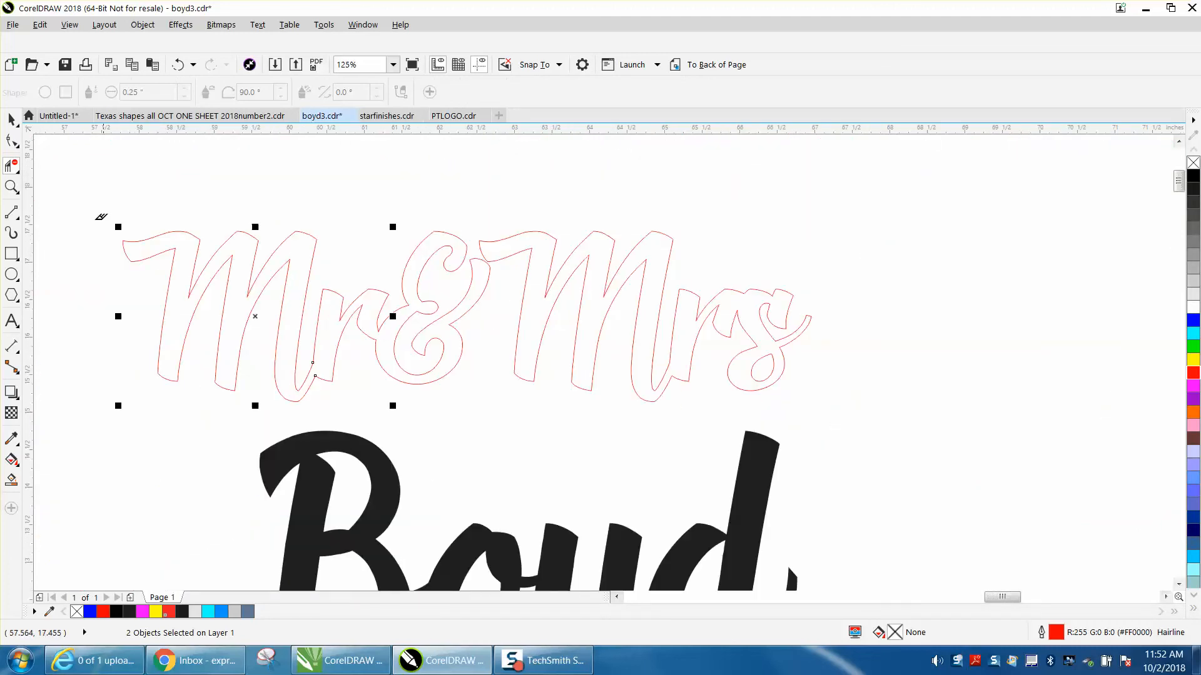
{"action": "left_click", "coordinate": [11, 187]}
{"action": "left_click_drag", "start_coordinate": [396, 225], "coordinate": [664, 352]}
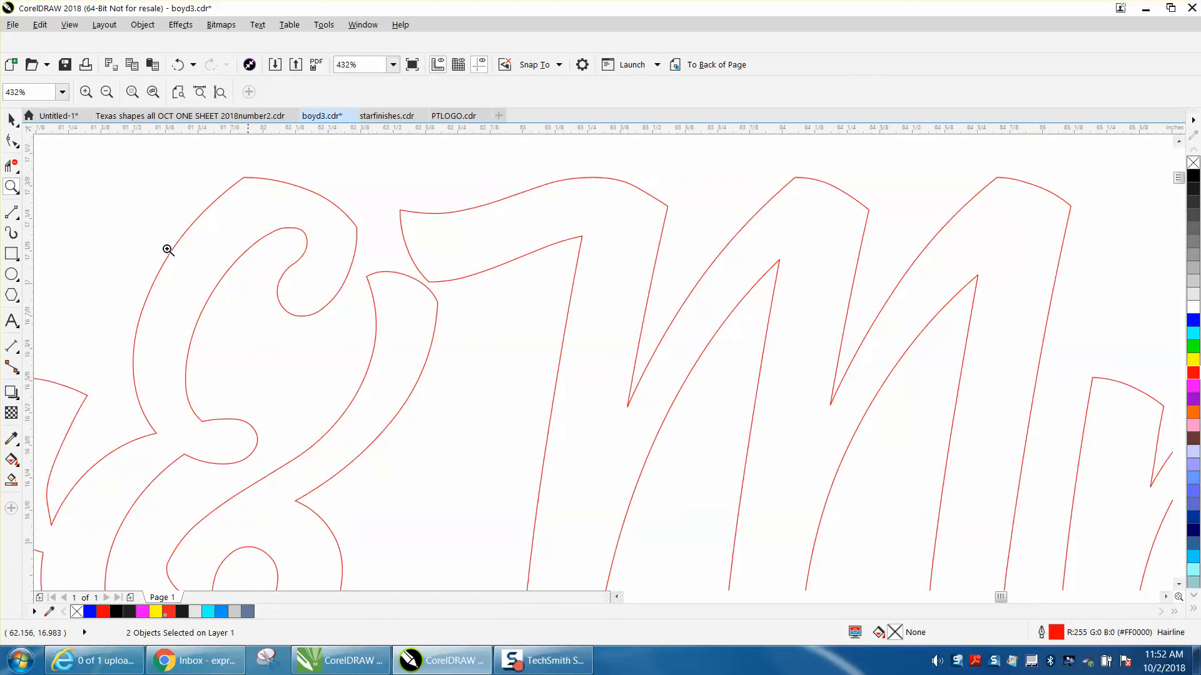
{"action": "left_click", "coordinate": [12, 141]}
{"action": "left_click", "coordinate": [414, 281]}
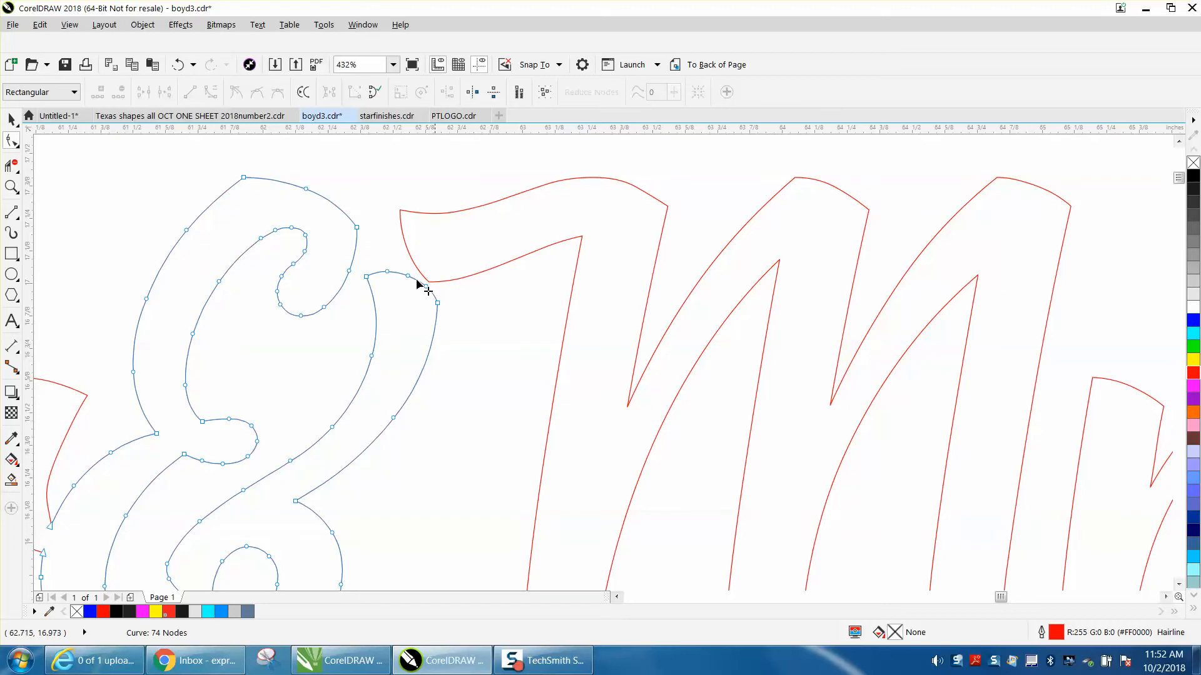
{"action": "left_click_drag", "start_coordinate": [359, 252], "coordinate": [446, 286]}
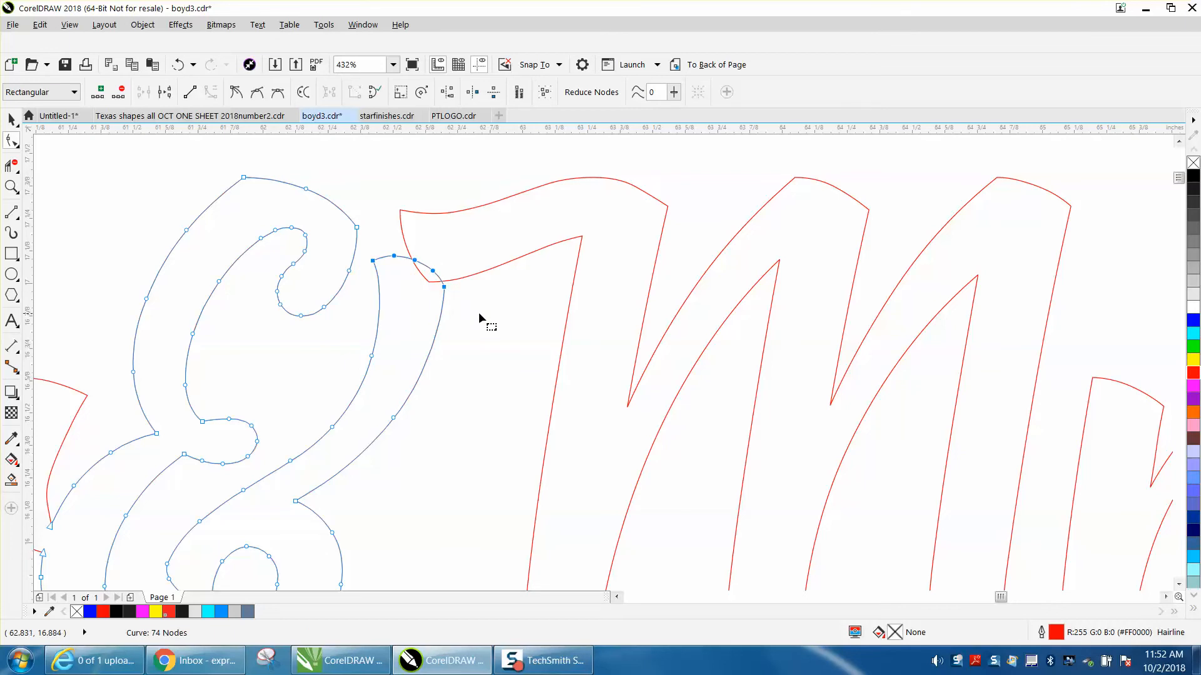
Remove the overlapping segments between the ampersand and the "M" of "Mrs" with Virtual Segment Delete.
{"action": "left_click", "coordinate": [13, 164]}
{"action": "left_click", "coordinate": [86, 198]}
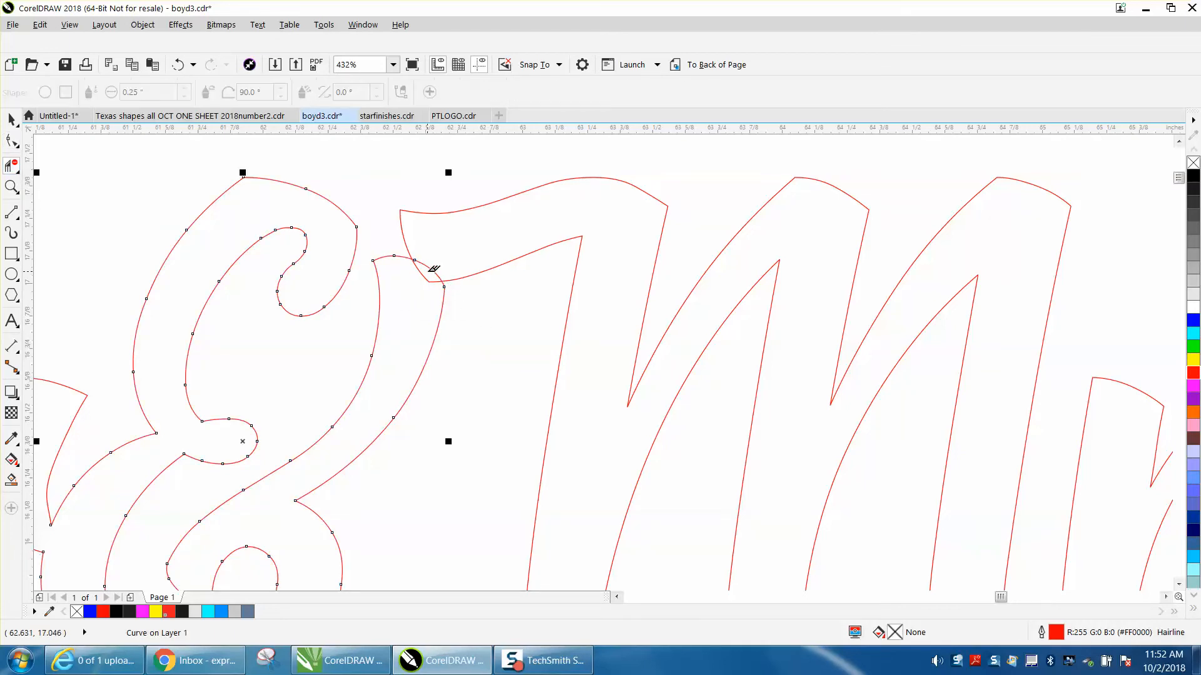
{"action": "left_click", "coordinate": [432, 274]}
{"action": "left_click", "coordinate": [426, 273]}
Create a single black shape from the connected "Mr&Mrs" outline with Smart Fill, using a 0.5 pt outline.
{"action": "scroll", "coordinate": [461, 291], "scroll_direction": "down", "scroll_amount": 2}
{"action": "scroll", "coordinate": [461, 292], "scroll_direction": "down", "scroll_amount": 2}
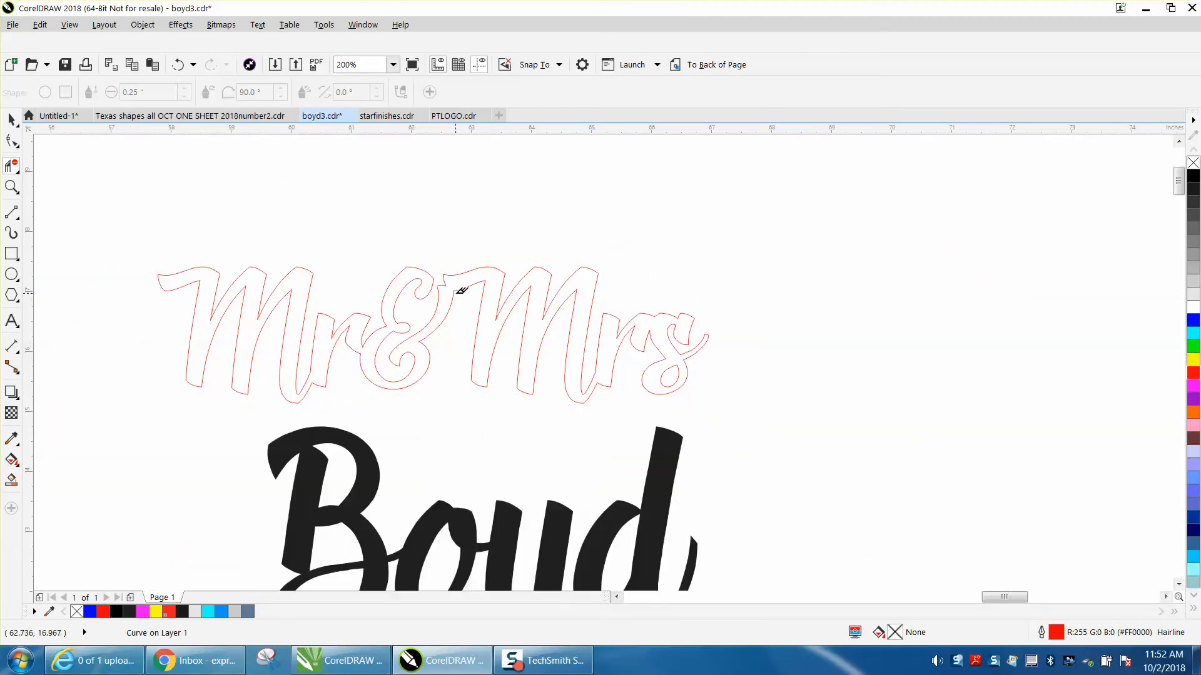
{"action": "left_click", "coordinate": [12, 479]}
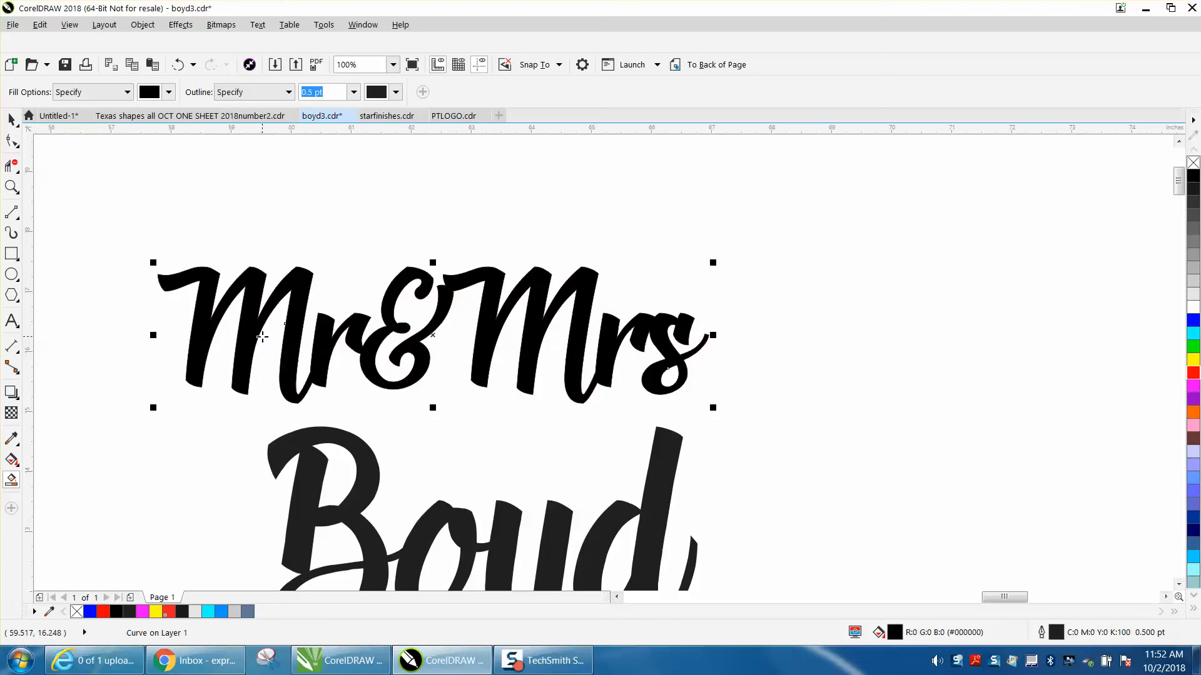
{"action": "scroll", "coordinate": [262, 336], "scroll_direction": "down", "scroll_amount": 1}
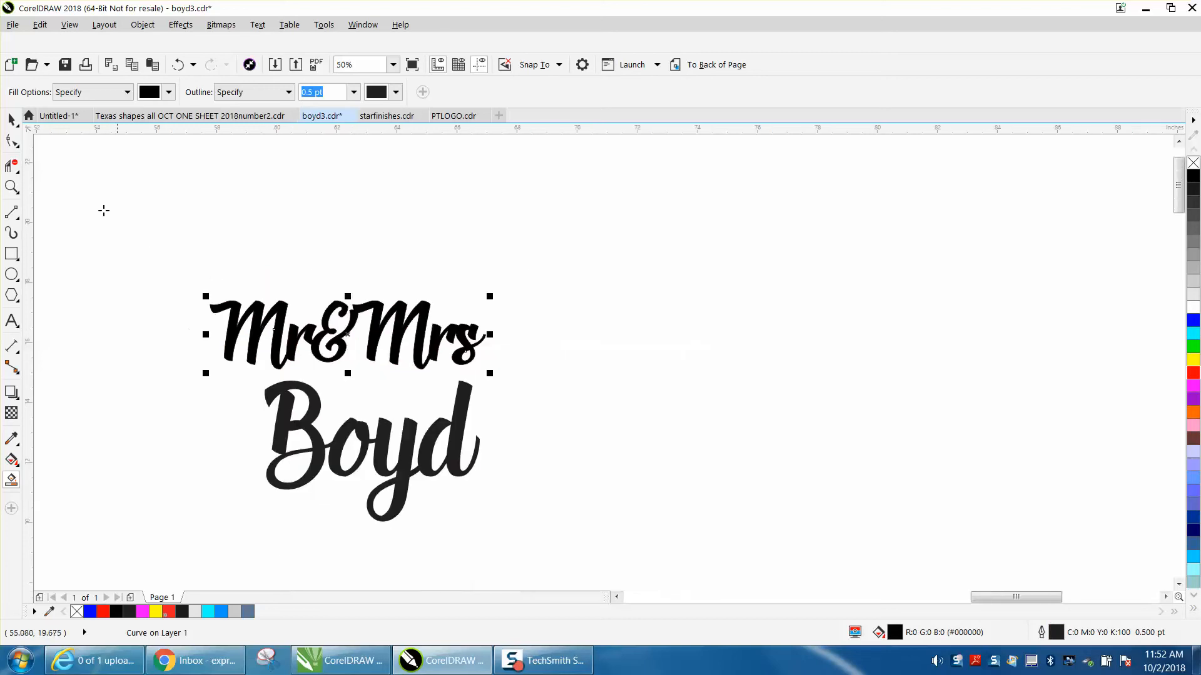
Move the filled "Mr&Mrs" shape to the right of the original outline and give it no fill and a red outline.
{"action": "left_click", "coordinate": [12, 120]}
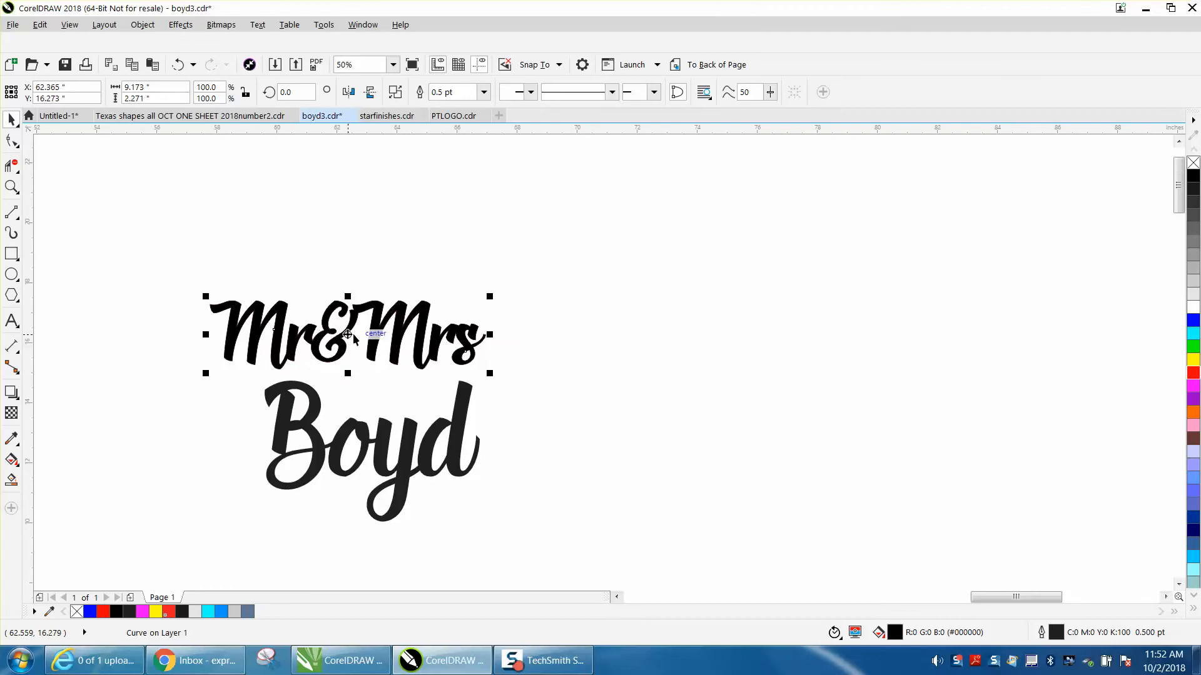
{"action": "left_click_drag", "start_coordinate": [352, 334], "coordinate": [777, 334]}
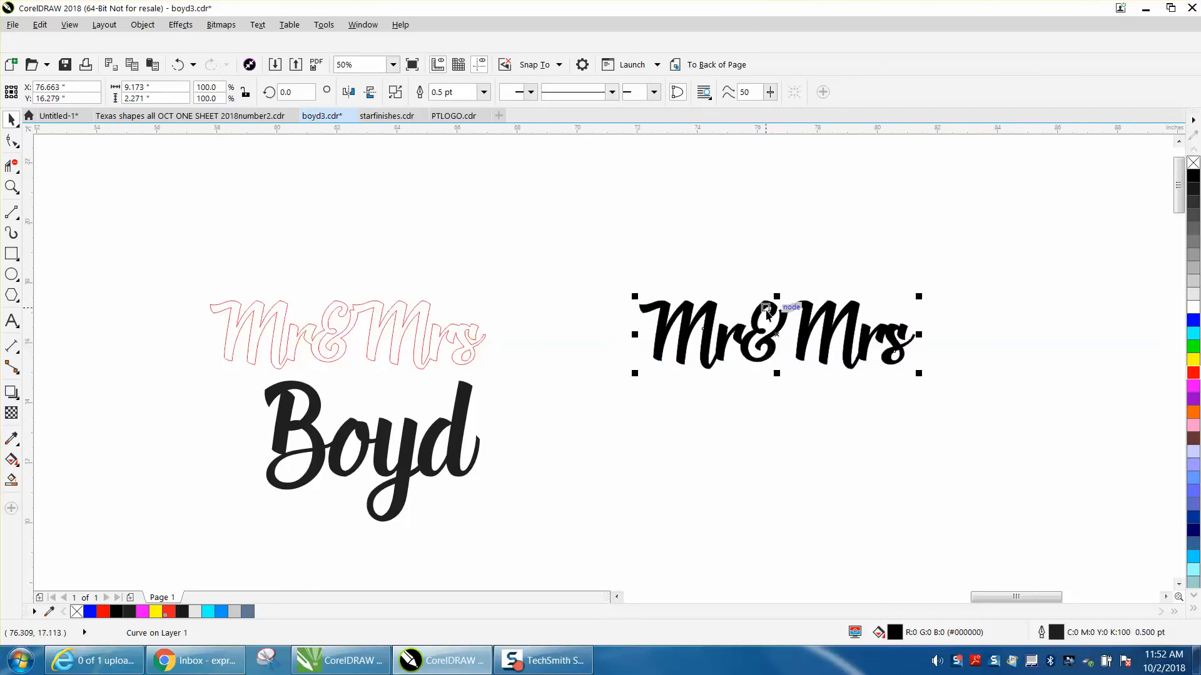
{"action": "left_click", "coordinate": [1193, 164]}
{"action": "right_click", "coordinate": [1190, 374]}
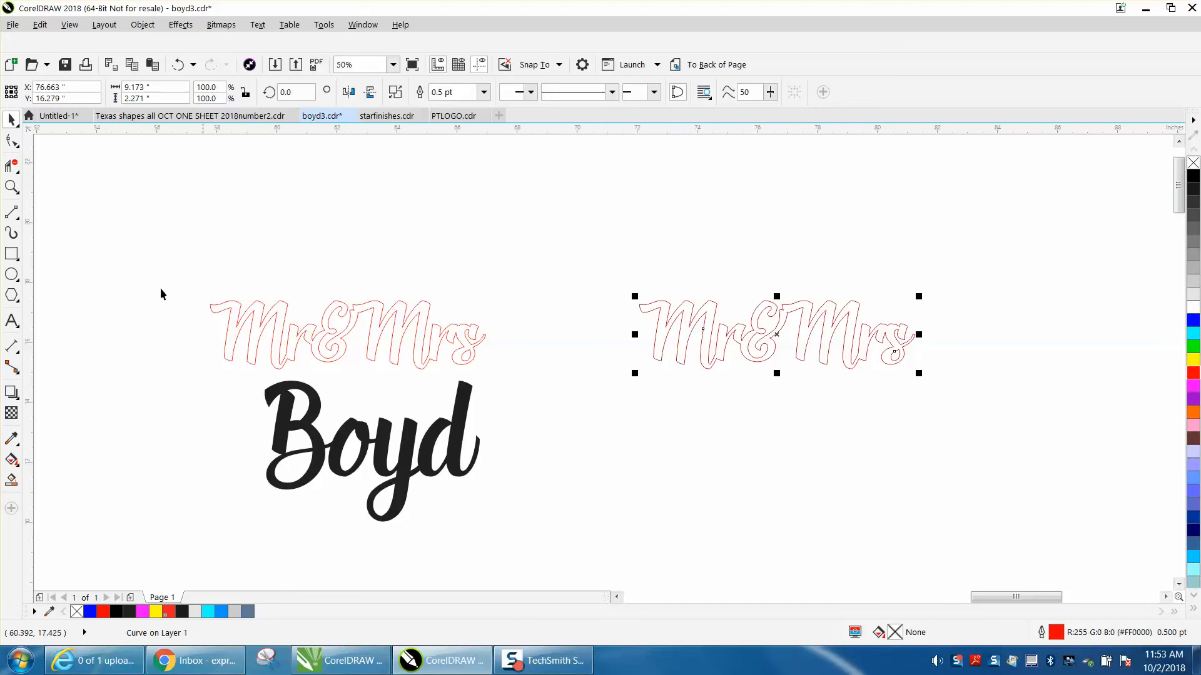
Draw a tall narrow rectangle, size it to 0.33 by 12 inches, and place it to the lower right of the new "Mr&Mrs" outline.
{"action": "left_click", "coordinate": [11, 253]}
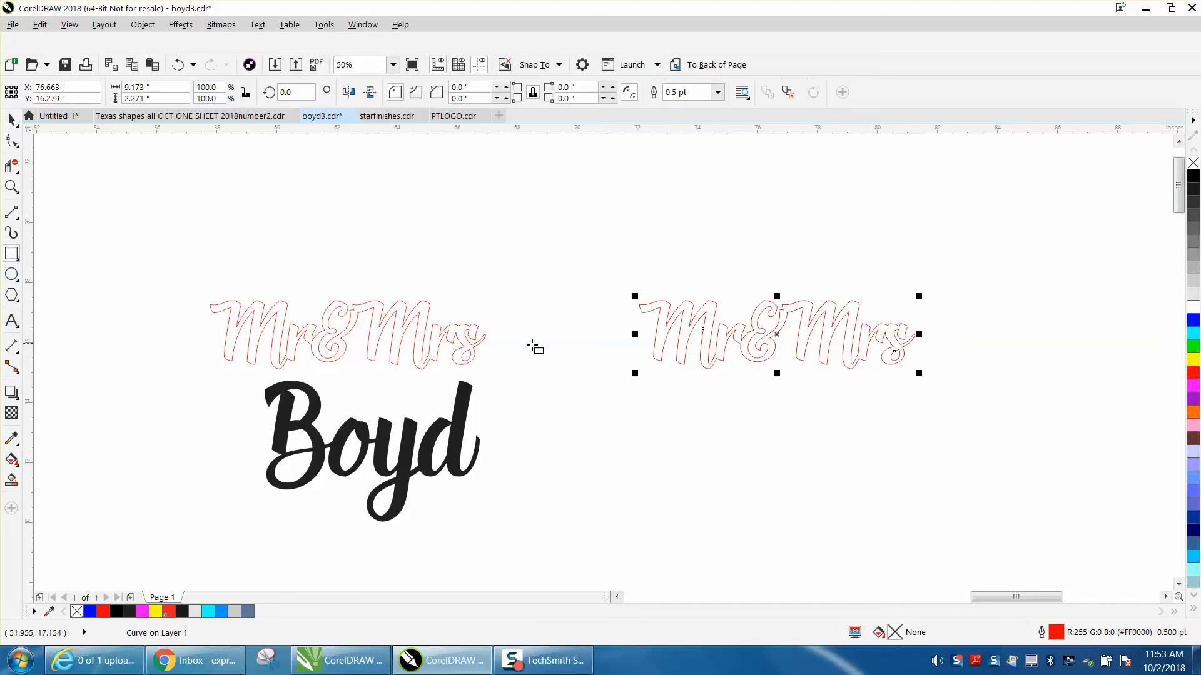
{"action": "left_click_drag", "start_coordinate": [551, 360], "coordinate": [566, 556]}
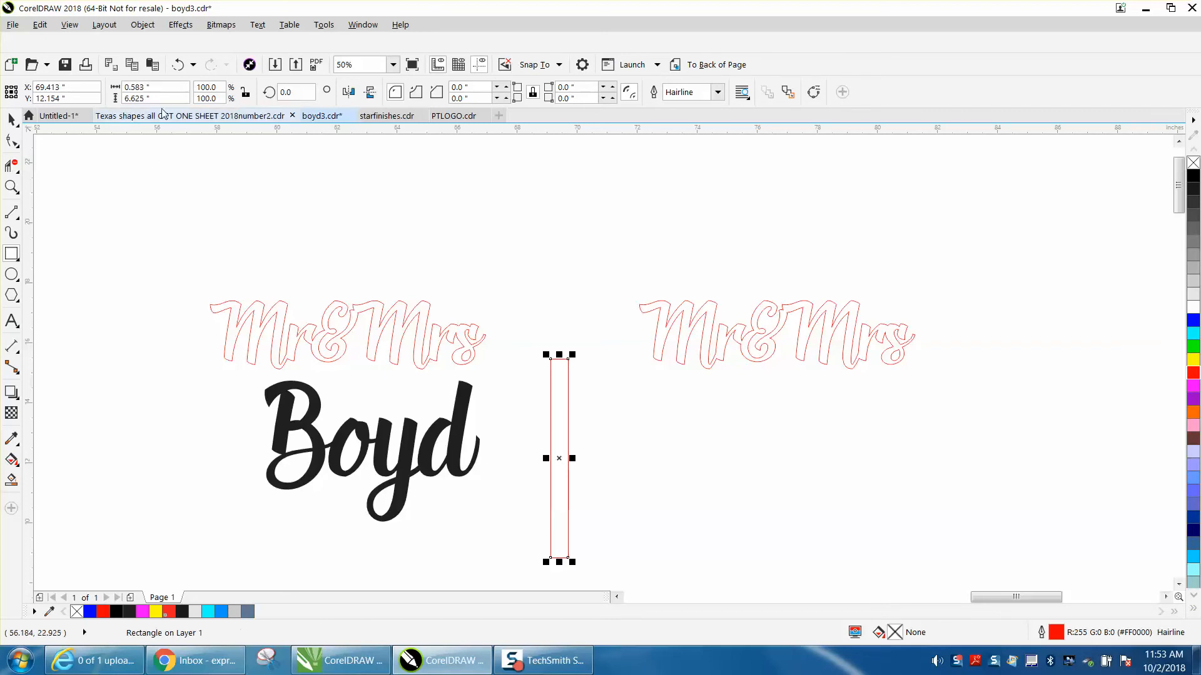
{"action": "left_click_drag", "start_coordinate": [151, 87], "coordinate": [123, 87]}
{"action": "type", "text": ".33"}
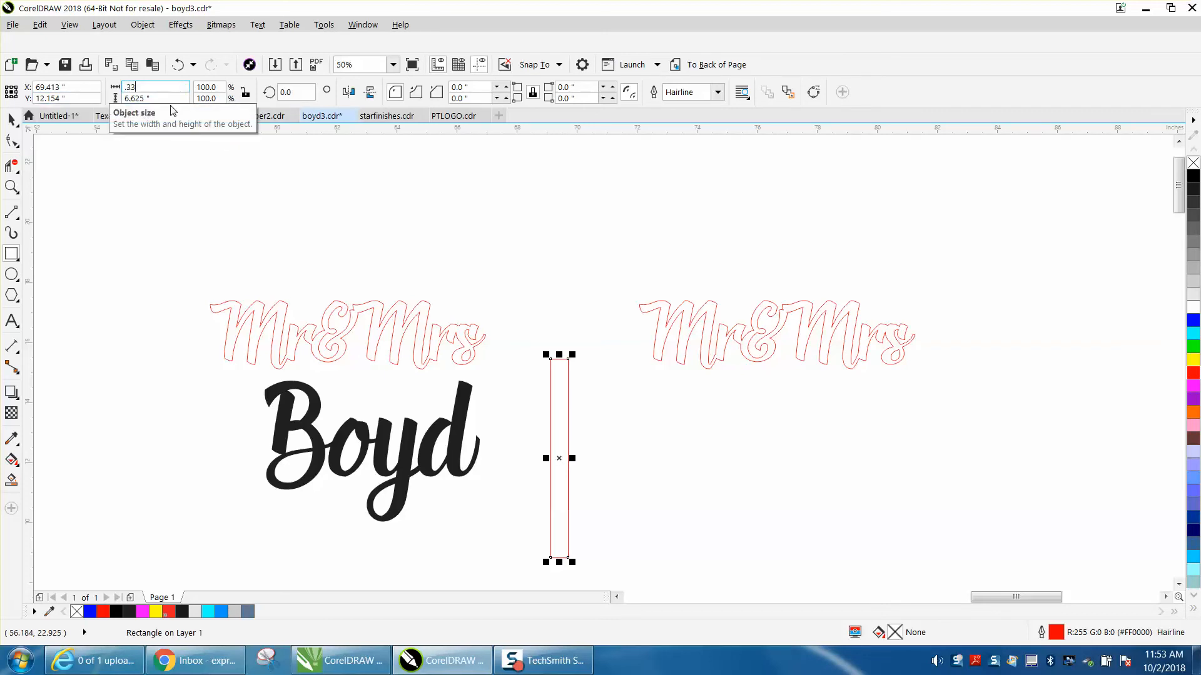
{"action": "left_click_drag", "start_coordinate": [151, 98], "coordinate": [135, 98]}
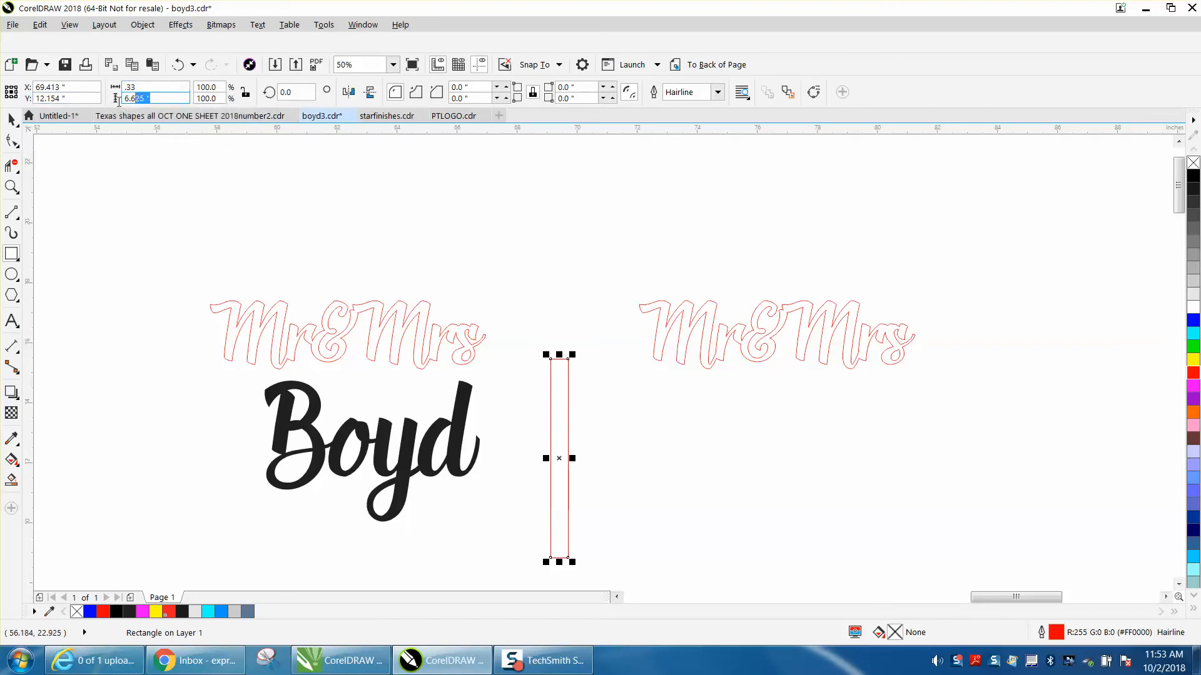
{"action": "type", "text": "12"}
{"action": "key", "text": "Return"}
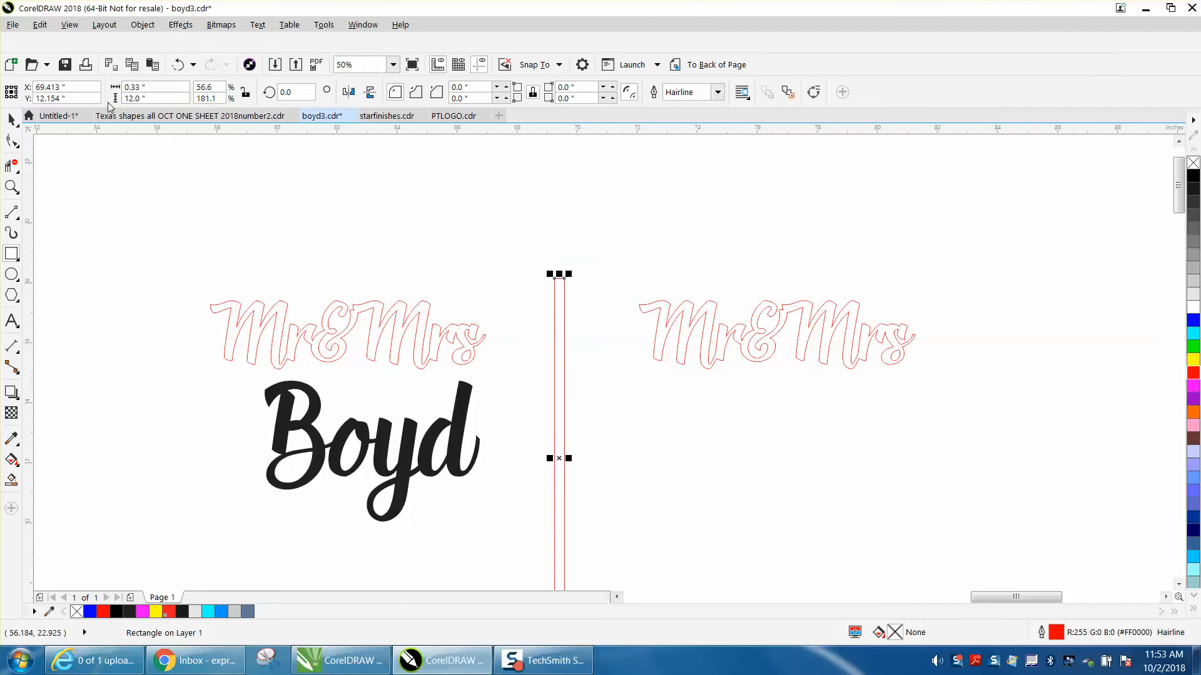
{"action": "scroll", "coordinate": [426, 253], "scroll_direction": "down", "scroll_amount": 2}
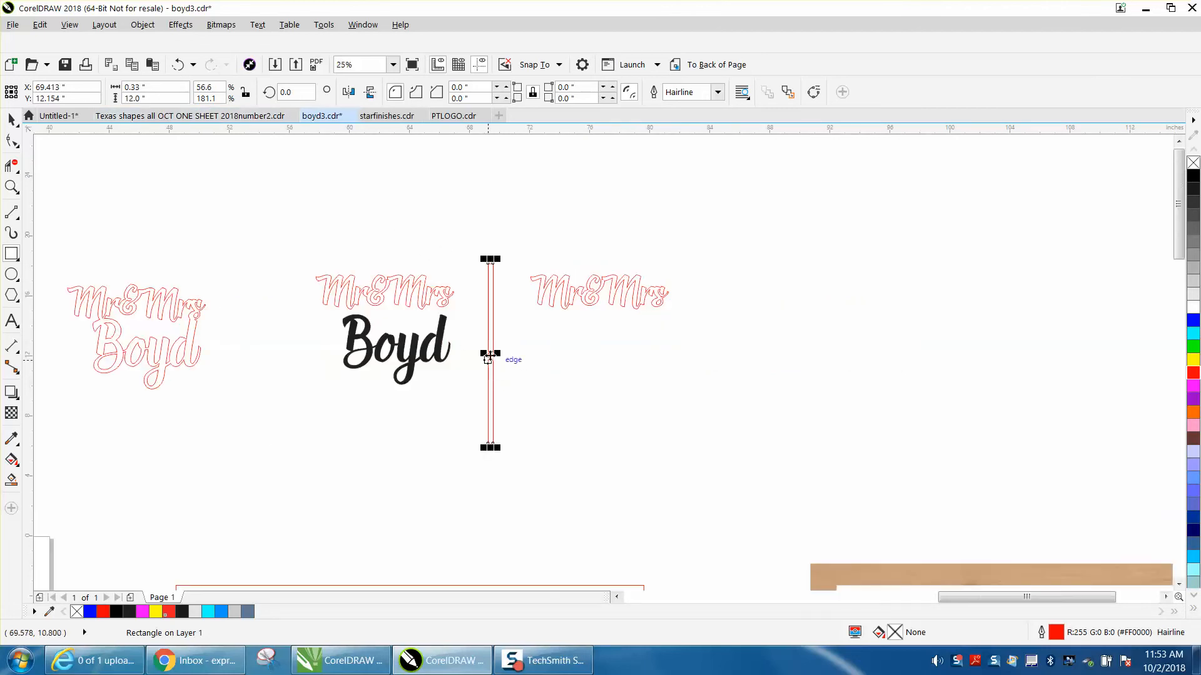
{"action": "left_click_drag", "start_coordinate": [492, 359], "coordinate": [715, 421]}
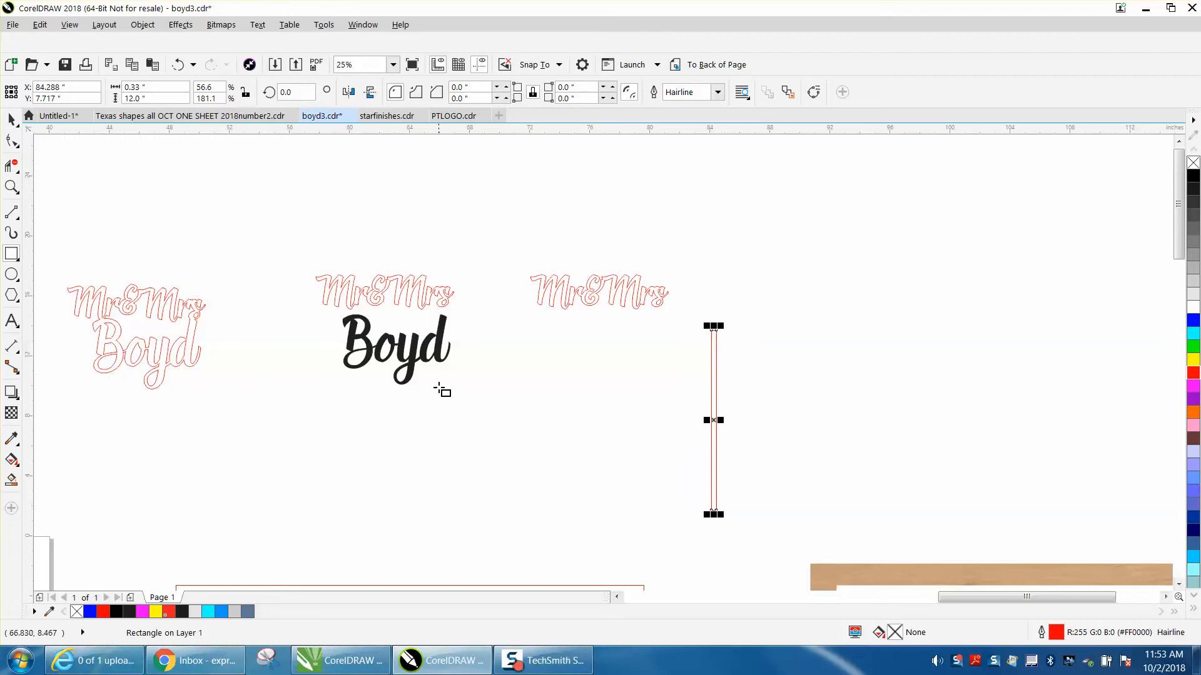
Move the surname text beneath the new "Mr&Mrs" outline and give it no fill and a red outline.
{"action": "left_click", "coordinate": [11, 119]}
{"action": "left_click", "coordinate": [410, 361]}
{"action": "left_click_drag", "start_coordinate": [411, 360], "coordinate": [623, 366]}
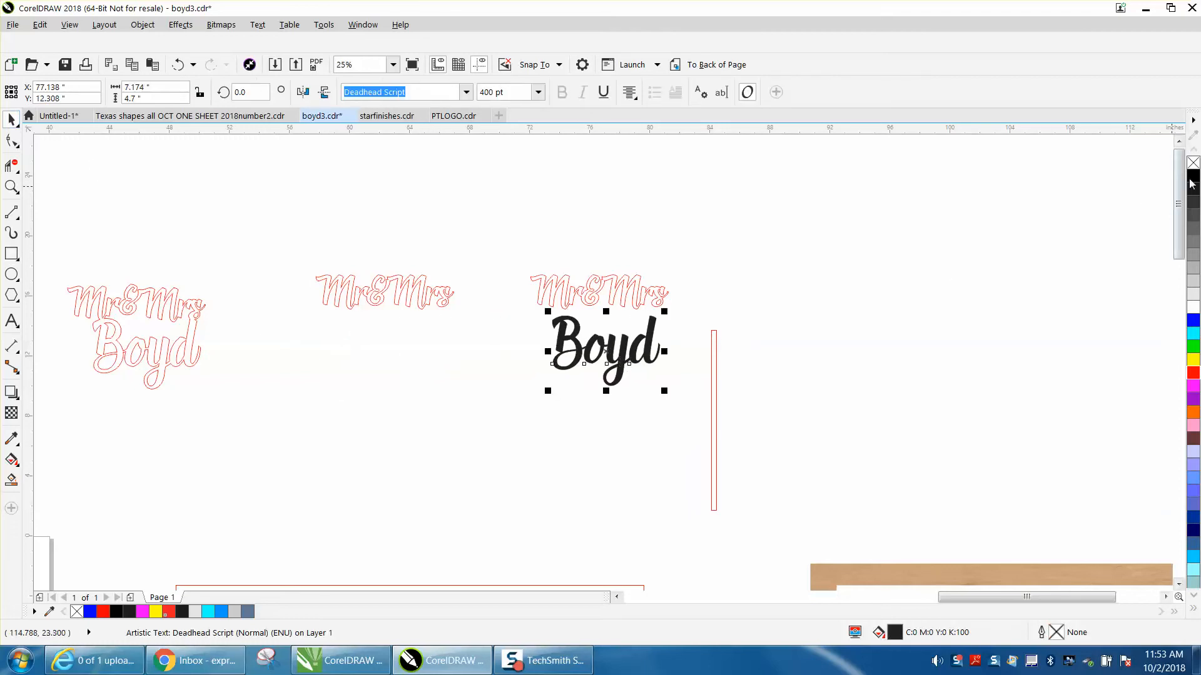
{"action": "left_click", "coordinate": [1193, 164]}
{"action": "right_click", "coordinate": [1193, 374]}
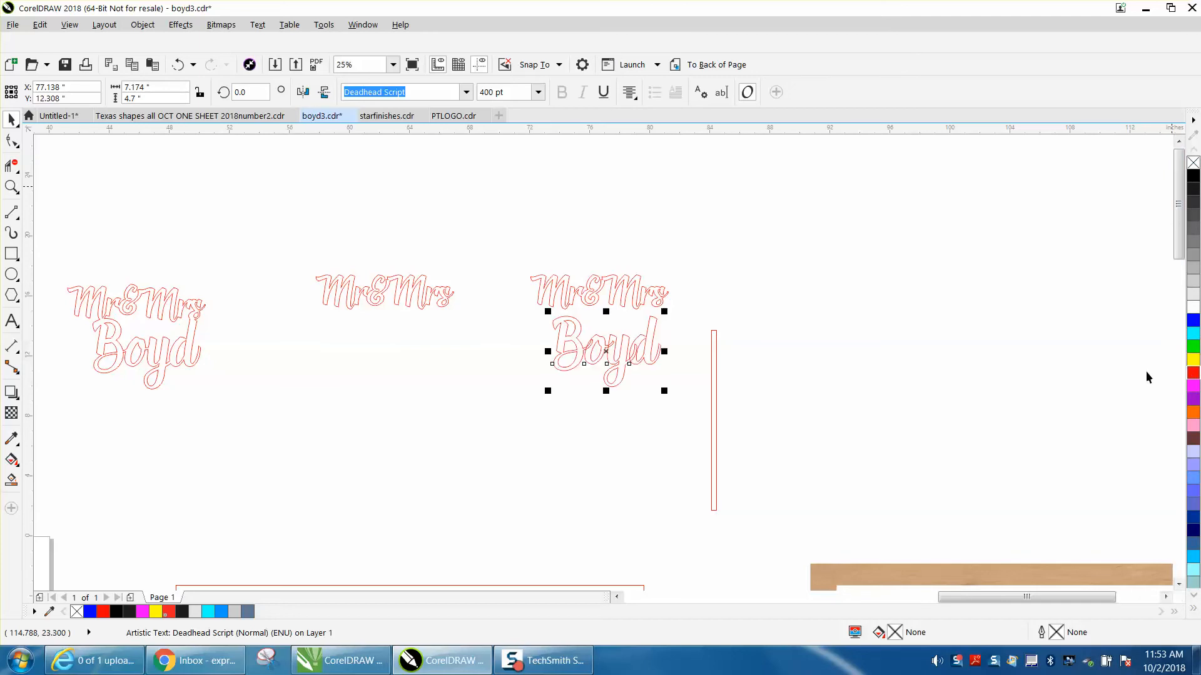
Move the surname text up and slightly right until its tall letters overlap the bottom of "Mr&Mrs".
{"action": "left_click", "coordinate": [12, 186]}
{"action": "left_click_drag", "start_coordinate": [502, 268], "coordinate": [820, 450]}
{"action": "left_click", "coordinate": [11, 118]}
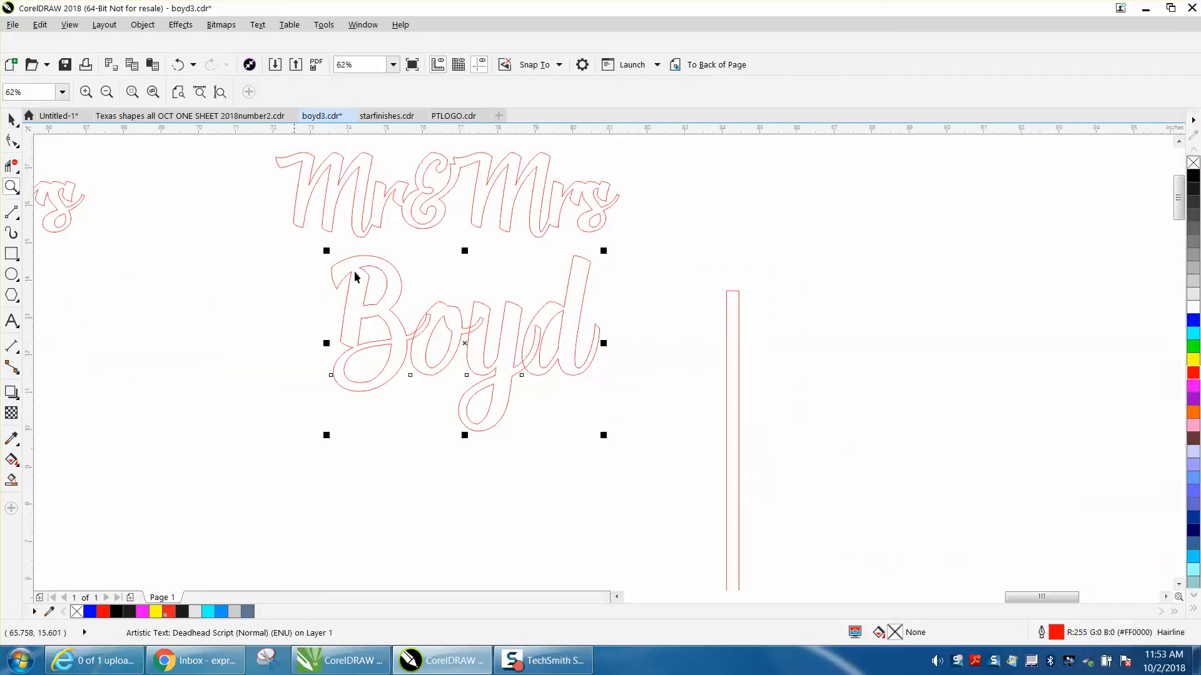
{"action": "mouse_move", "coordinate": [462, 335]}
{"action": "left_mouse_down"}
{"action": "mouse_move", "coordinate": [437, 328]}
{"action": "mouse_move", "coordinate": [472, 316]}
{"action": "left_mouse_up"}
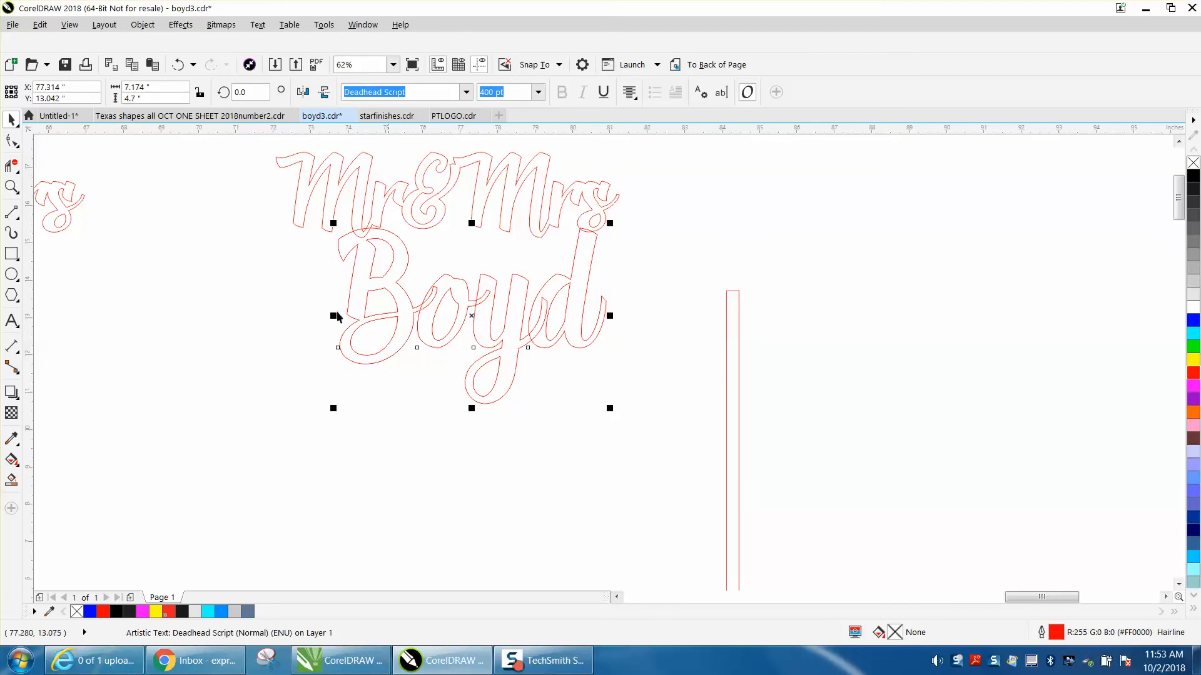
Convert the surname text to curves.
{"action": "left_click", "coordinate": [12, 187]}
{"action": "left_click", "coordinate": [400, 293]}
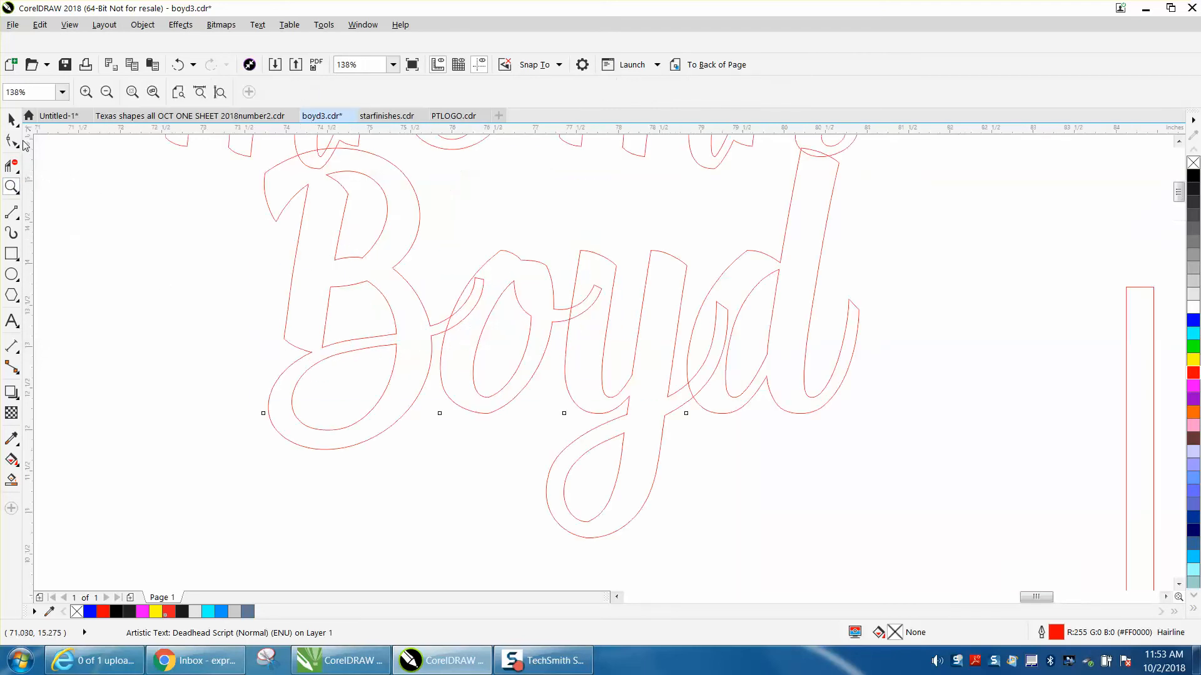
{"action": "left_click", "coordinate": [12, 119]}
{"action": "left_click", "coordinate": [149, 25]}
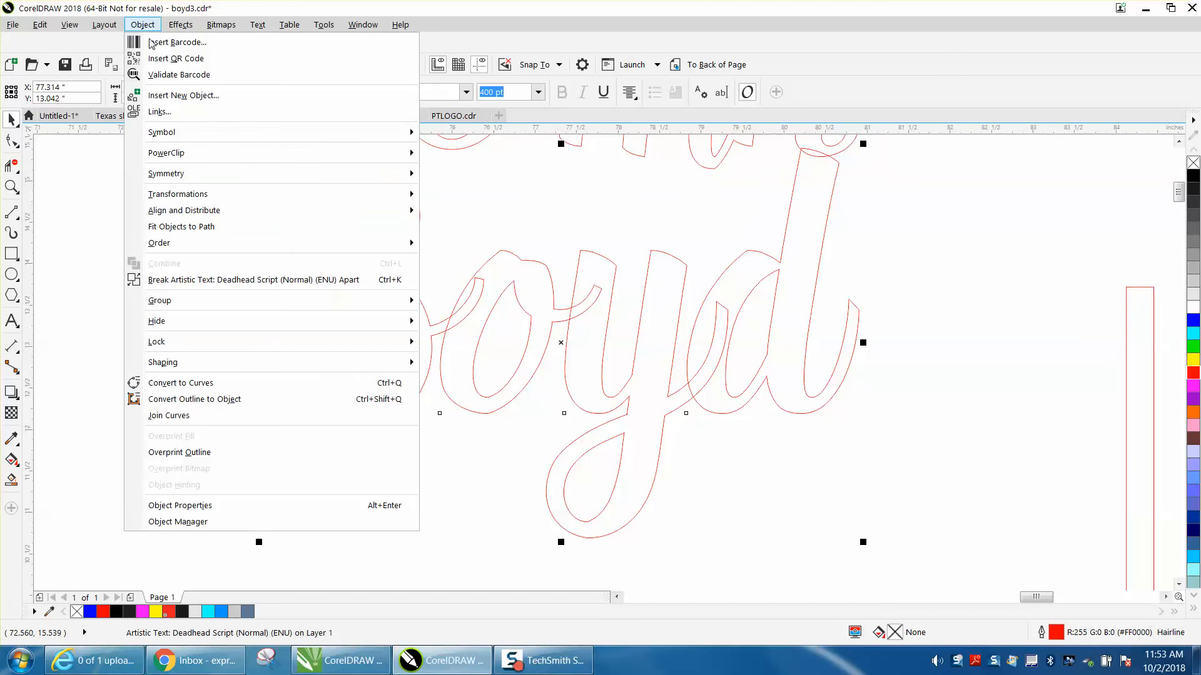
{"action": "left_click", "coordinate": [182, 381]}
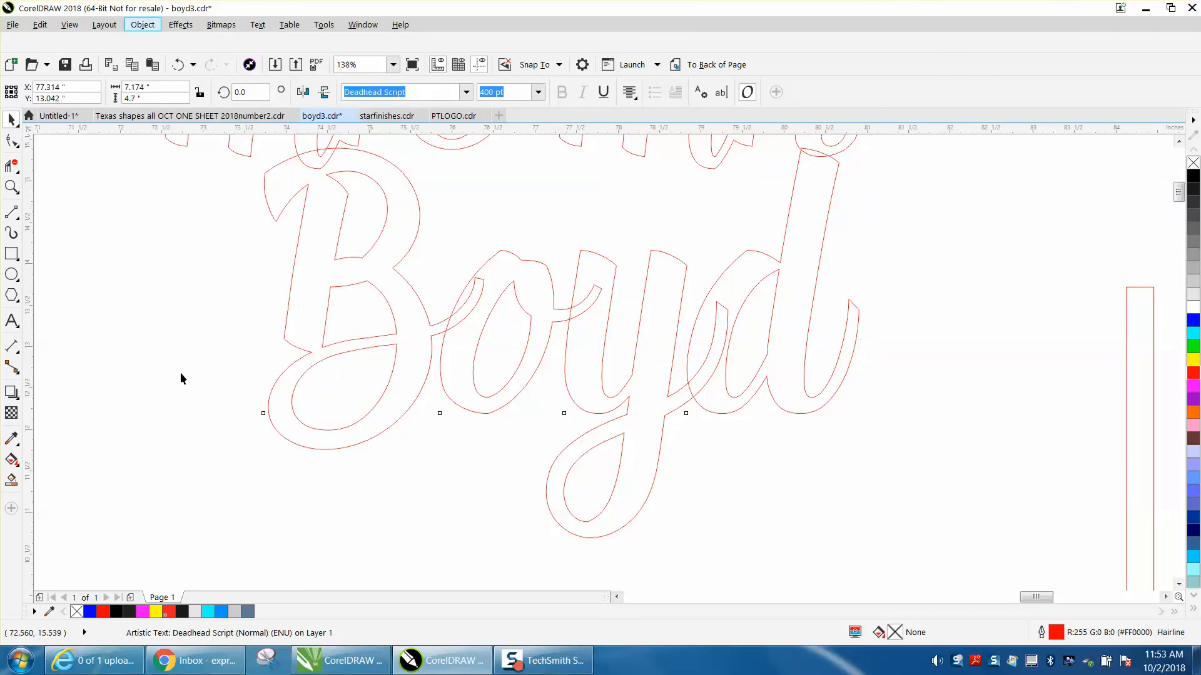
Try to remove a segment where "Mr&Mrs" overlaps the surname's first letter with Virtual Segment Delete and undo the deletion.
{"action": "left_click", "coordinate": [11, 166]}
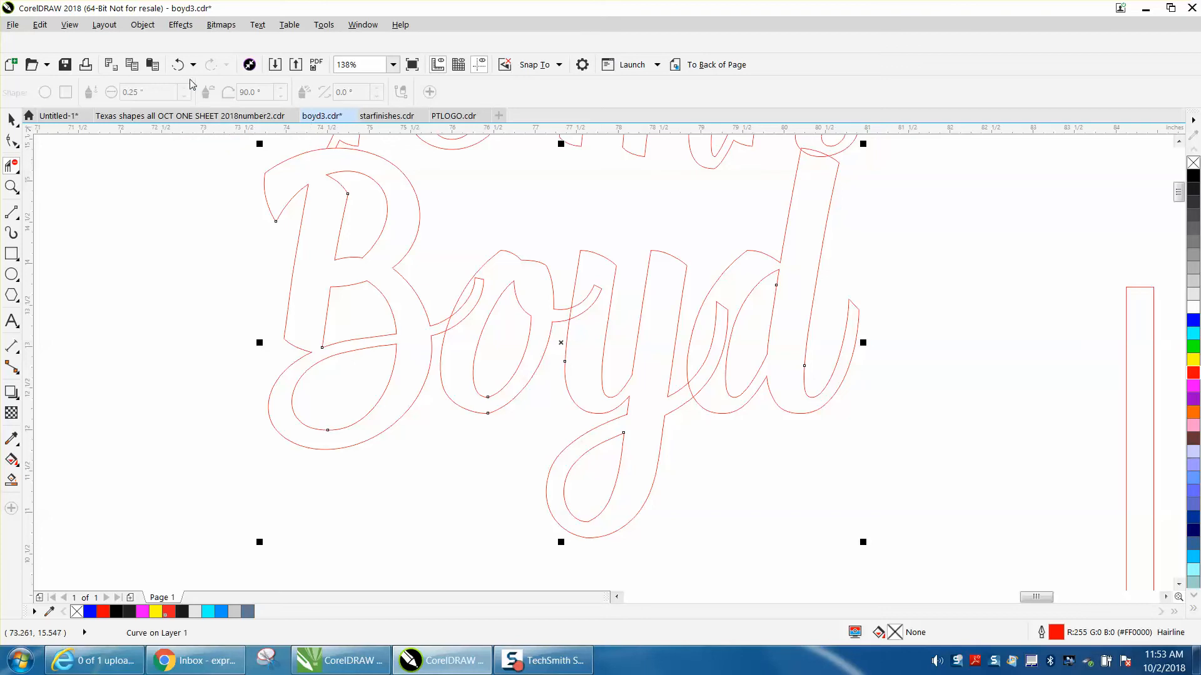
{"action": "left_click", "coordinate": [178, 64]}
{"action": "left_click", "coordinate": [11, 186]}
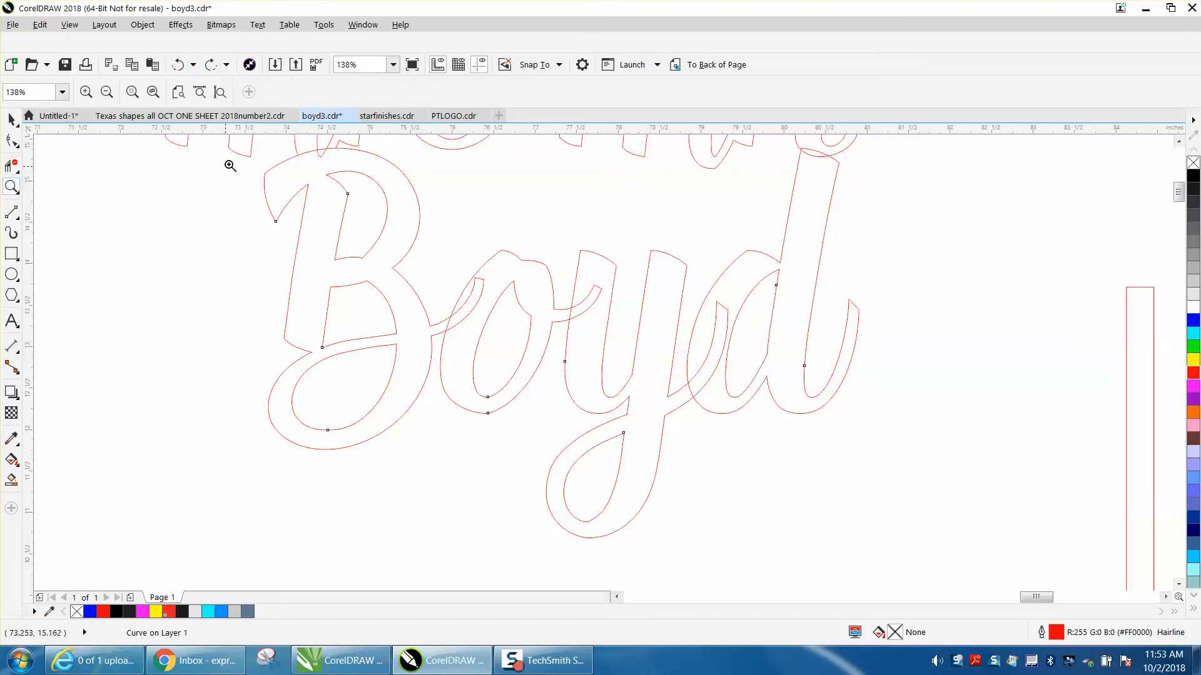
Set the outline width of the "Mr&Mrs" lettering above the surname to Hairline.
{"action": "left_click_drag", "start_coordinate": [276, 147], "coordinate": [450, 239]}
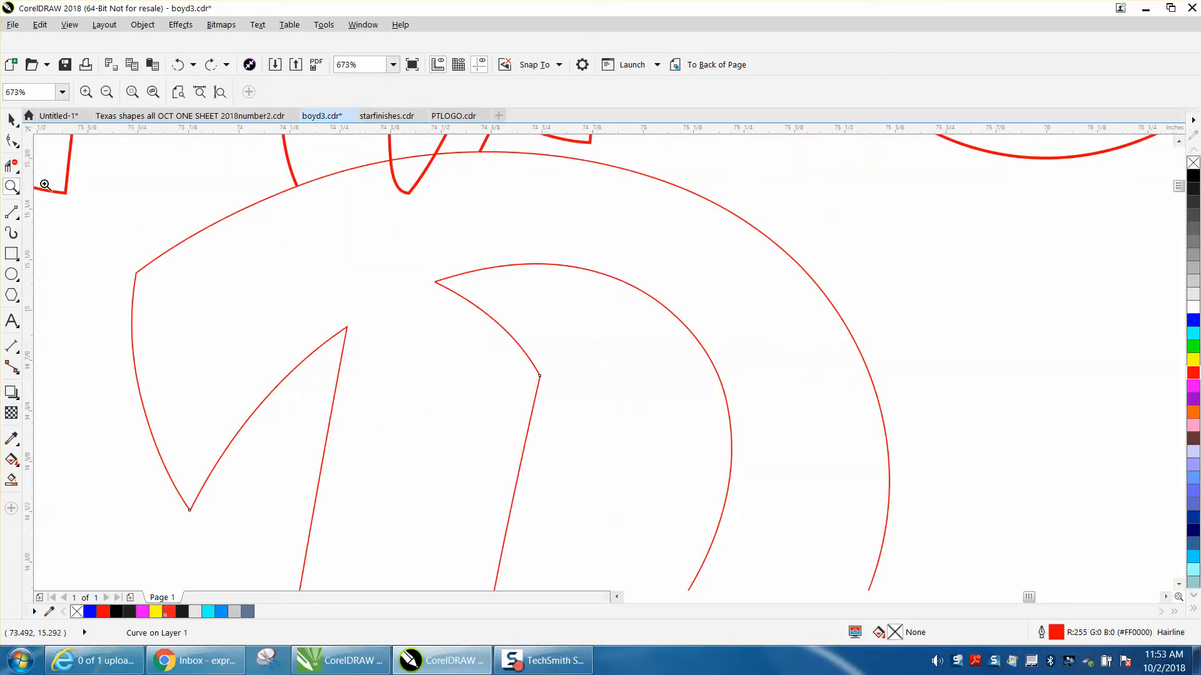
{"action": "right_click", "coordinate": [49, 168]}
{"action": "key", "text": "space"}
{"action": "left_click", "coordinate": [266, 154]}
{"action": "double_click", "coordinate": [1056, 633]}
{"action": "left_click", "coordinate": [516, 239]}
{"action": "left_click", "coordinate": [486, 253]}
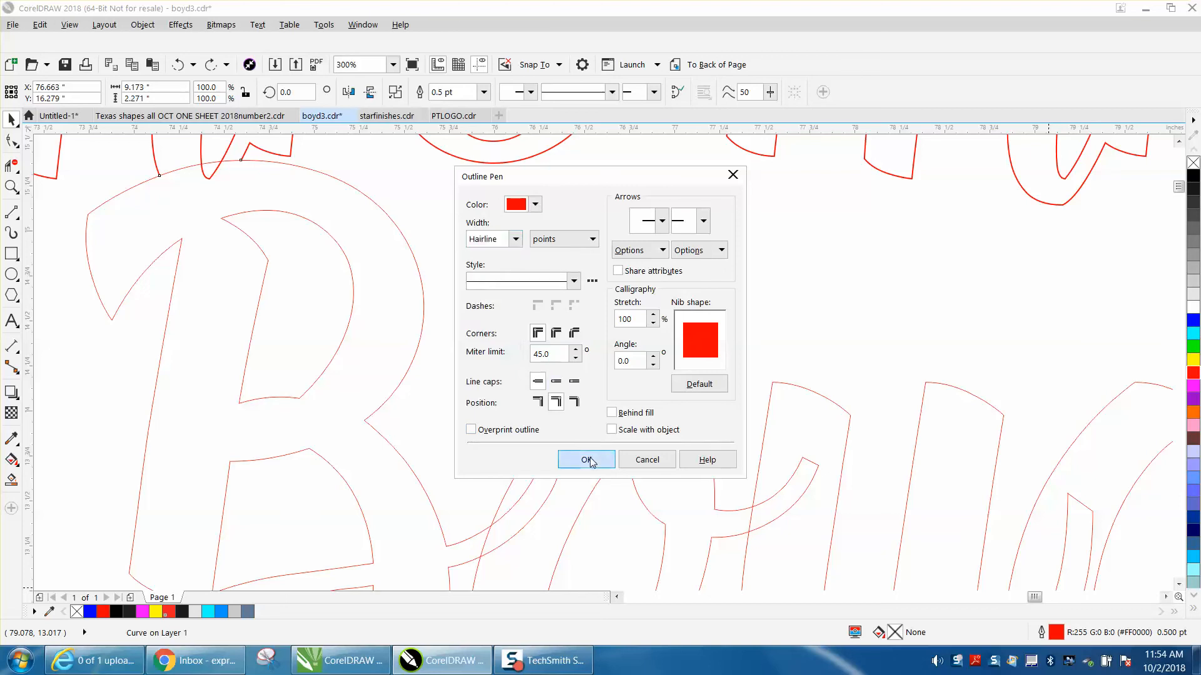
{"action": "left_click", "coordinate": [586, 461]}
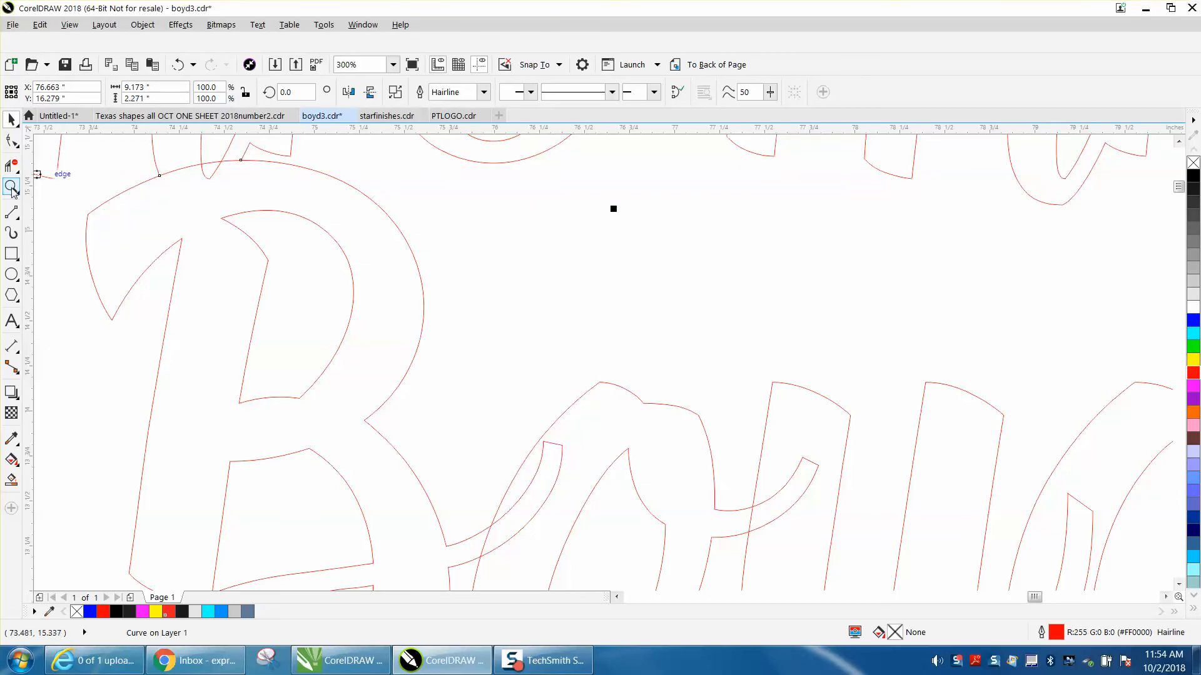
Try to remove the "Mr&Mrs" segment overlapping the surname's first letter with Virtual Segment Delete, and undo the deletion.
{"action": "left_click", "coordinate": [11, 166]}
{"action": "left_click", "coordinate": [212, 171]}
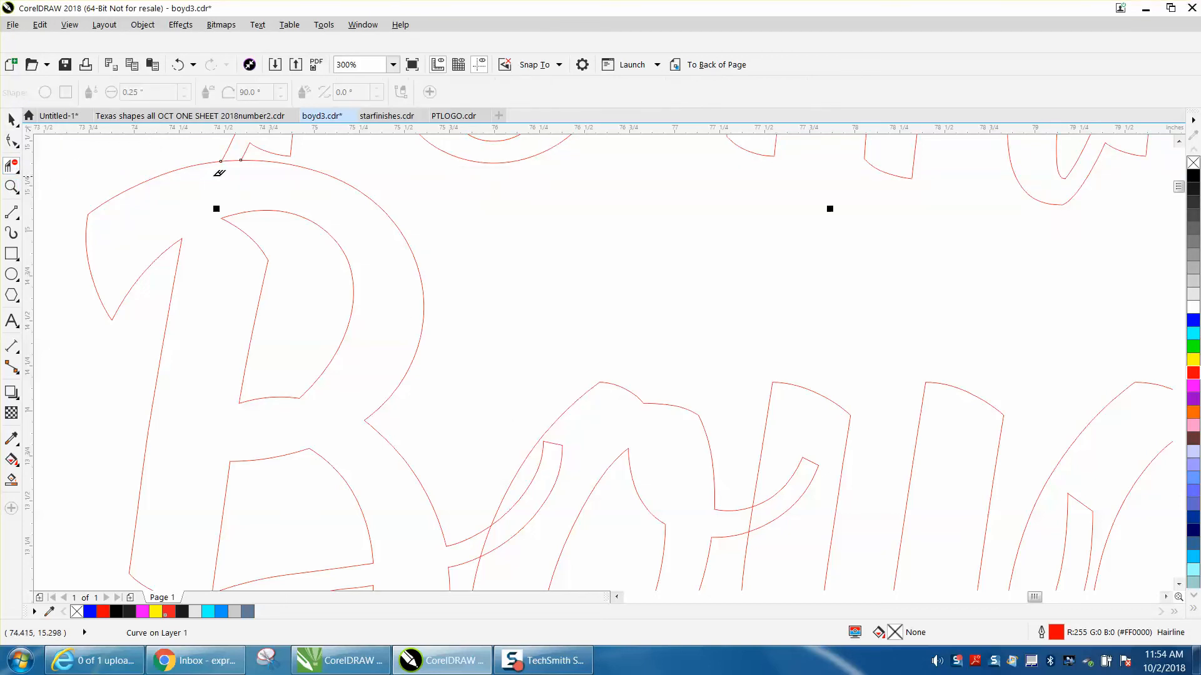
{"action": "left_click", "coordinate": [178, 64]}
Pull the end node of the "Mr&Mrs" curve slightly past the upper edge of the surname's first letter.
{"action": "left_click", "coordinate": [10, 184]}
{"action": "left_click_drag", "start_coordinate": [147, 161], "coordinate": [205, 210]}
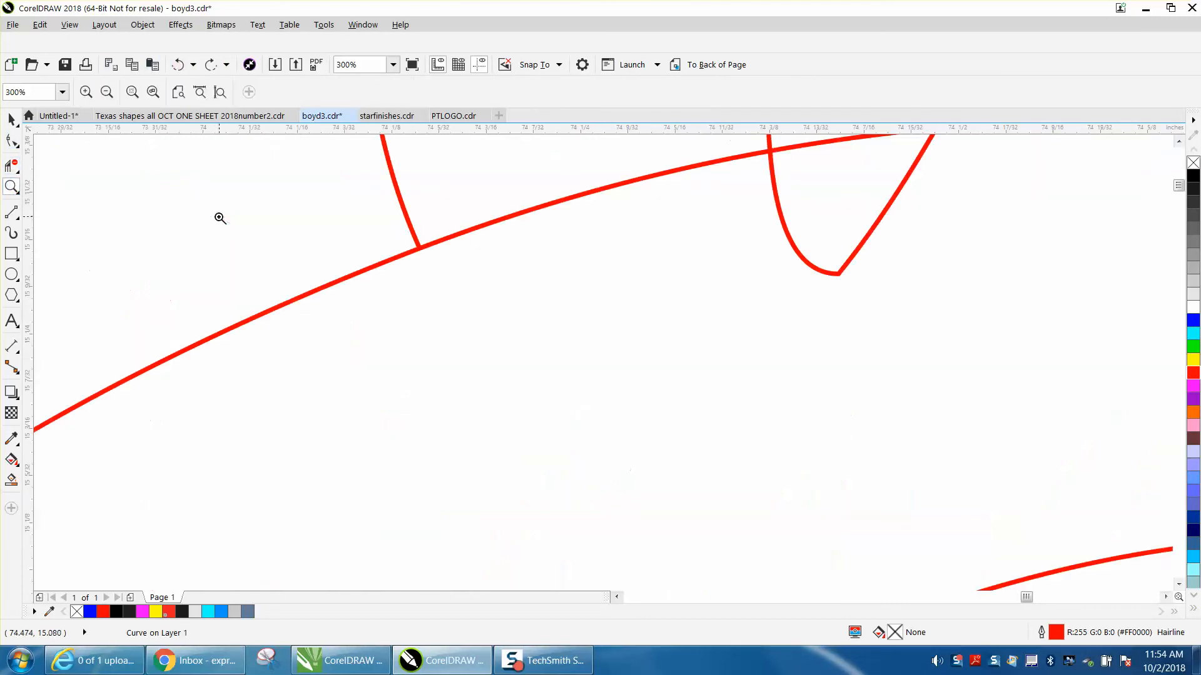
{"action": "left_click", "coordinate": [12, 140]}
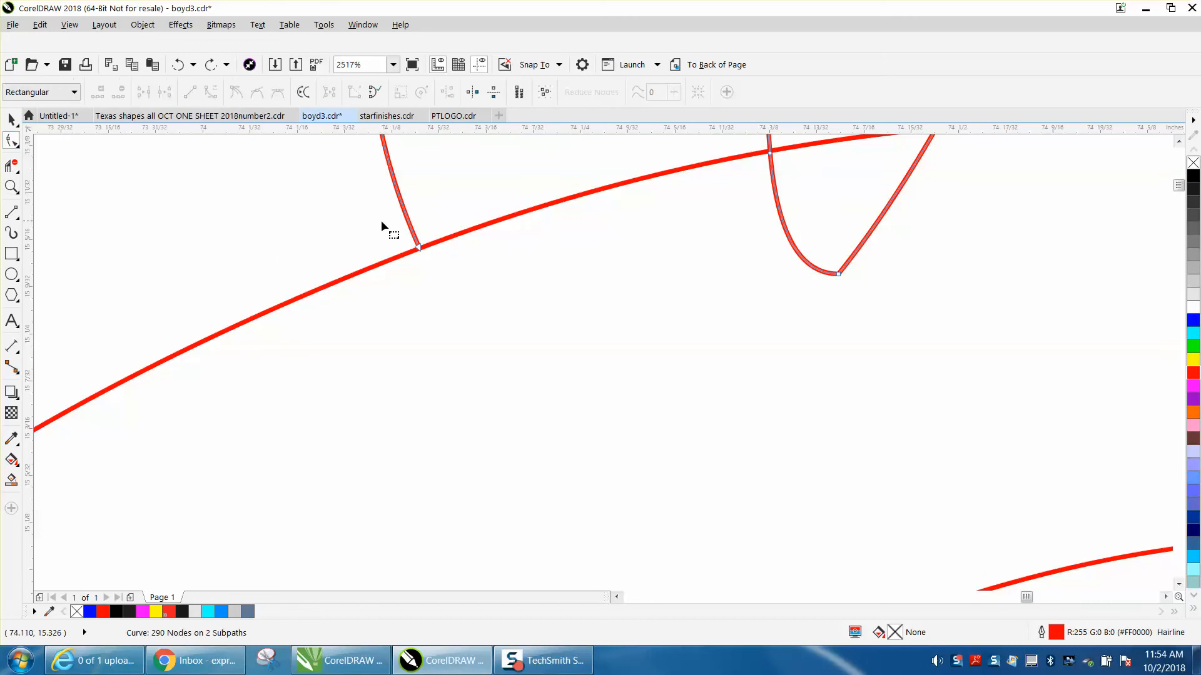
{"action": "left_click_drag", "start_coordinate": [414, 250], "coordinate": [426, 263]}
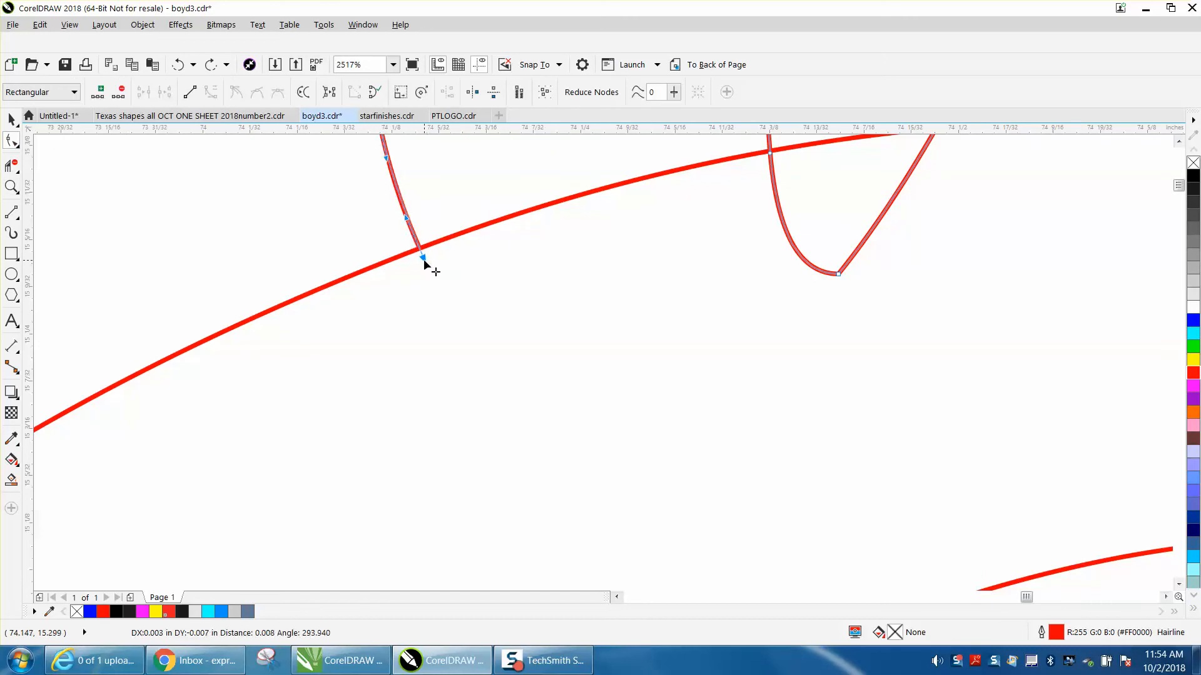
Delete the overlapping segments where "Mr&Mrs" meets the top of the surname's first letter with Virtual Segment Delete.
{"action": "left_click", "coordinate": [19, 170]}
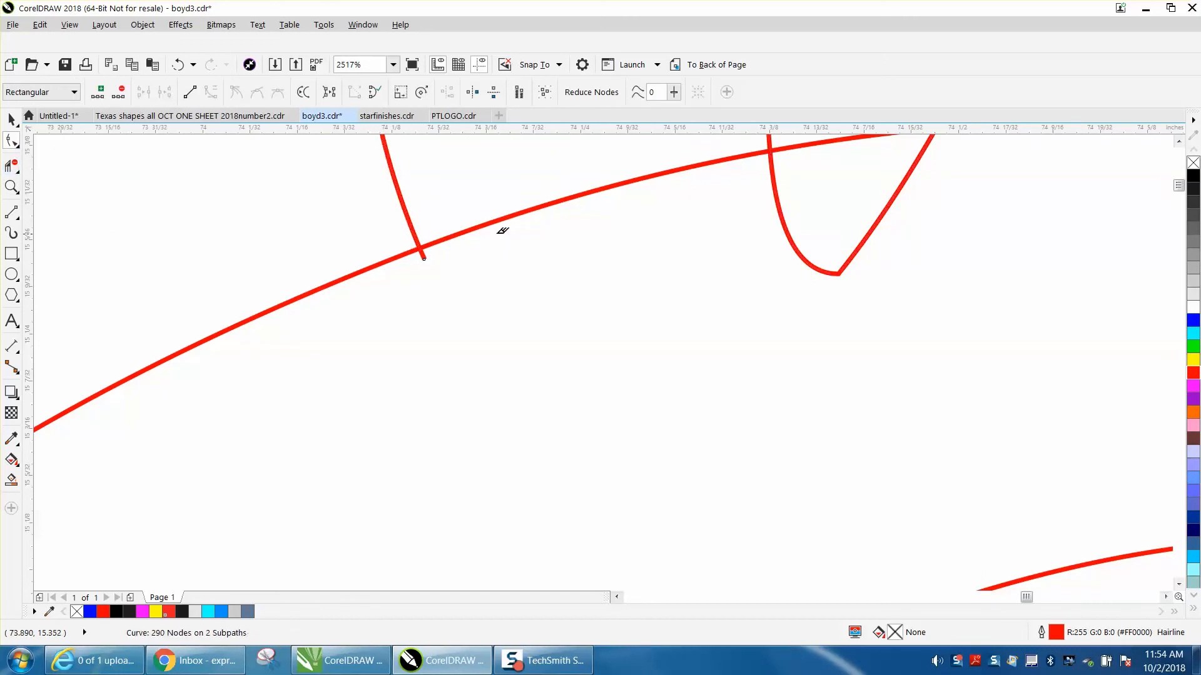
{"action": "left_click", "coordinate": [497, 222]}
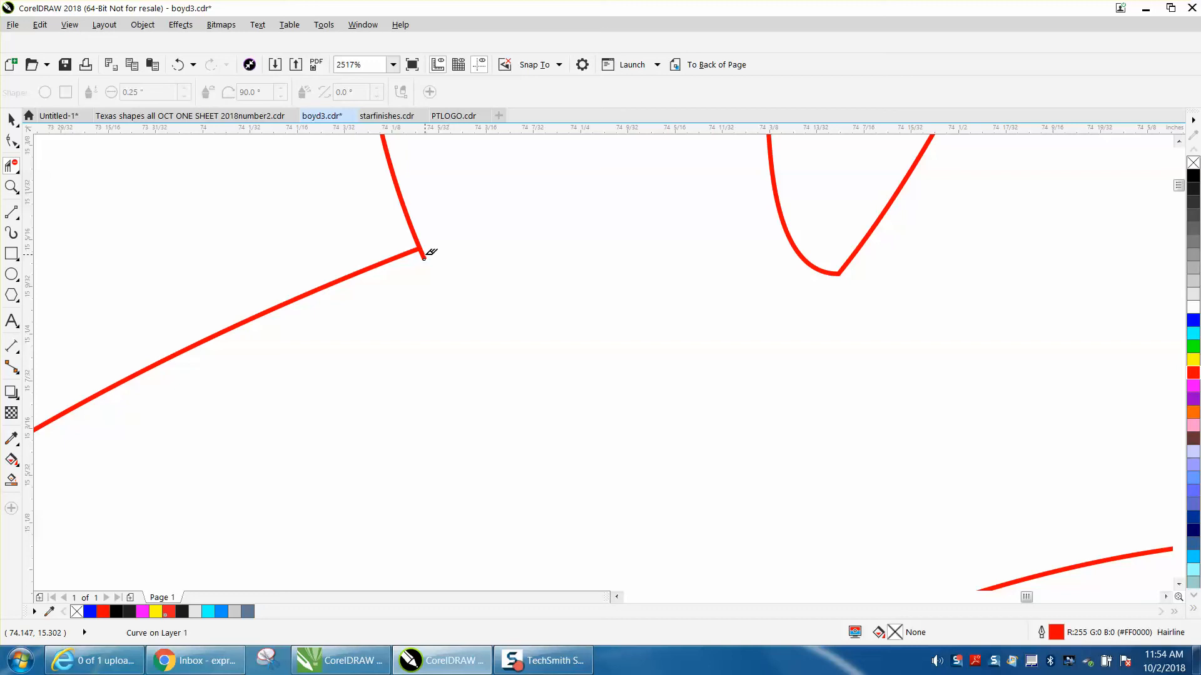
{"action": "scroll", "coordinate": [482, 265], "scroll_direction": "down", "scroll_amount": 4}
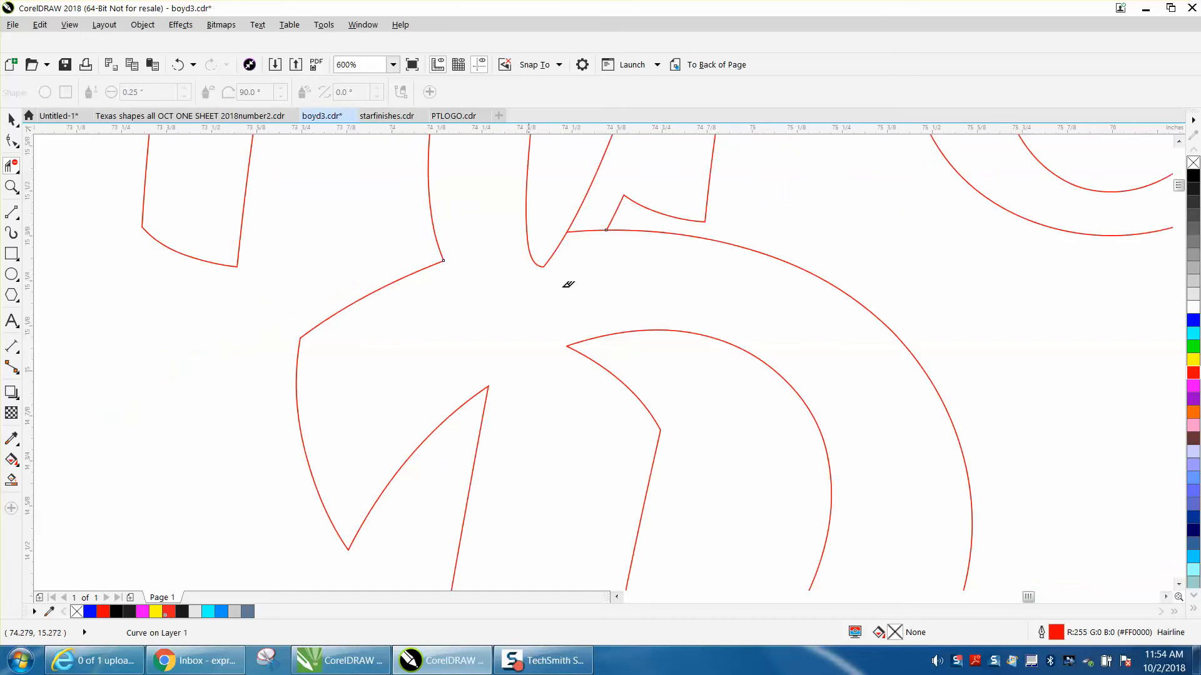
{"action": "left_click", "coordinate": [592, 229]}
{"action": "scroll", "coordinate": [606, 241], "scroll_direction": "down", "scroll_amount": 1}
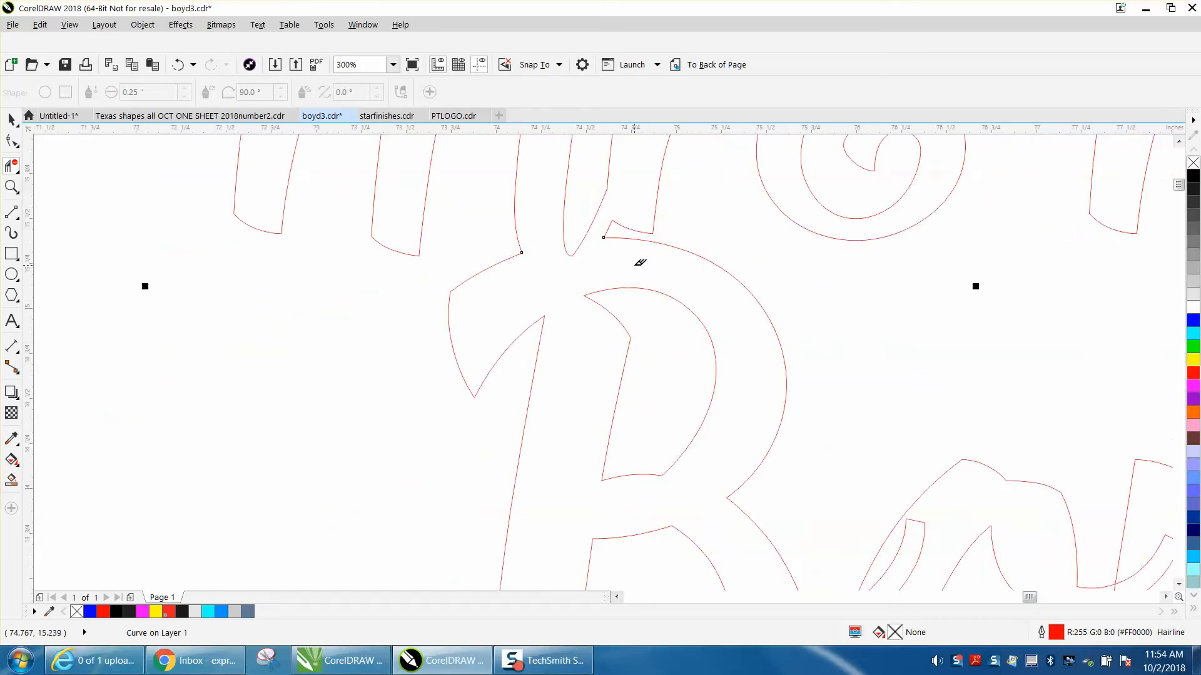
Delete the overlapping segments between the surname's letters and where its last letter meets "Mr&Mrs".
{"action": "scroll", "coordinate": [640, 262], "scroll_direction": "down", "scroll_amount": 1}
{"action": "left_click", "coordinate": [900, 415]}
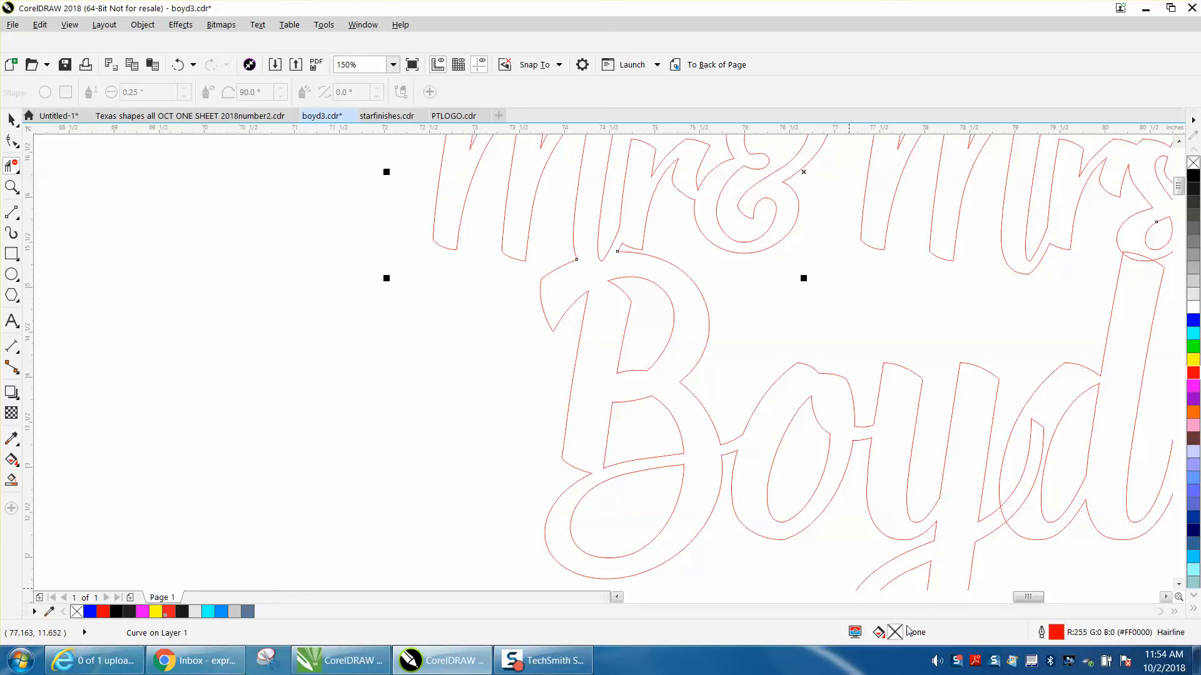
{"action": "left_click_drag", "start_coordinate": [1031, 598], "coordinate": [1035, 605]}
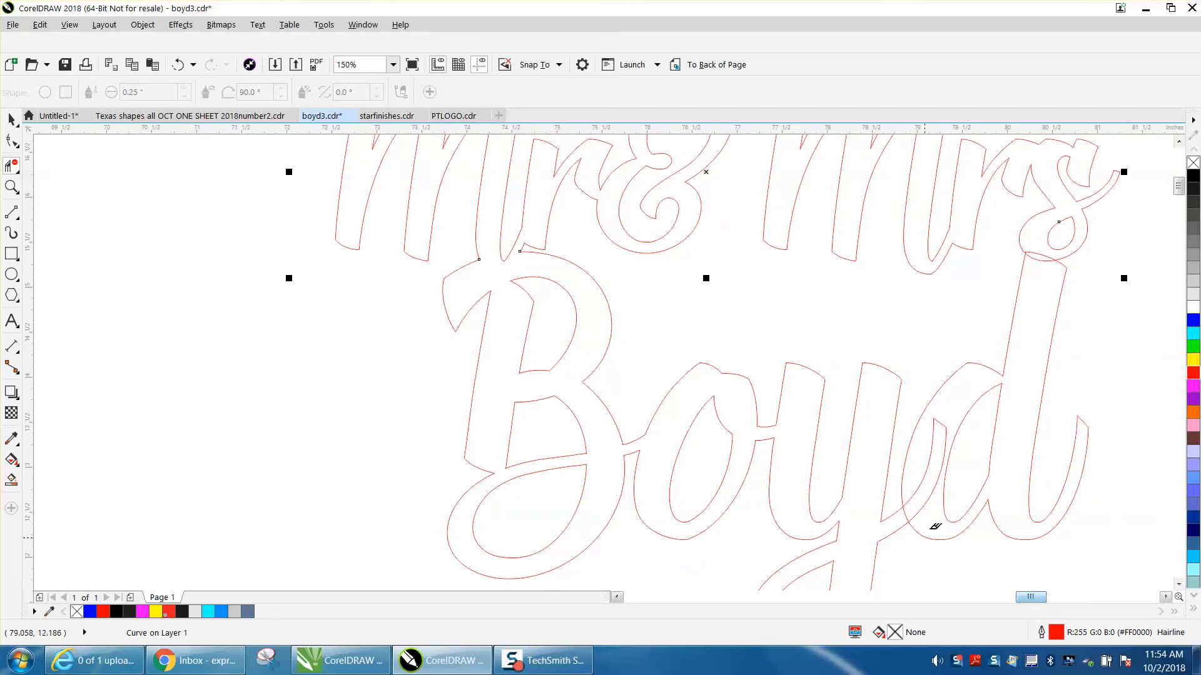
{"action": "left_click", "coordinate": [928, 498]}
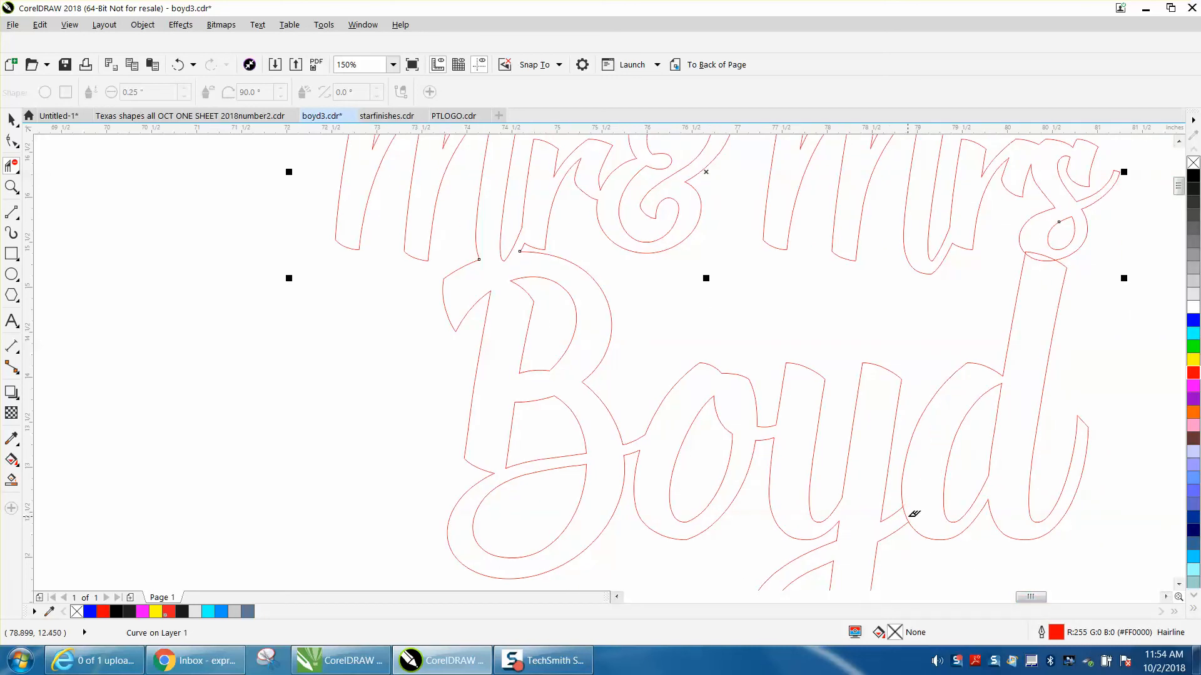
{"action": "left_click", "coordinate": [1042, 254]}
Smart Fill the joined "Mr&Mrs" and surname lettering with a Hairline outline, undoing any fill outside it.
{"action": "scroll", "coordinate": [763, 289], "scroll_direction": "down", "scroll_amount": 2}
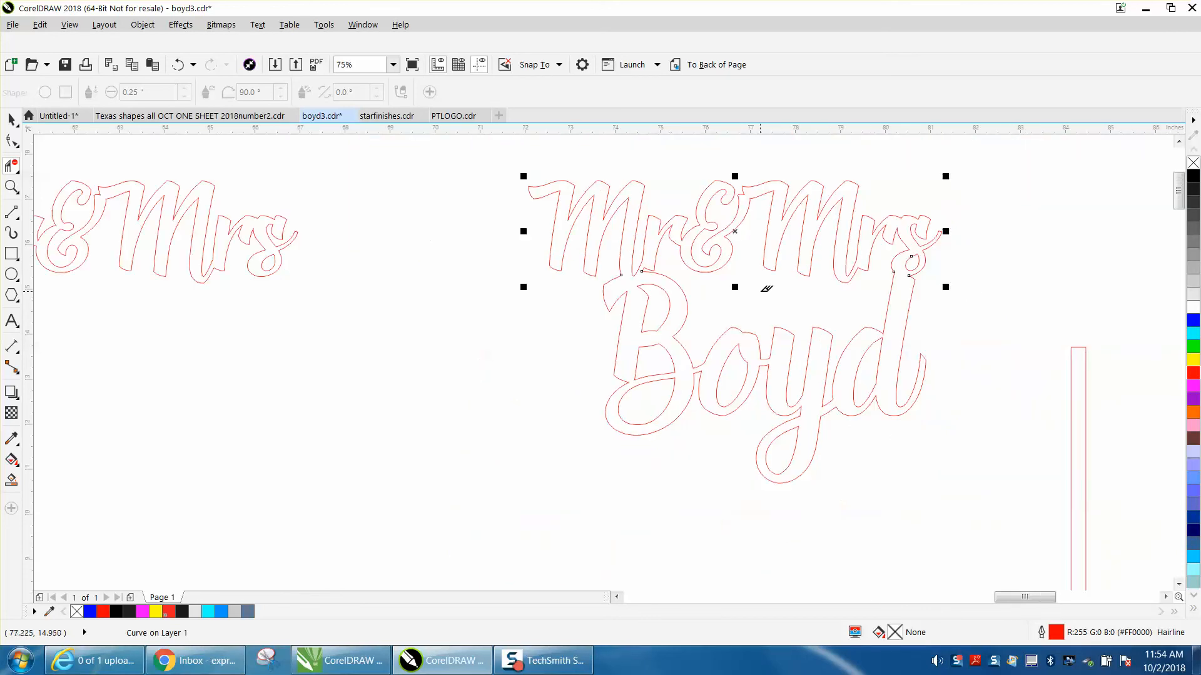
{"action": "left_click", "coordinate": [12, 119]}
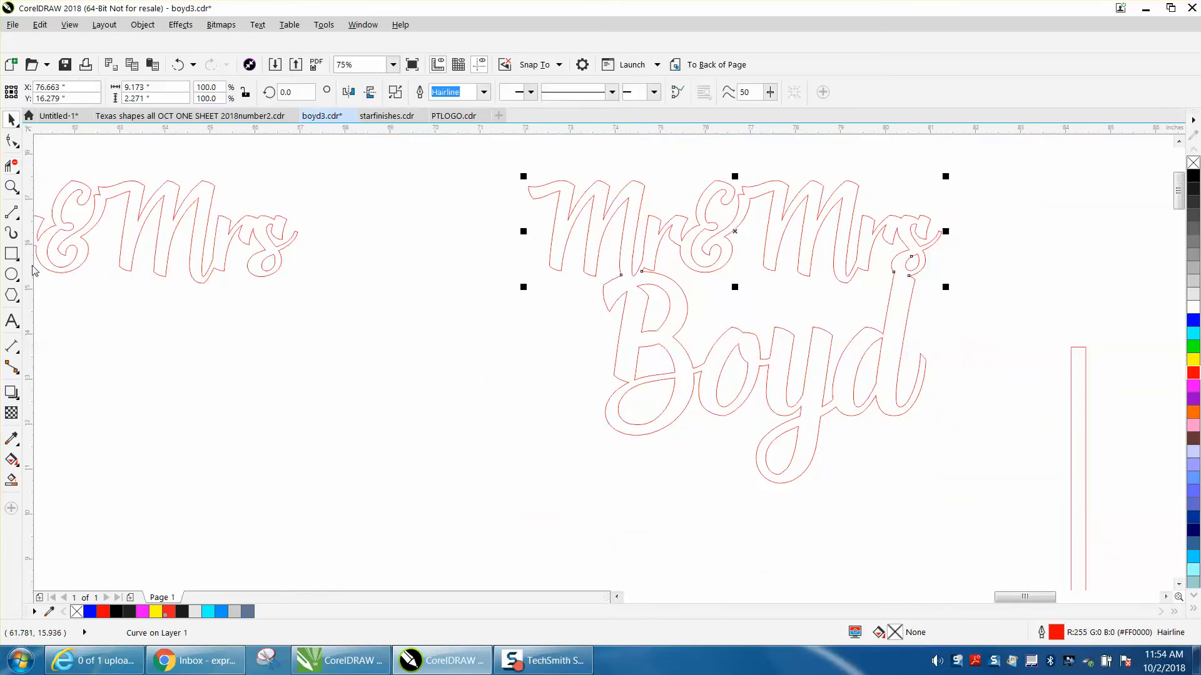
{"action": "left_click", "coordinate": [11, 481]}
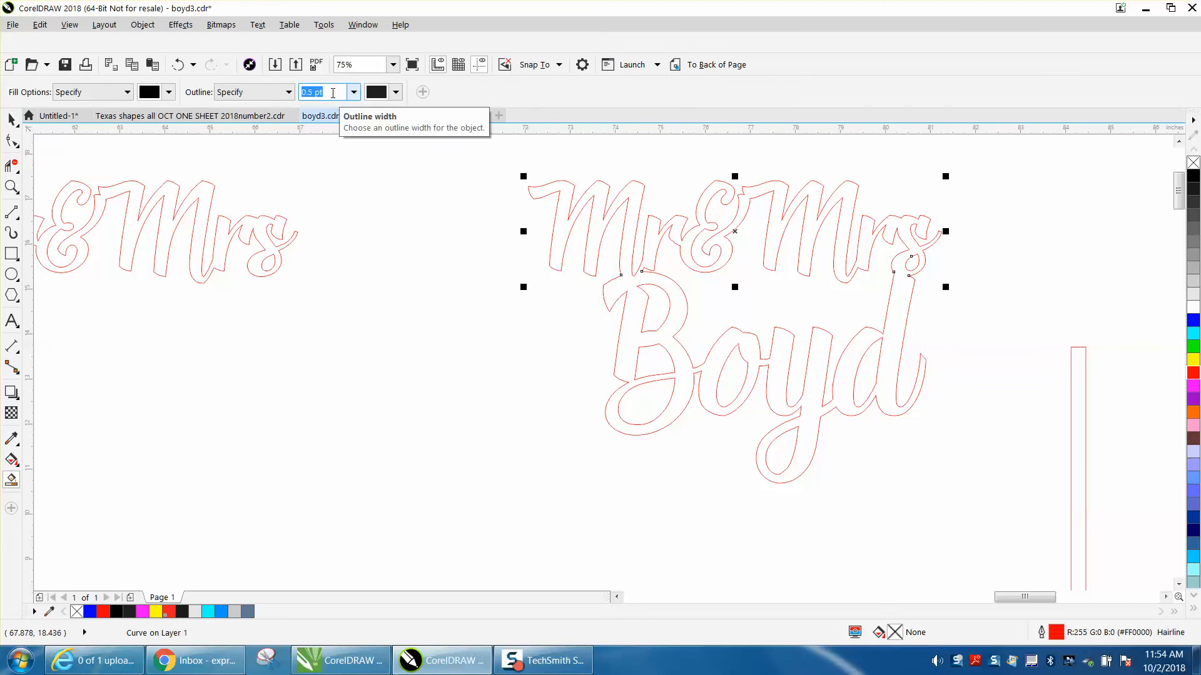
{"action": "left_click", "coordinate": [353, 92]}
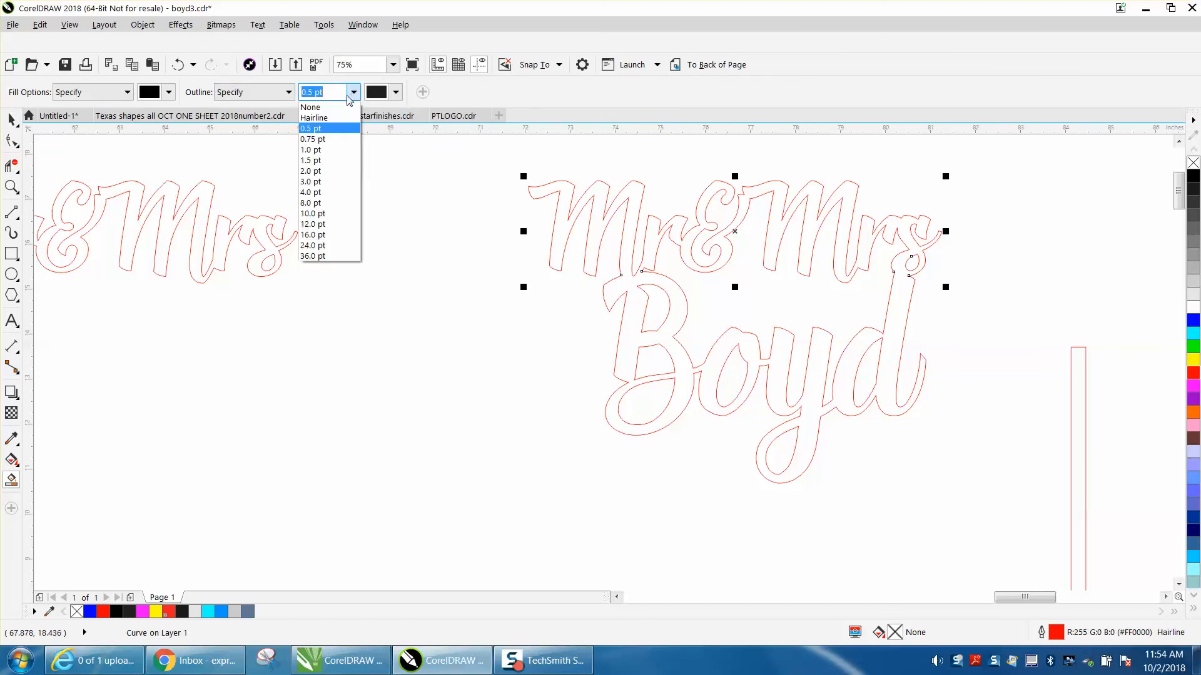
{"action": "left_click", "coordinate": [313, 114]}
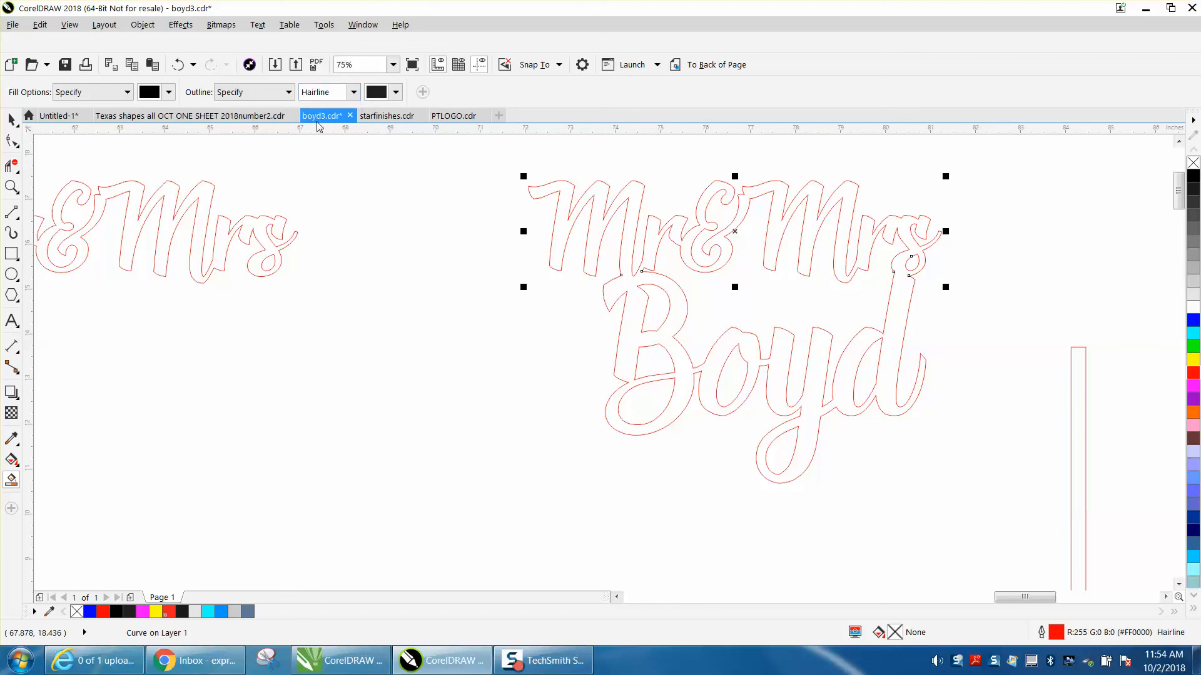
{"action": "left_click", "coordinate": [673, 318]}
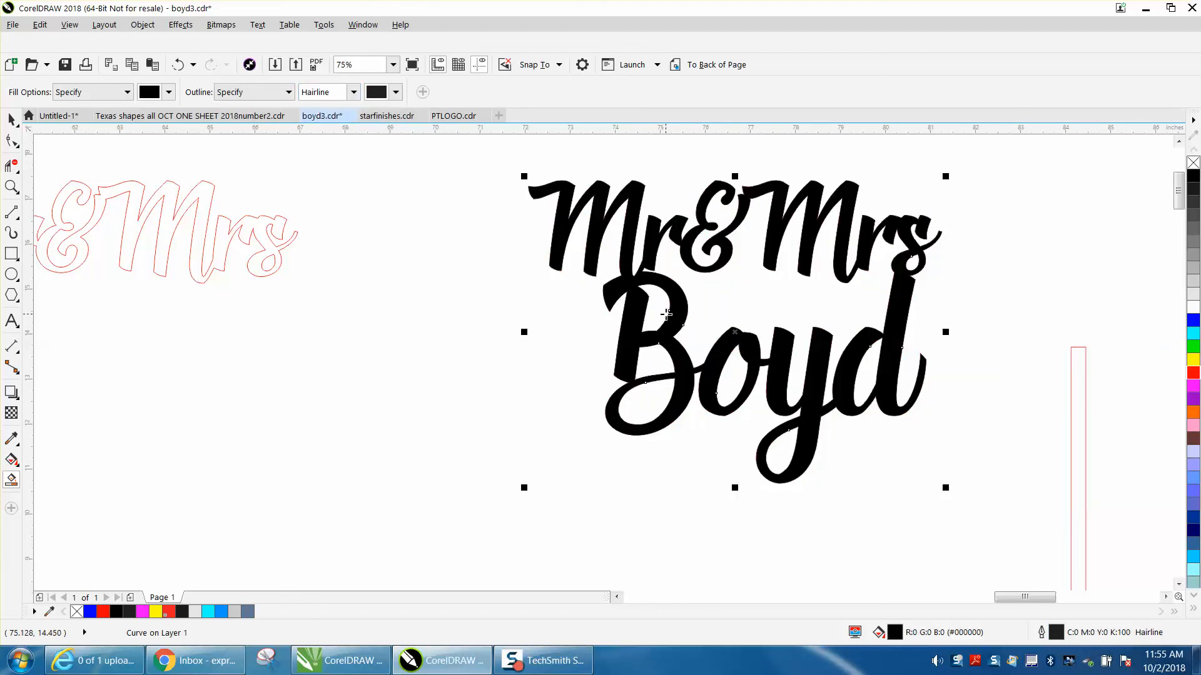
{"action": "scroll", "coordinate": [785, 336], "scroll_direction": "down", "scroll_amount": 2}
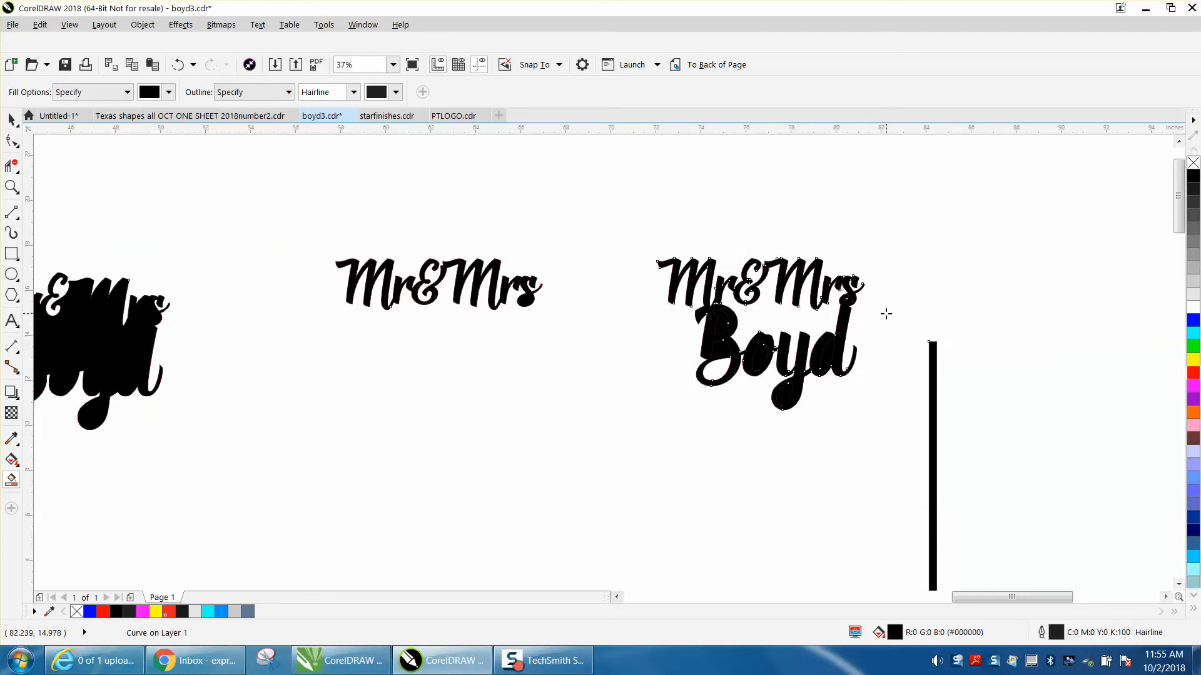
{"action": "left_click", "coordinate": [177, 65]}
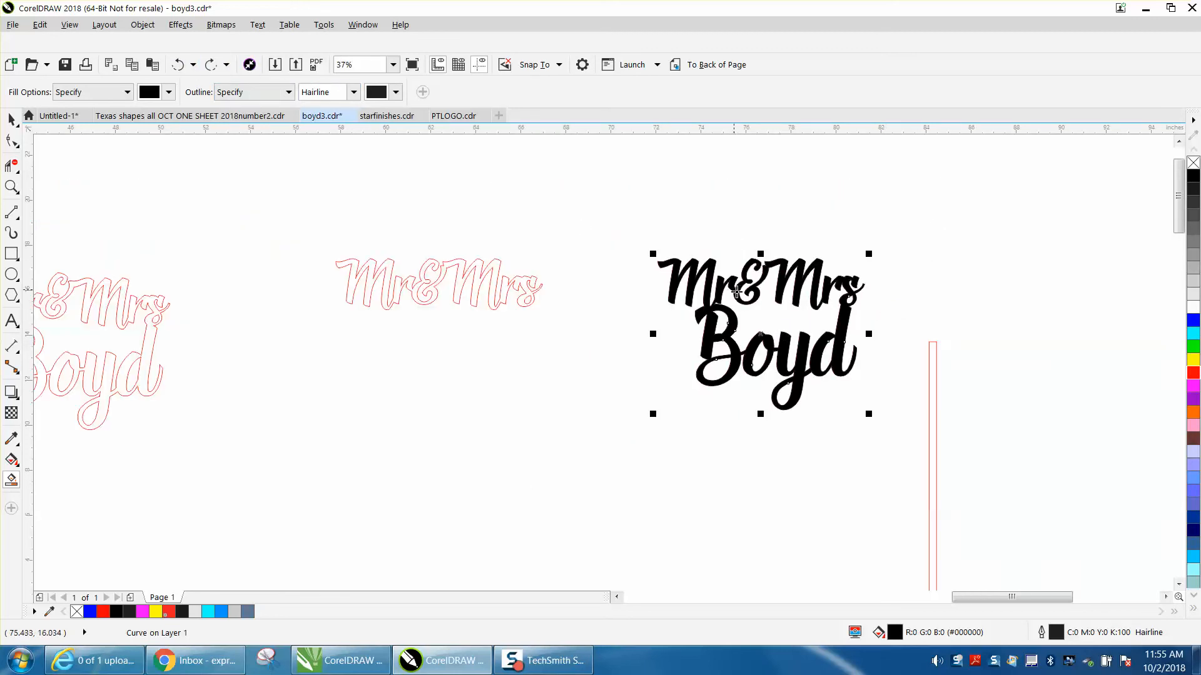
Move the filled lettering off the original curves and give it no fill and a red outline.
{"action": "left_click", "coordinate": [11, 120]}
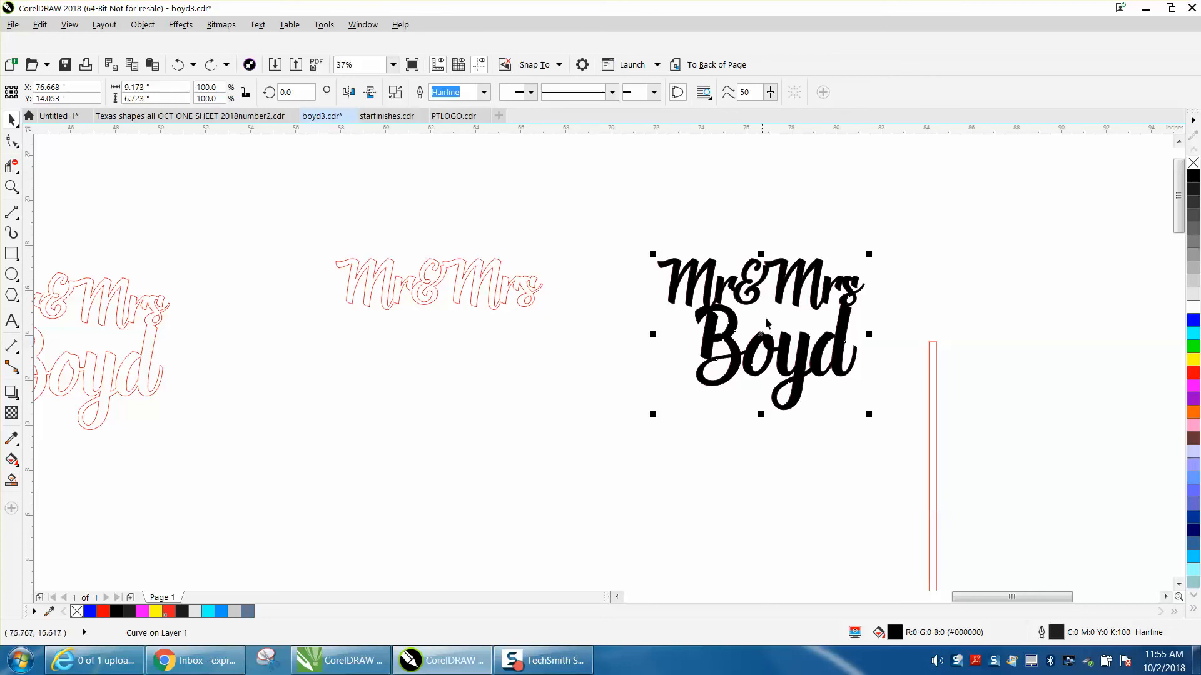
{"action": "left_click_drag", "start_coordinate": [768, 343], "coordinate": [558, 432]}
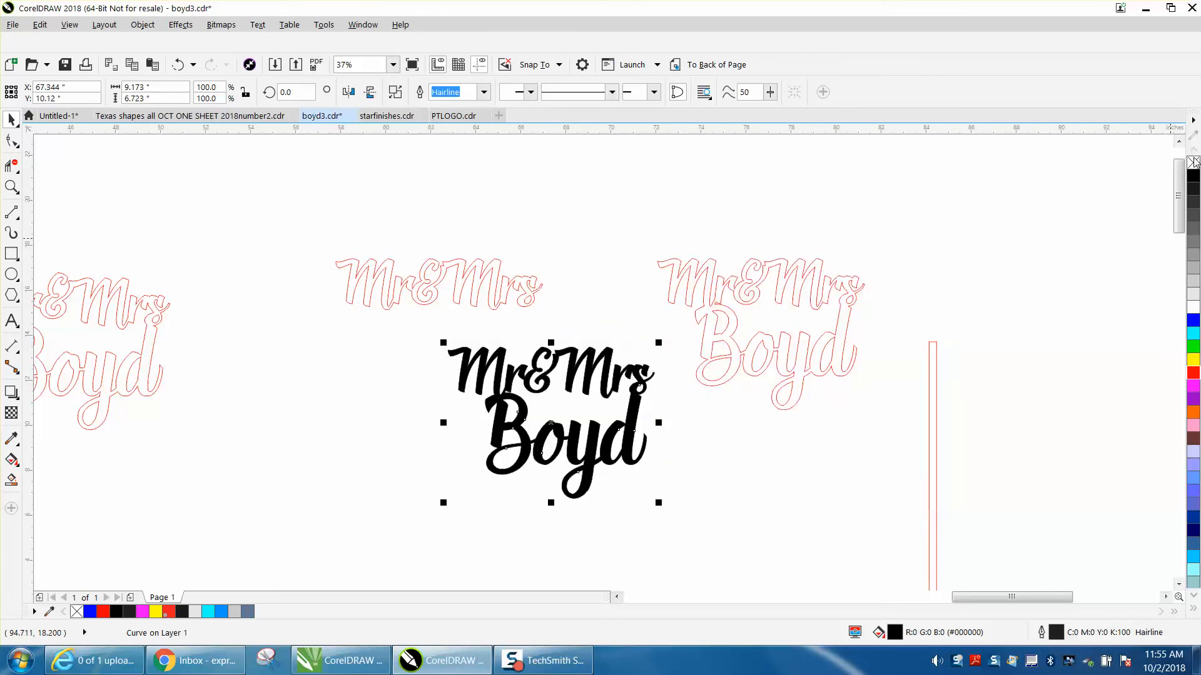
{"action": "left_click", "coordinate": [1193, 162]}
{"action": "right_click", "coordinate": [1193, 373]}
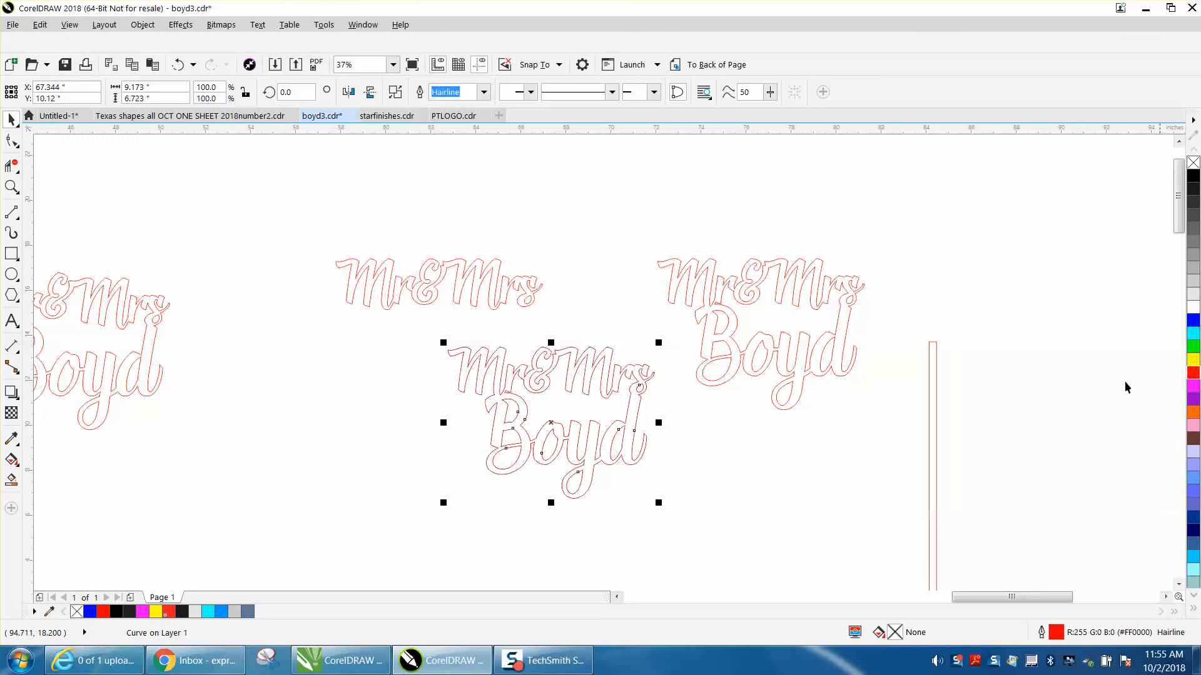
Move the new one-piece lettering above the stake and delete the old "Mr&Mrs" and surname curves it was made from.
{"action": "left_click_drag", "start_coordinate": [592, 415], "coordinate": [1001, 255]}
{"action": "left_click_drag", "start_coordinate": [653, 233], "coordinate": [966, 375]}
{"action": "key", "text": "Delete"}
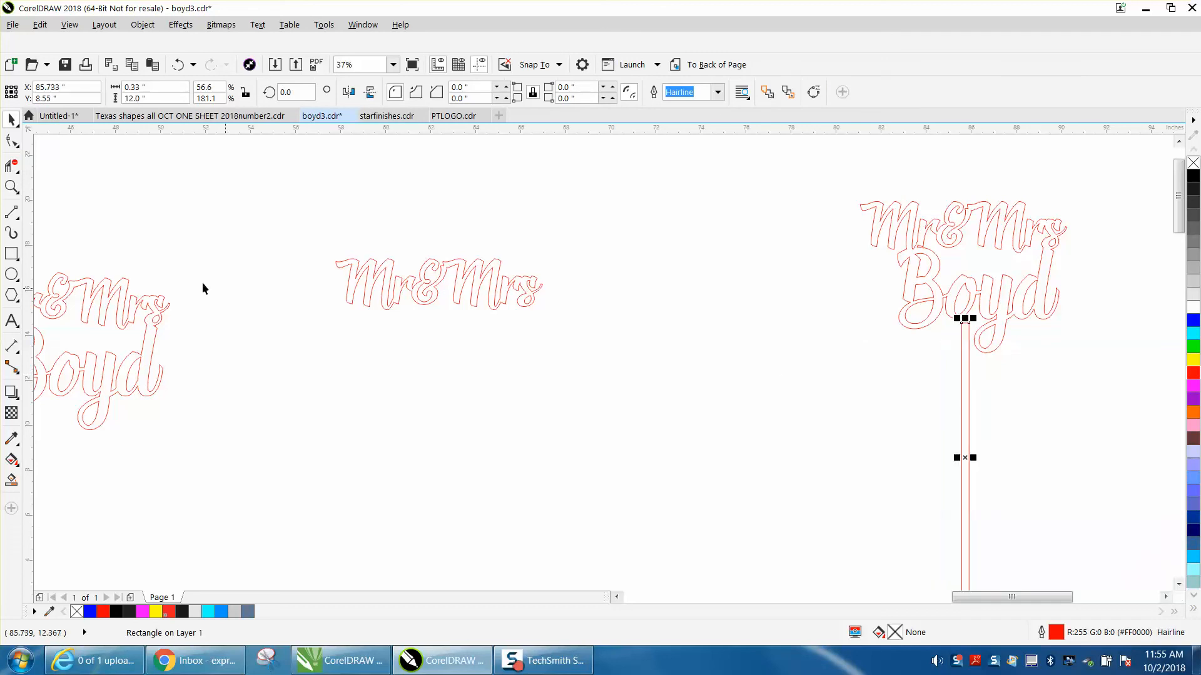
Round all four corners of the stake rectangle with a 0.18 inch radius.
{"action": "left_click", "coordinate": [11, 186]}
{"action": "right_click", "coordinate": [832, 336]}
{"action": "left_click_drag", "start_coordinate": [873, 317], "coordinate": [994, 485]}
{"action": "right_click", "coordinate": [585, 322]}
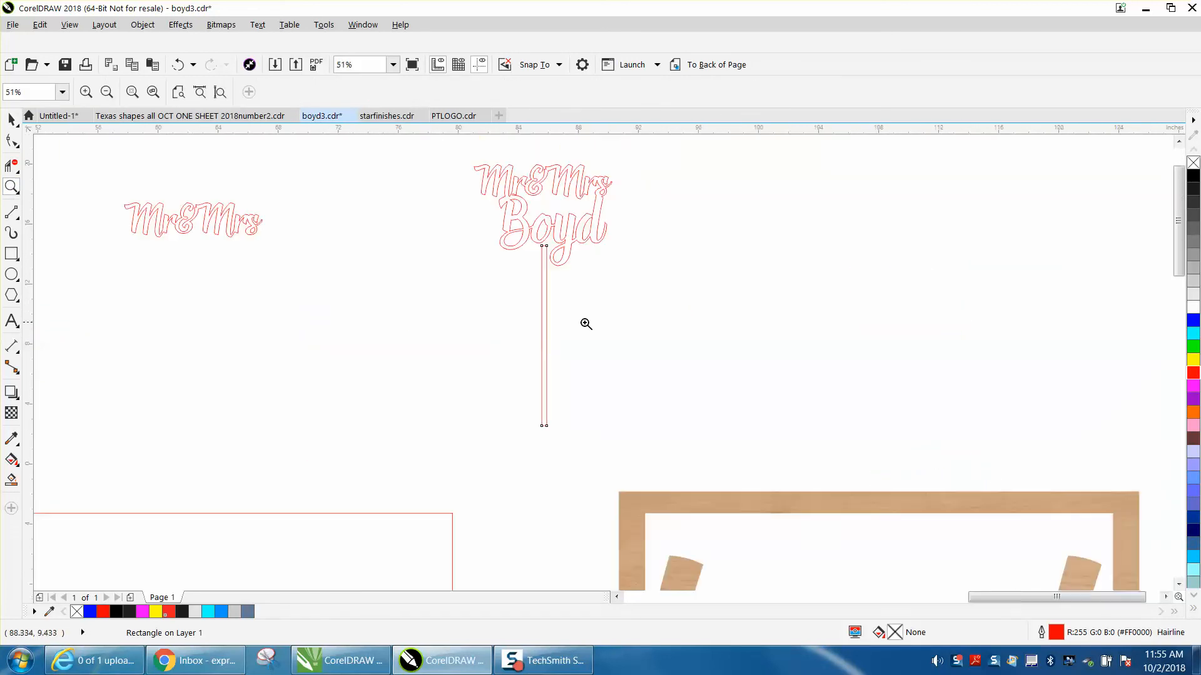
{"action": "left_click_drag", "start_coordinate": [497, 201], "coordinate": [720, 442]}
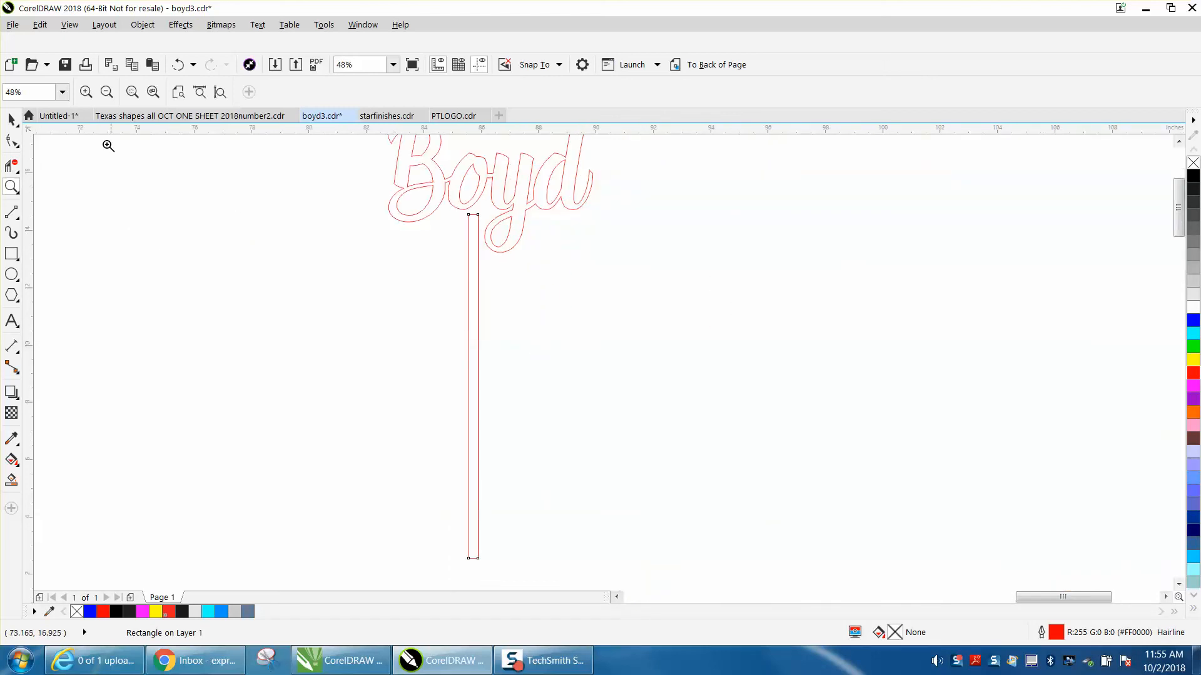
{"action": "left_click", "coordinate": [11, 119]}
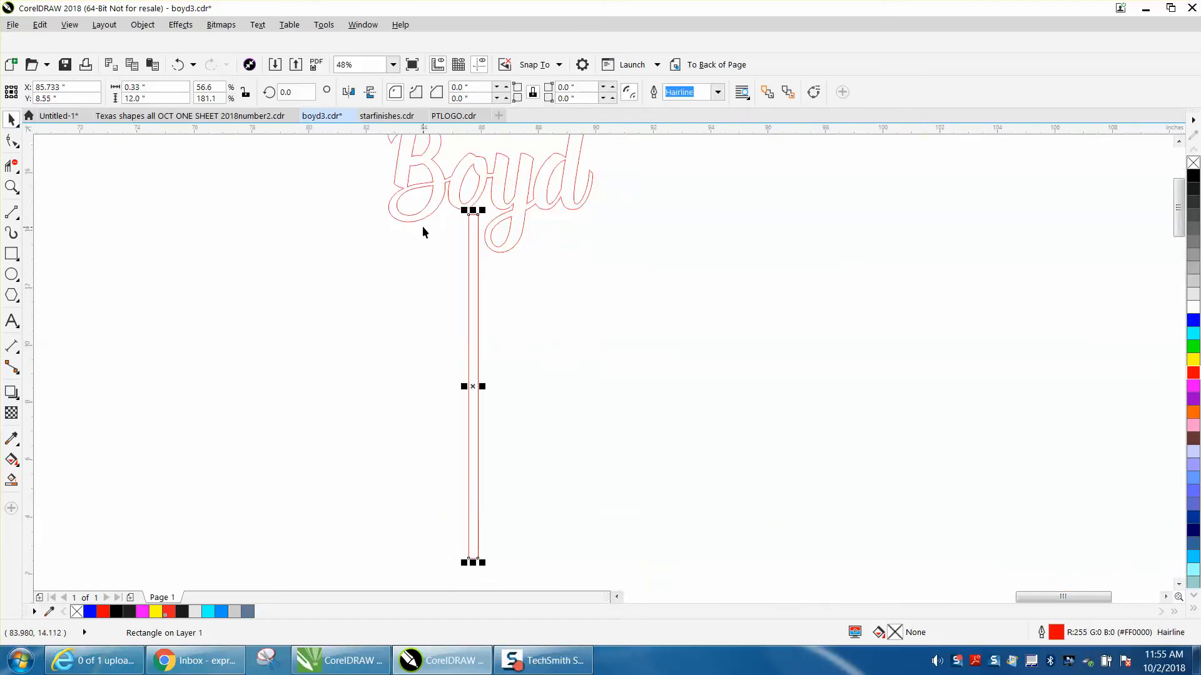
{"action": "left_click", "coordinate": [613, 102]}
{"action": "left_click", "coordinate": [614, 101]}
Move the stake up until its rounded top overlaps the surname's second letter and its side crosses the third letter's tail.
{"action": "left_click", "coordinate": [11, 187]}
{"action": "left_click_drag", "start_coordinate": [424, 182], "coordinate": [620, 305]}
{"action": "left_click", "coordinate": [11, 119]}
{"action": "left_click_drag", "start_coordinate": [436, 325], "coordinate": [465, 256]}
Delete the overlapping segments where the stake crosses the surname's second letter and the third letter's tail with Virtual Segment Delete.
{"action": "left_click", "coordinate": [11, 165]}
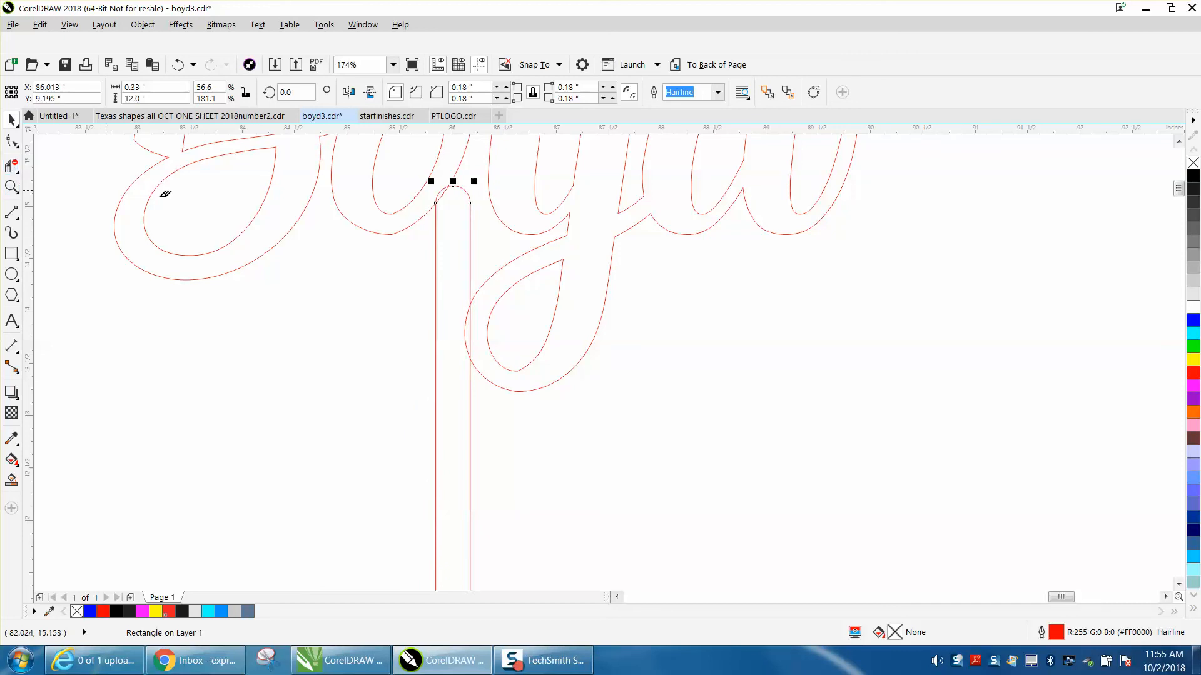
{"action": "left_click", "coordinate": [442, 184]}
{"action": "left_click", "coordinate": [474, 316]}
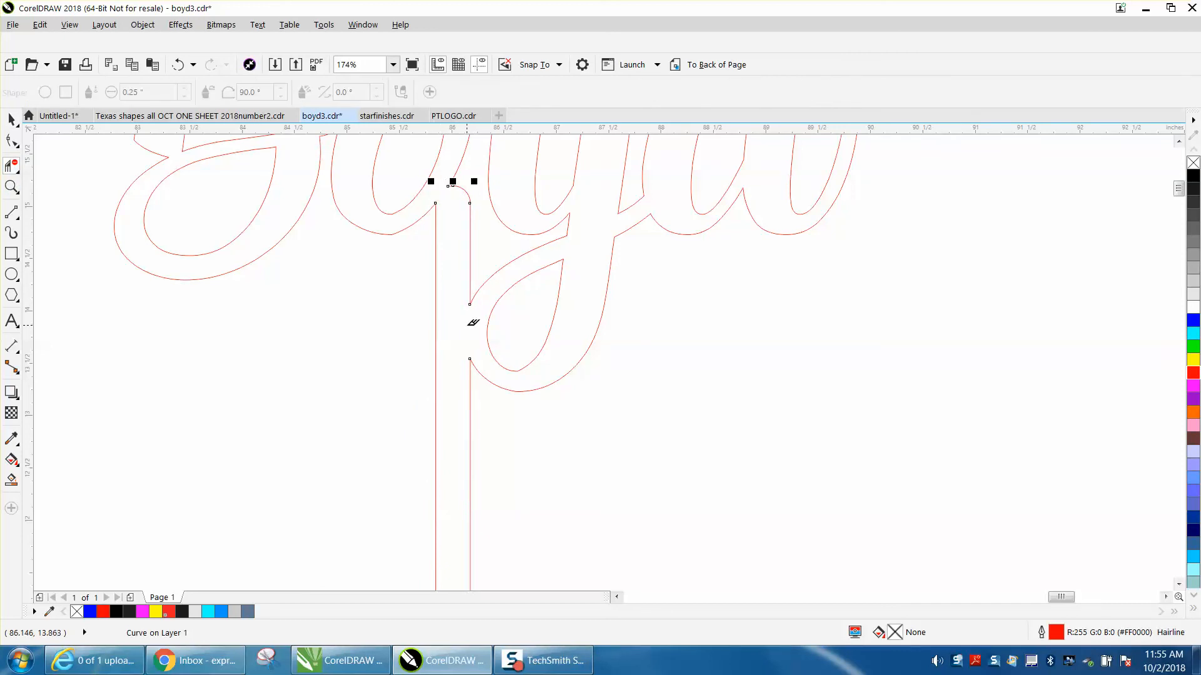
Smart Fill the joined lettering and stake as one shape and move the filled piece clear of the original outlines.
{"action": "scroll", "coordinate": [398, 274], "scroll_direction": "down", "scroll_amount": 5}
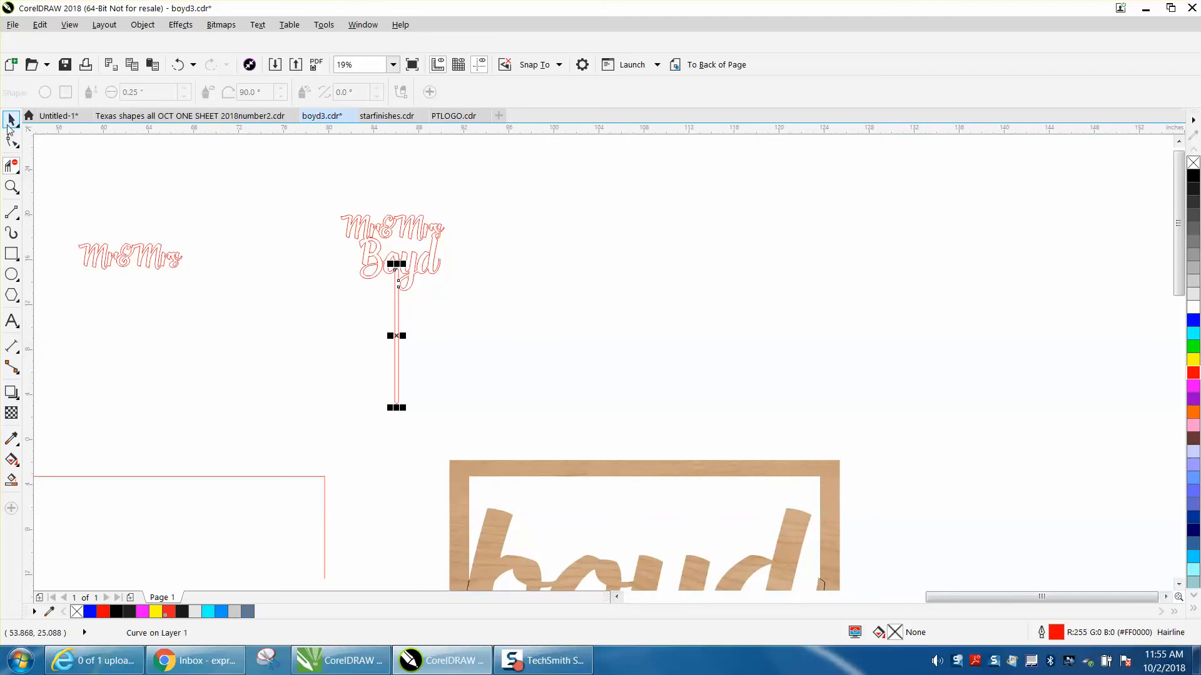
{"action": "left_click", "coordinate": [10, 119]}
{"action": "left_click", "coordinate": [11, 480]}
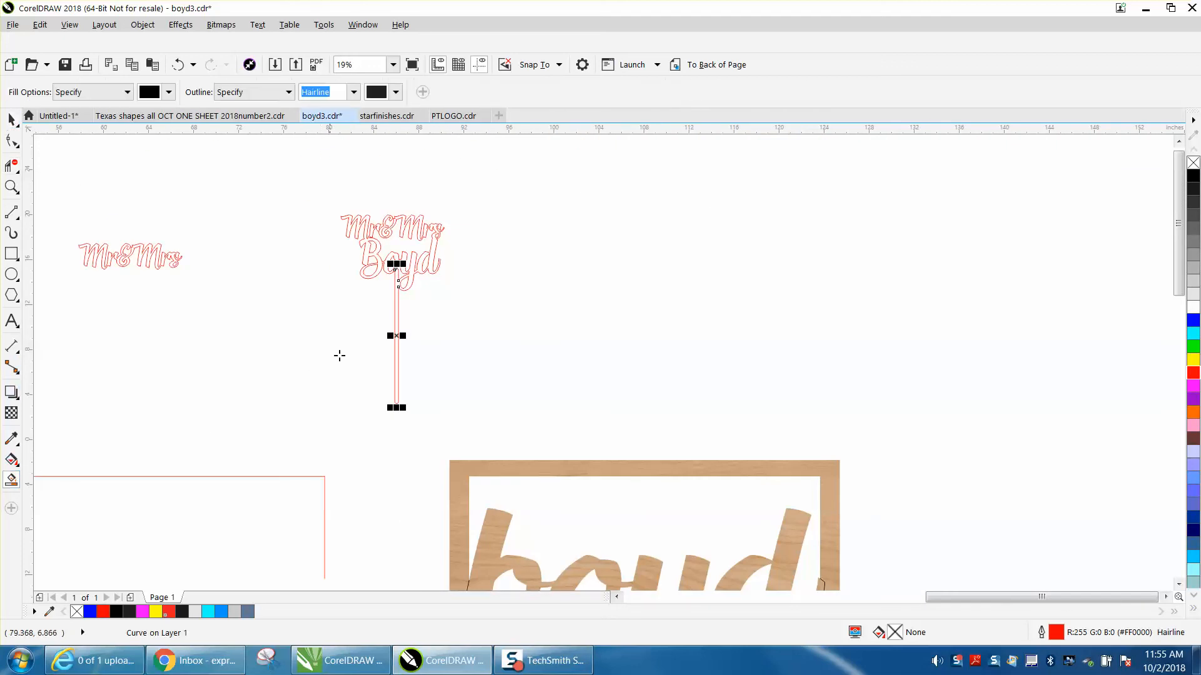
{"action": "left_click", "coordinate": [396, 308]}
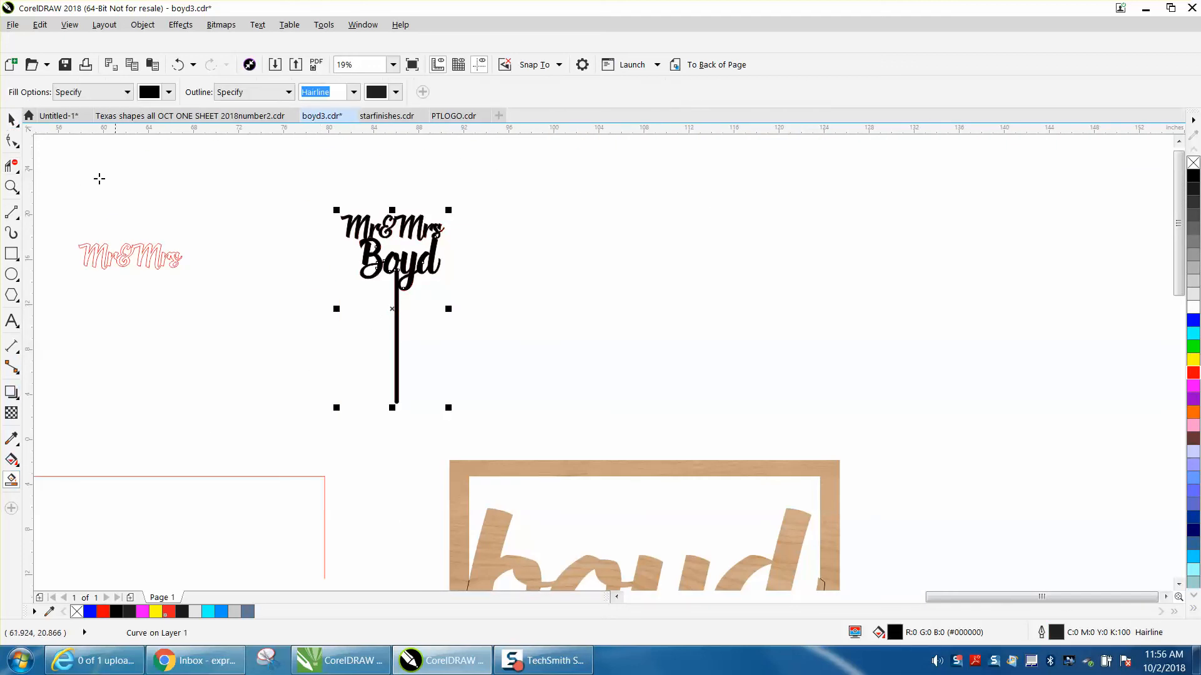
{"action": "left_click", "coordinate": [11, 119]}
{"action": "left_click_drag", "start_coordinate": [394, 308], "coordinate": [644, 292]}
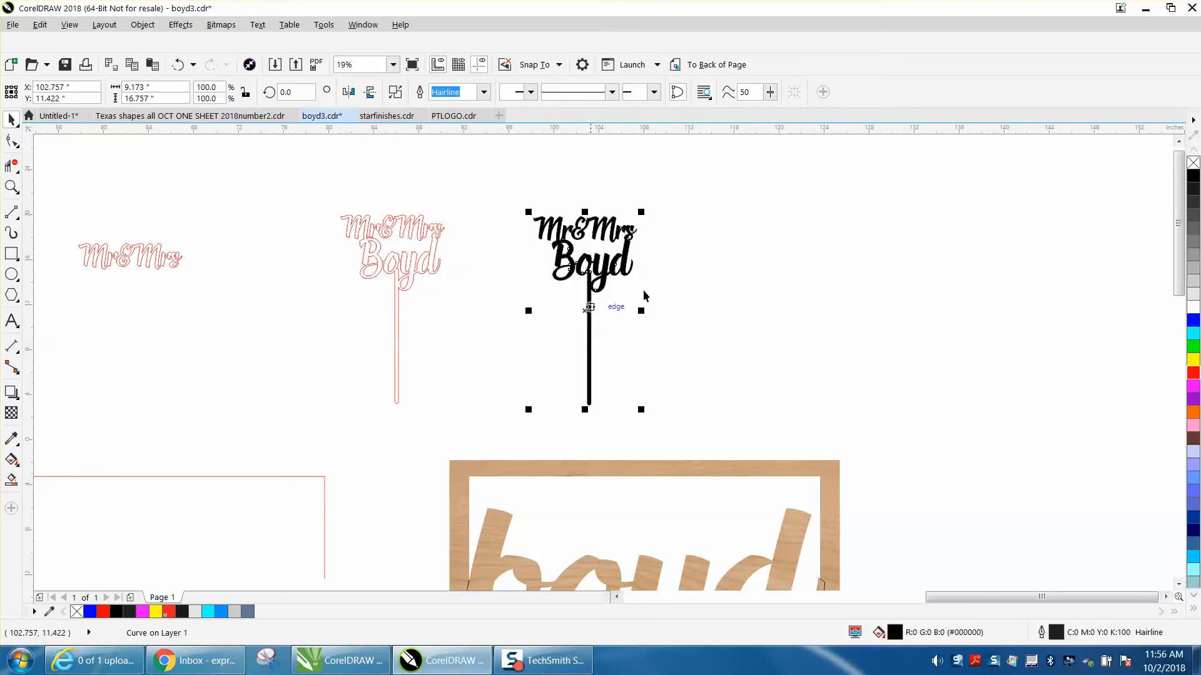
Remove the black fill from the joined lettering and stake piece and give it a red outline.
{"action": "left_click", "coordinate": [1193, 163]}
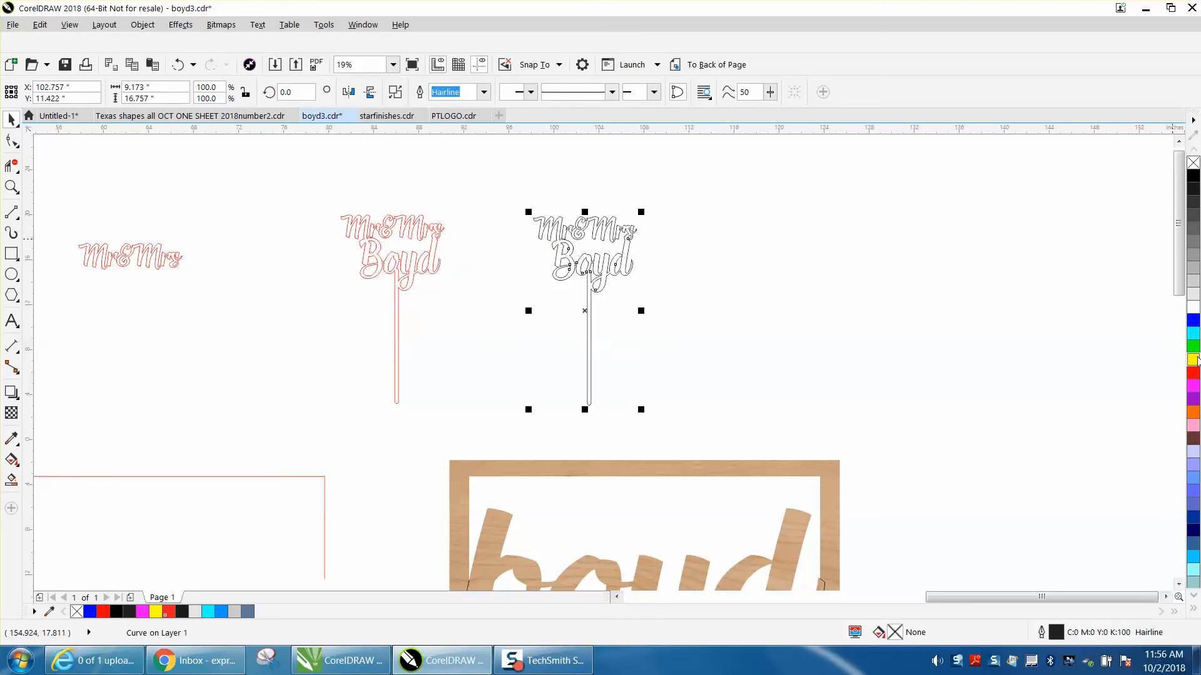
{"action": "right_click", "coordinate": [1191, 373]}
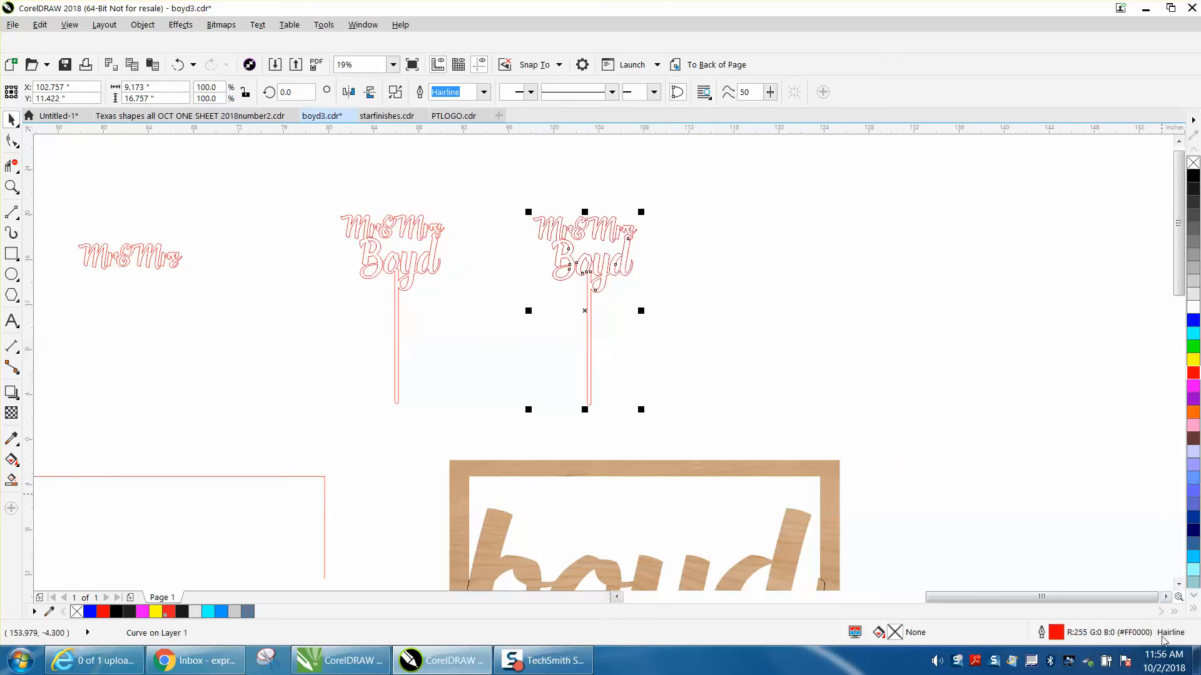
Examine the merged cake-topper outline up close and in full, checking the joins between the lettering, surname and stake.
{"action": "left_click", "coordinate": [11, 186]}
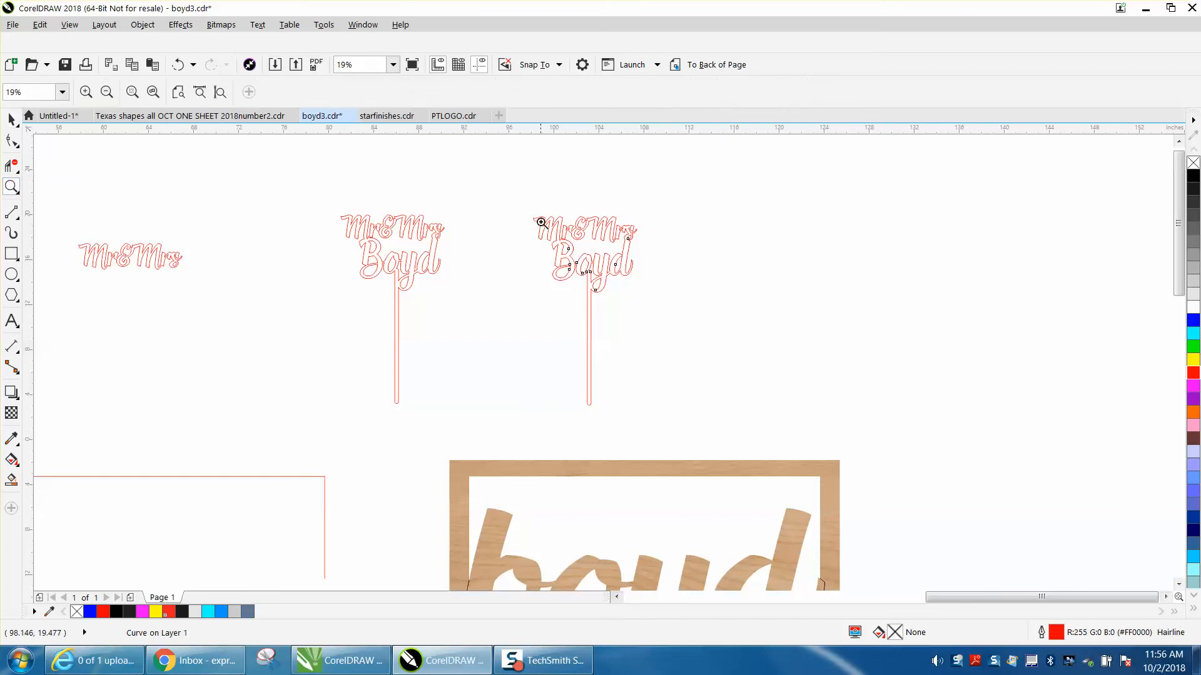
{"action": "left_click_drag", "start_coordinate": [531, 200], "coordinate": [703, 443]}
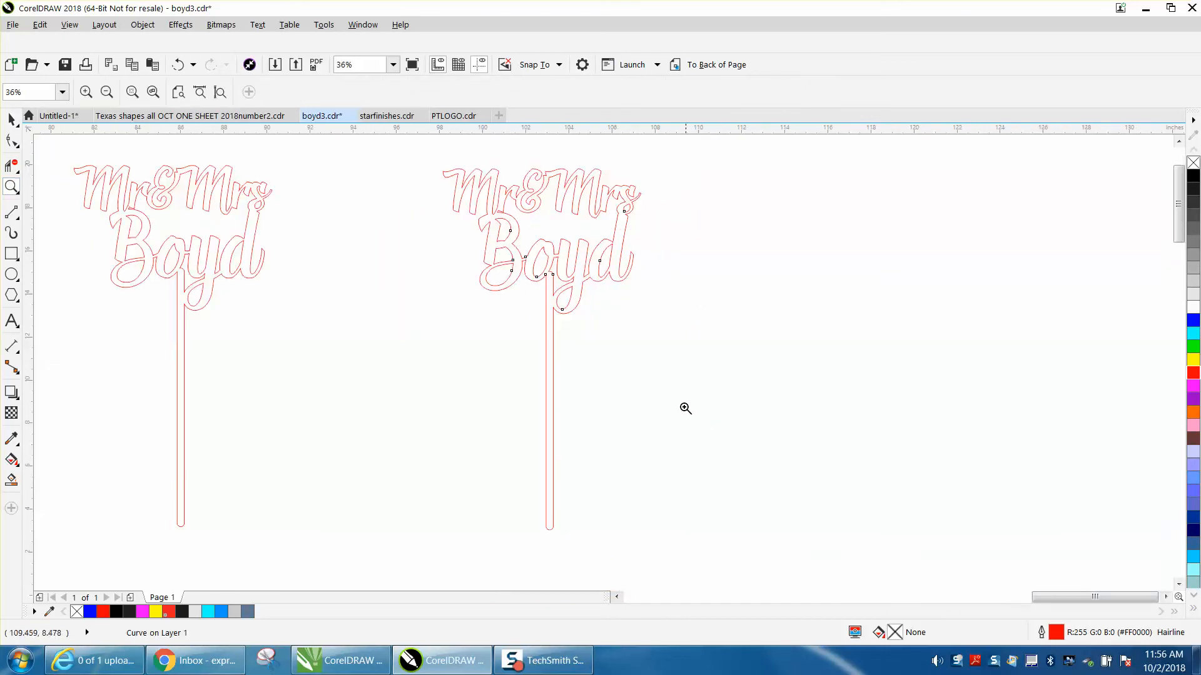
{"action": "left_click_drag", "start_coordinate": [442, 162], "coordinate": [775, 347]}
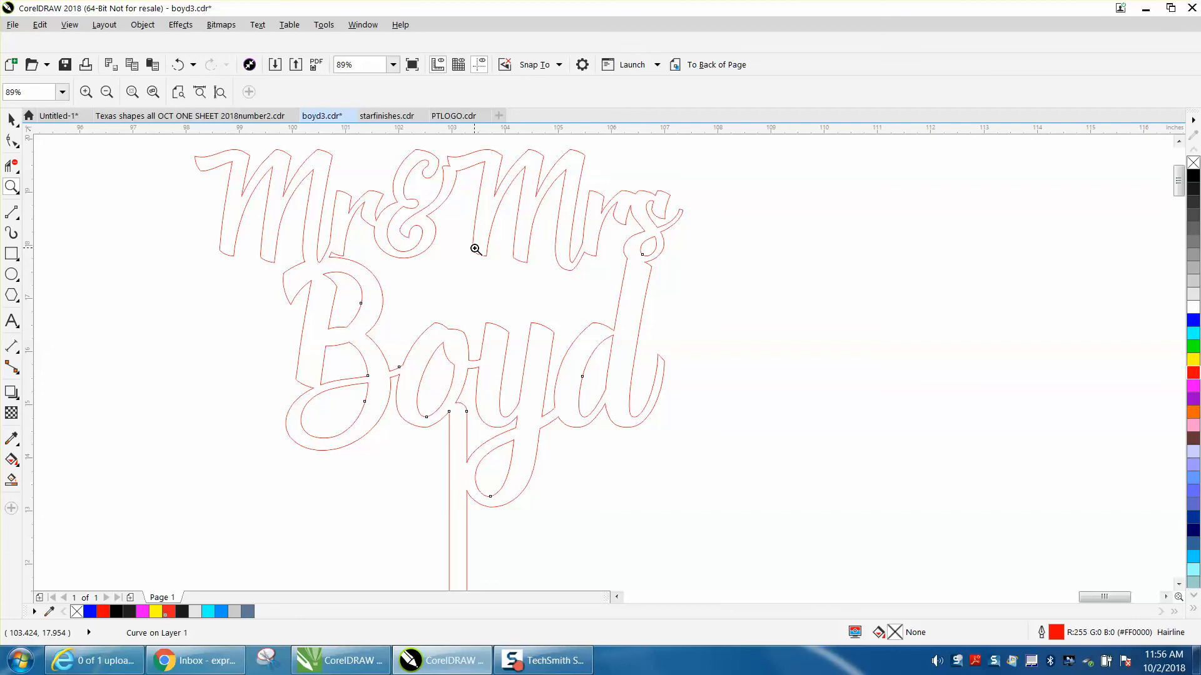
{"action": "scroll", "coordinate": [475, 249], "scroll_direction": "down", "scroll_amount": 2}
{"action": "scroll", "coordinate": [475, 249], "scroll_direction": "down", "scroll_amount": 4}
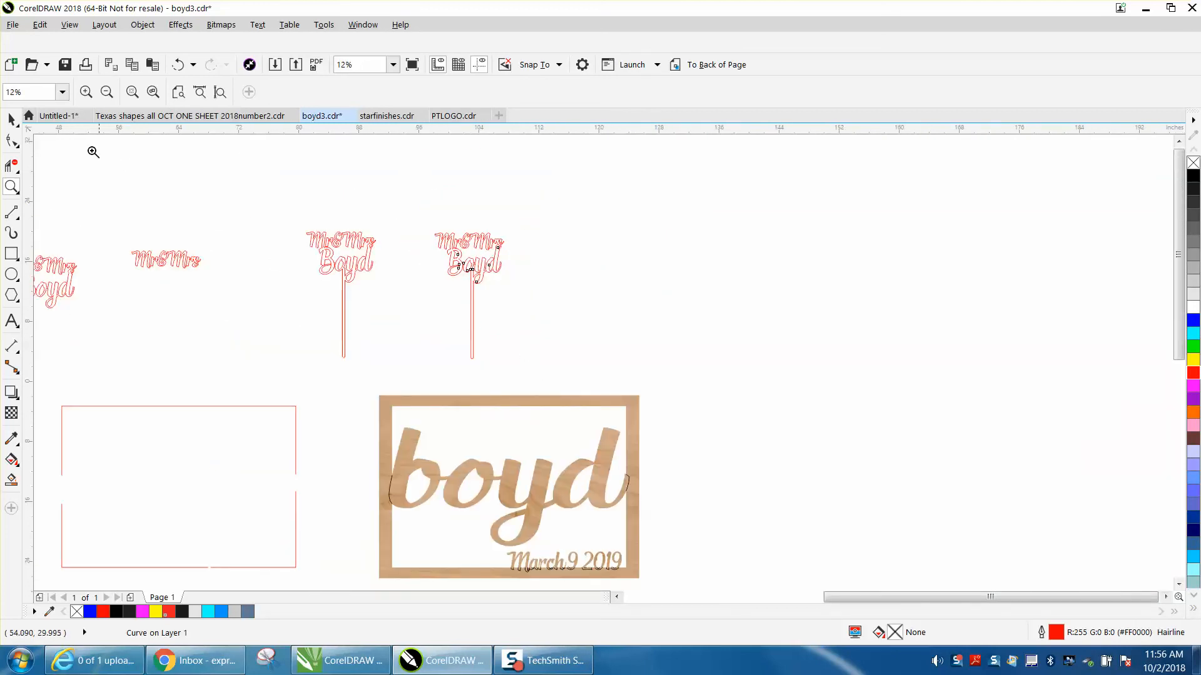
{"action": "left_click", "coordinate": [11, 119]}
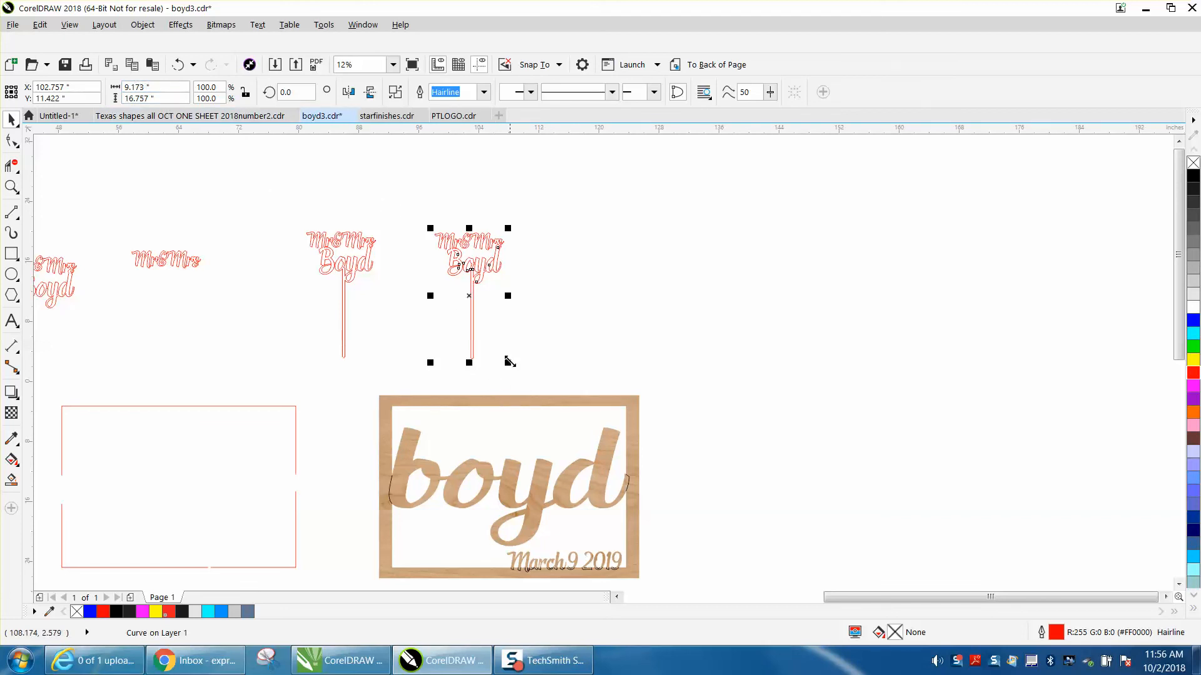
{"action": "left_click", "coordinate": [11, 186]}
{"action": "left_click_drag", "start_coordinate": [425, 226], "coordinate": [542, 341]}
{"action": "left_click", "coordinate": [11, 119]}
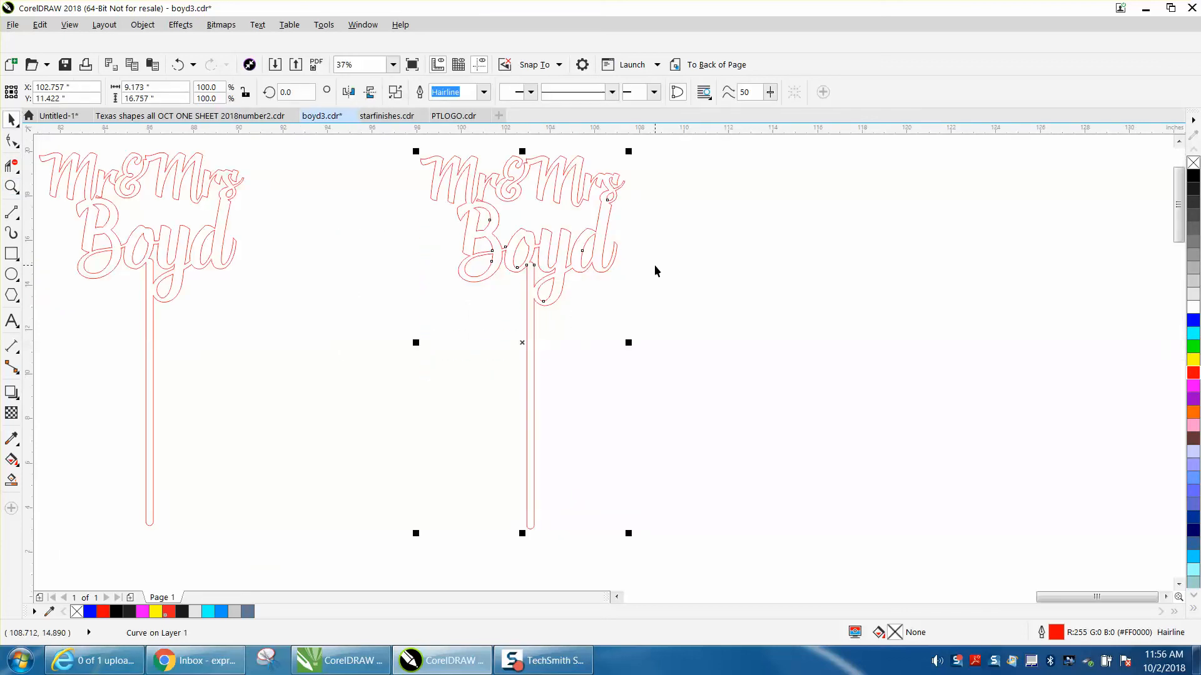